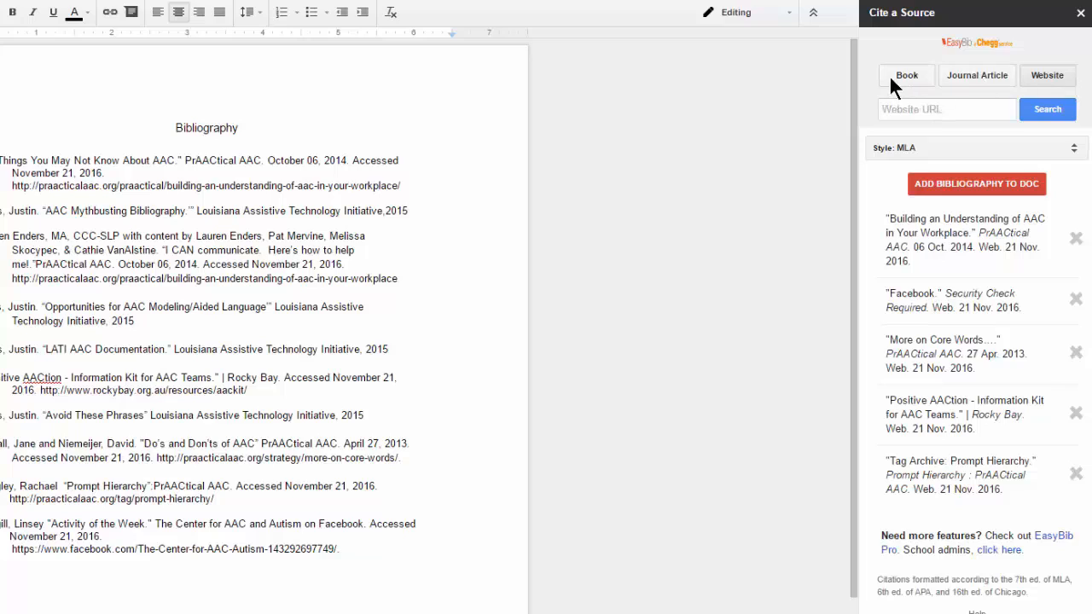
{"action": "left_click", "coordinate": [905, 76]}
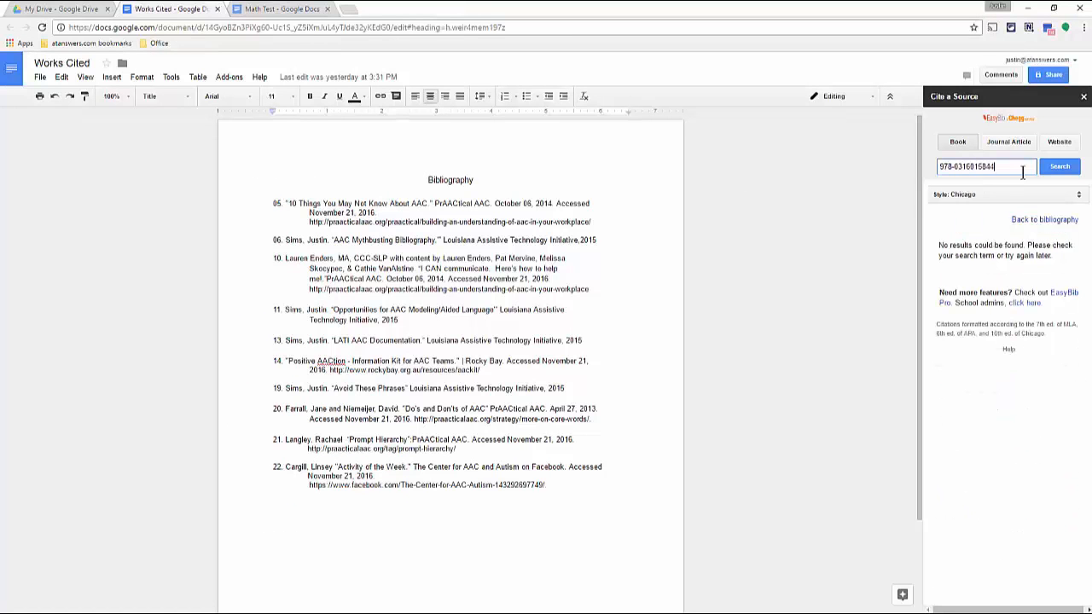
{"action": "left_click", "coordinate": [1061, 168]}
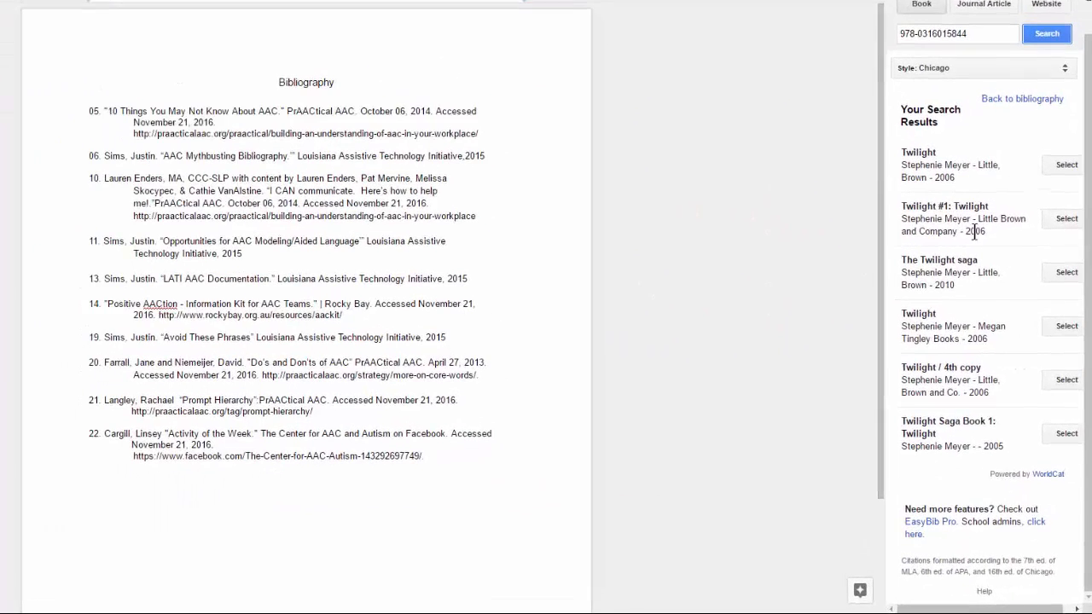
{"action": "left_click", "coordinate": [1063, 160]}
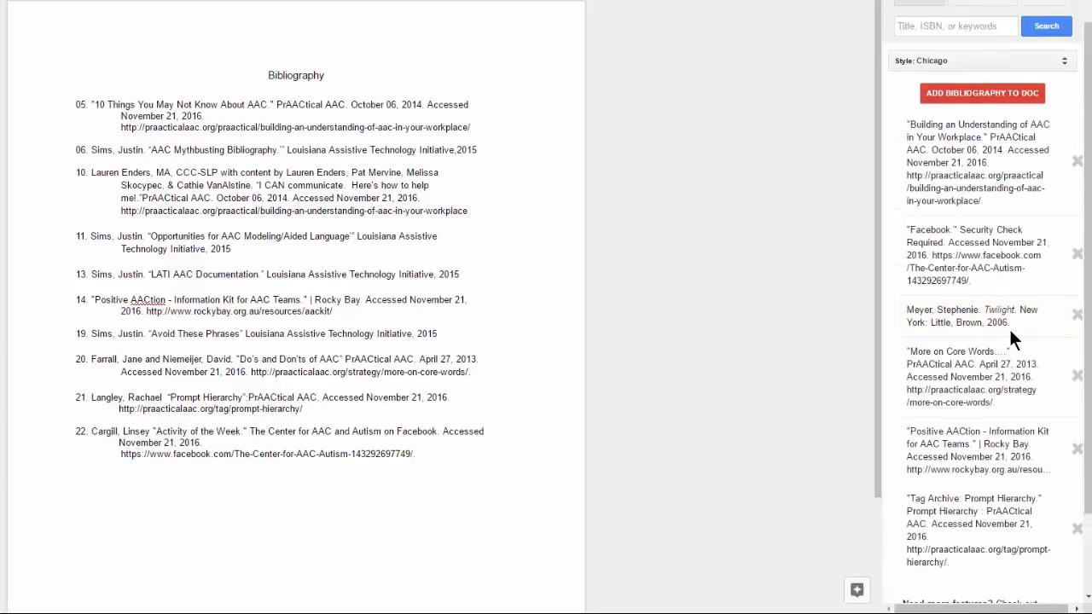
{"action": "left_click", "coordinate": [958, 93]}
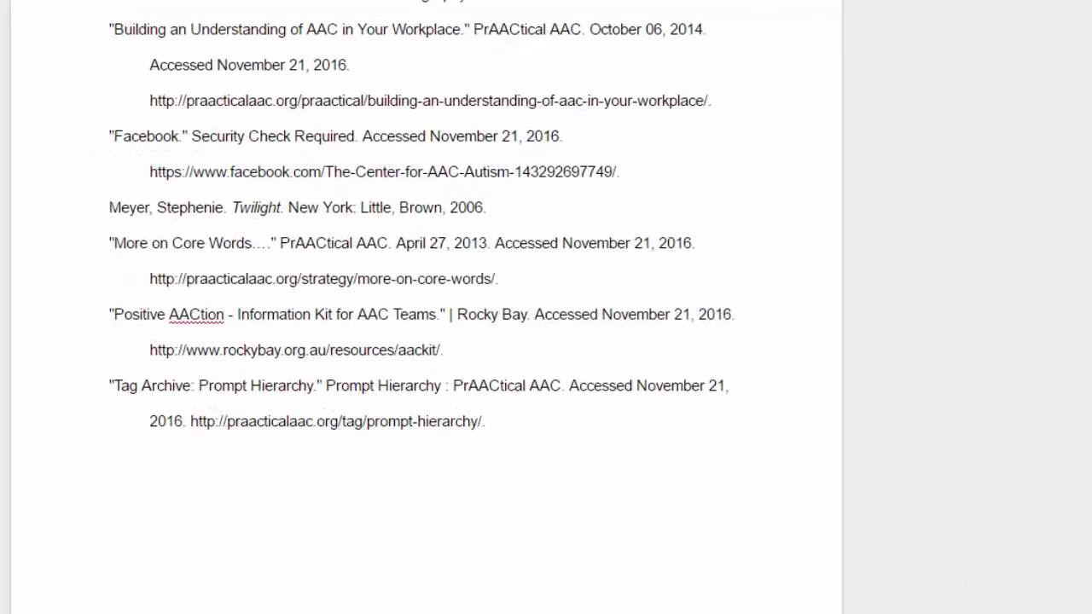
{"action": "left_click_drag", "start_coordinate": [710, 163], "coordinate": [82, 154]}
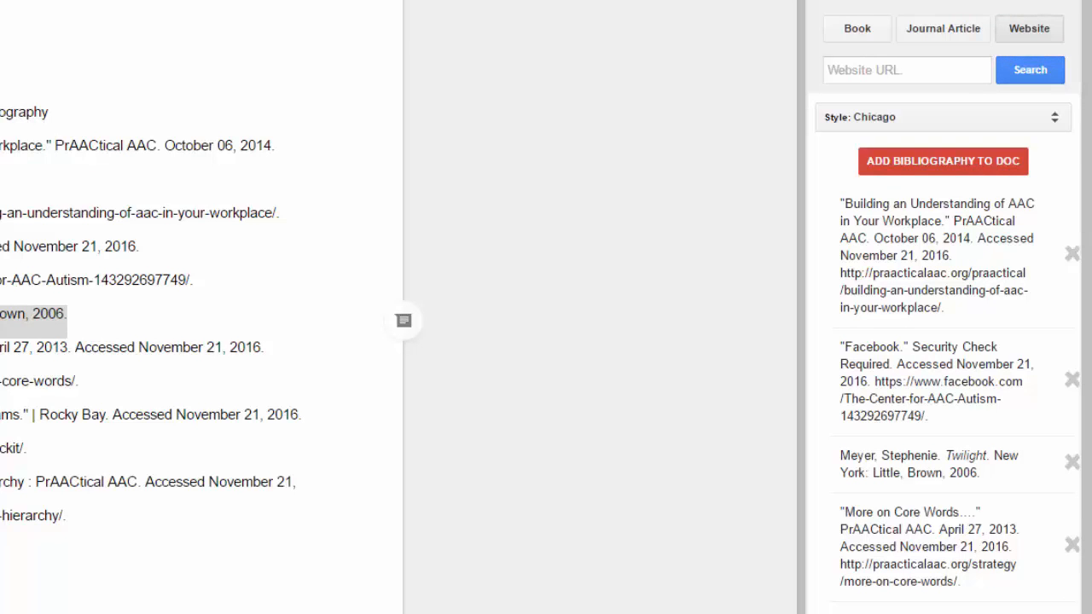
Step: Cite the Slate Magazine article "Betsy DeVos' Big Education Idea Doesn't Work" from its copied URL and refresh the document's bibliography
{"action": "left_click", "coordinate": [869, 69]}
{"action": "key", "text": "ctrl+v"}
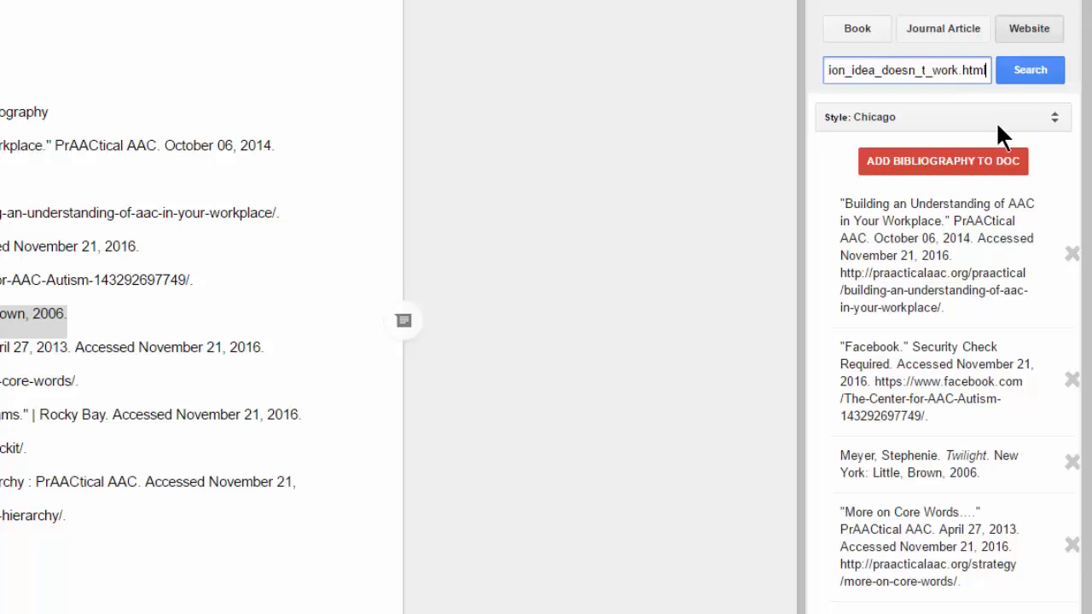
{"action": "left_click", "coordinate": [1024, 74]}
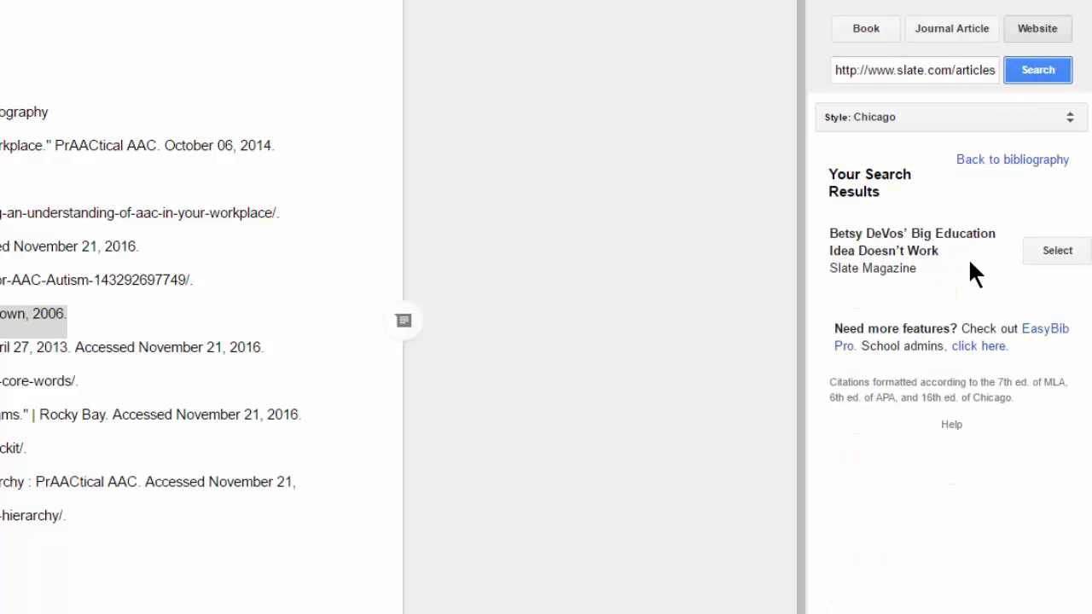
{"action": "left_click", "coordinate": [1056, 253]}
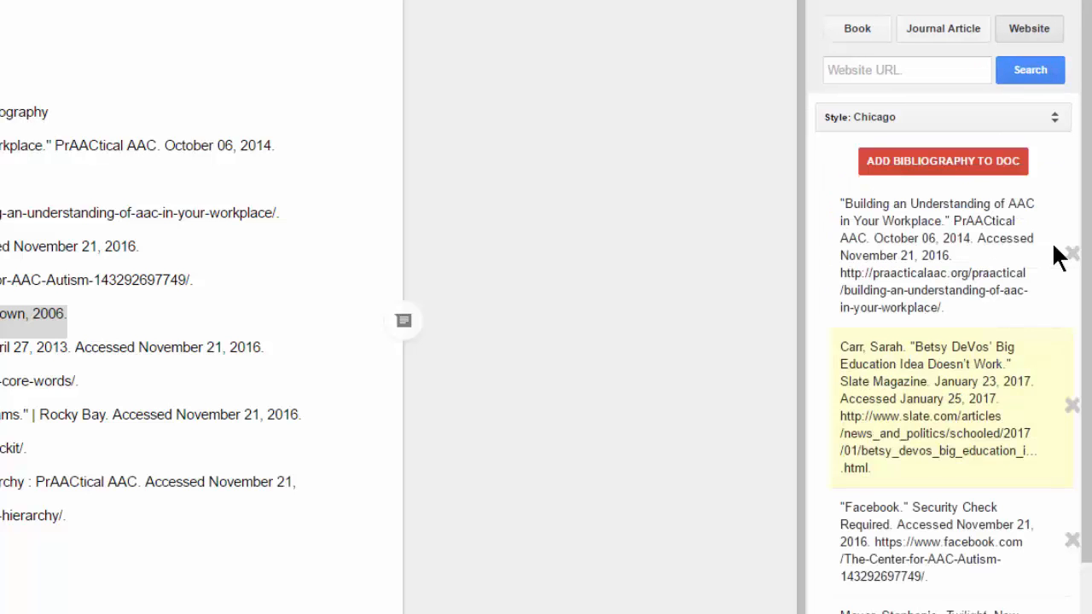
{"action": "left_click", "coordinate": [920, 169]}
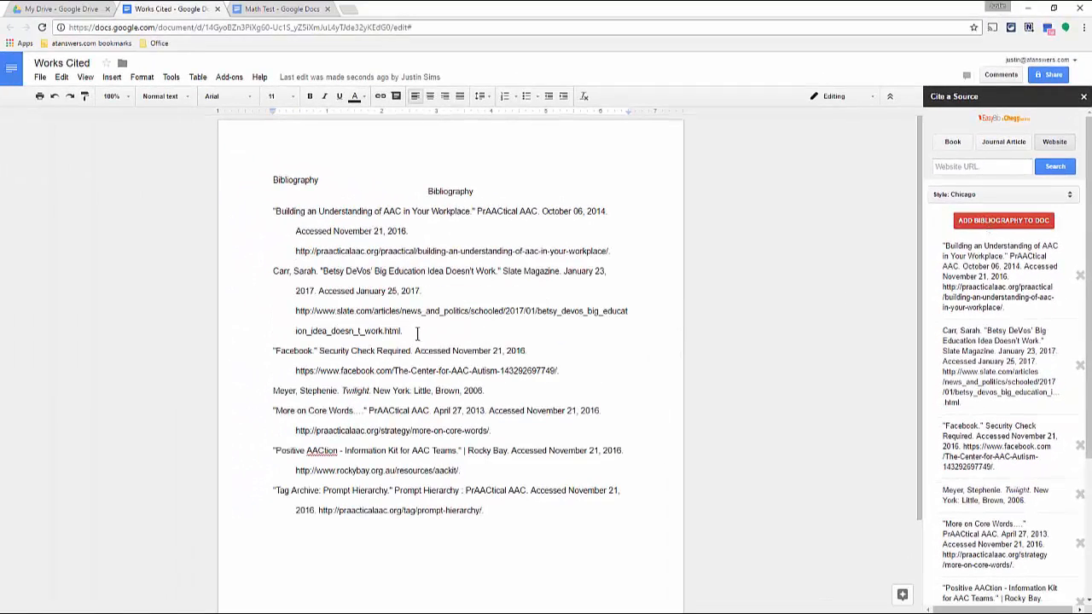
{"action": "left_click_drag", "start_coordinate": [418, 333], "coordinate": [257, 275]}
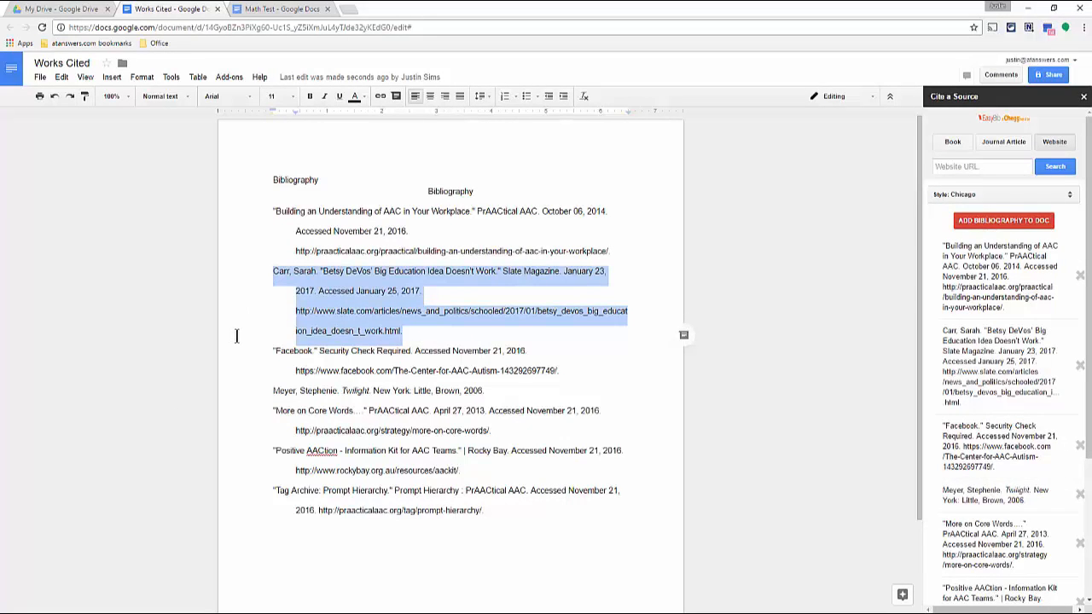
{"action": "scroll", "coordinate": [237, 335], "scroll_direction": "down", "scroll_amount": 3}
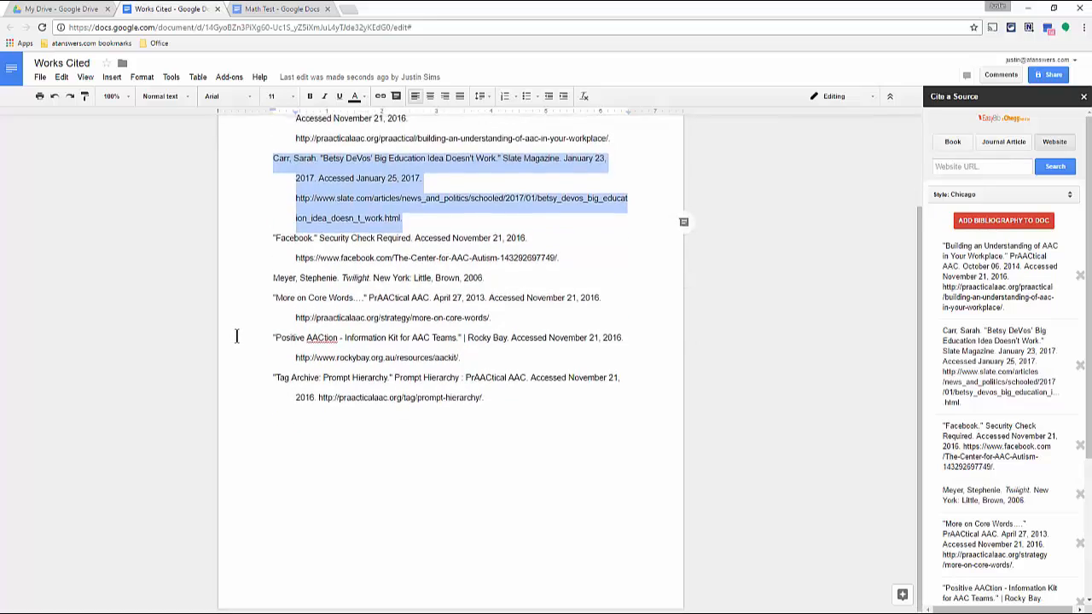
{"action": "scroll", "coordinate": [237, 335], "scroll_direction": "up", "scroll_amount": 3}
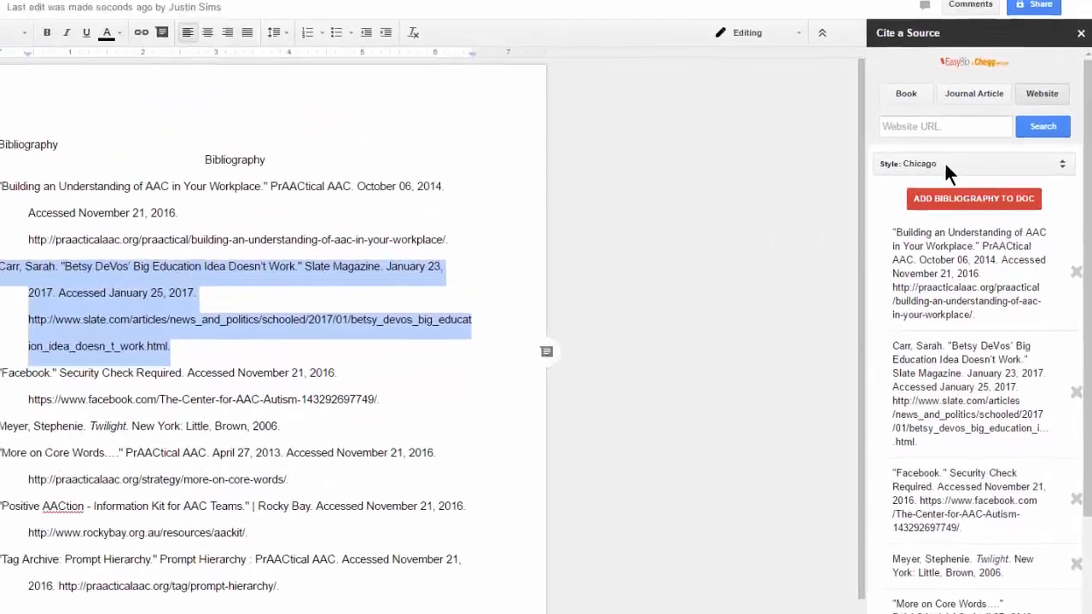
Step: Switch the citation style to MLA and reinsert the bibliography in the document
{"action": "left_click", "coordinate": [982, 194]}
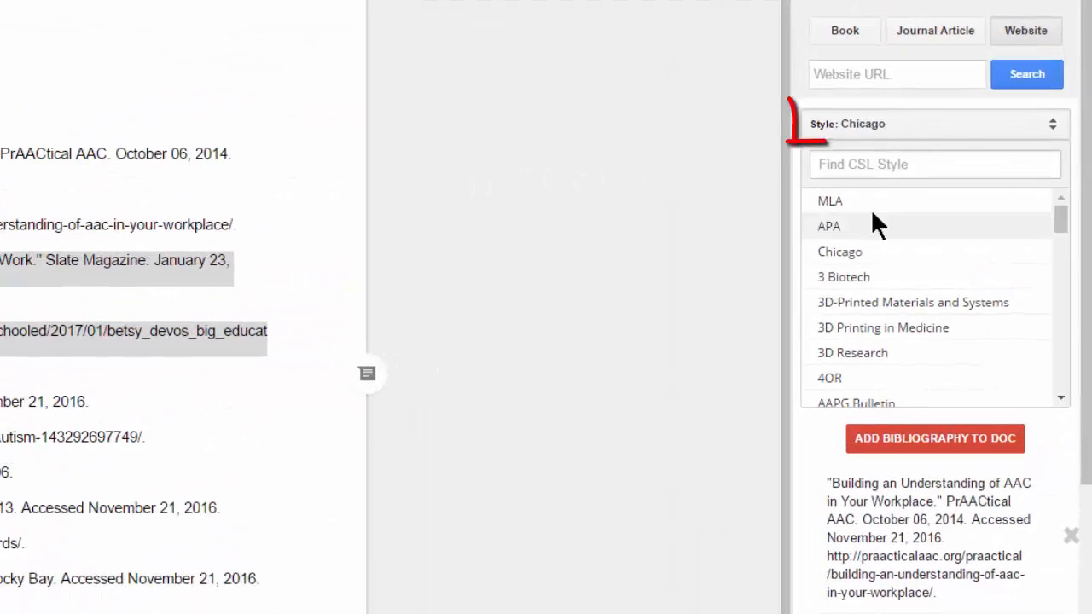
{"action": "left_click", "coordinate": [862, 203]}
{"action": "left_click", "coordinate": [339, 200]}
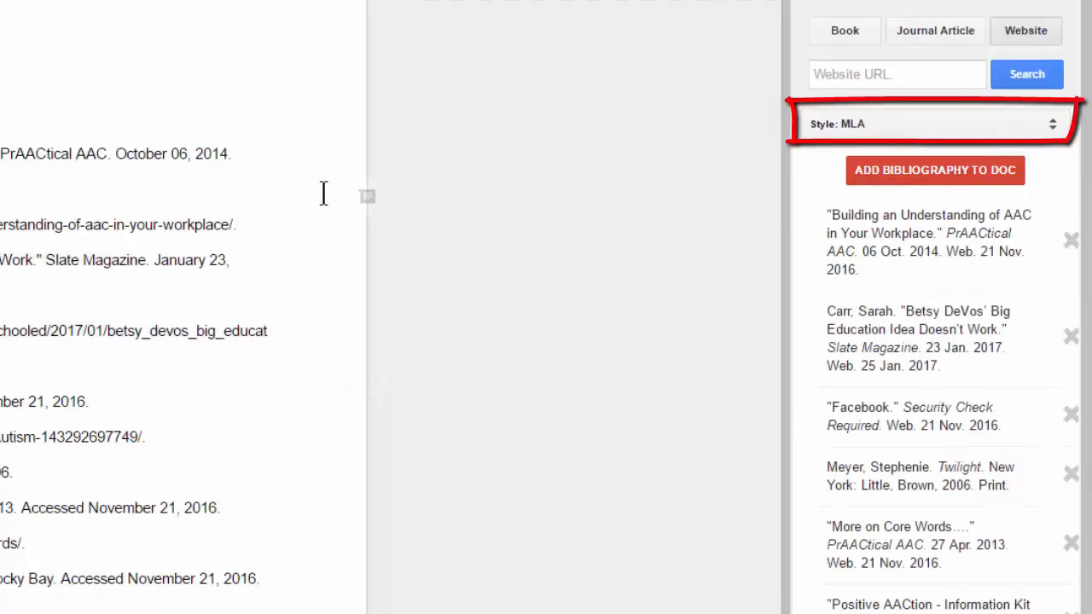
{"action": "left_click", "coordinate": [930, 173]}
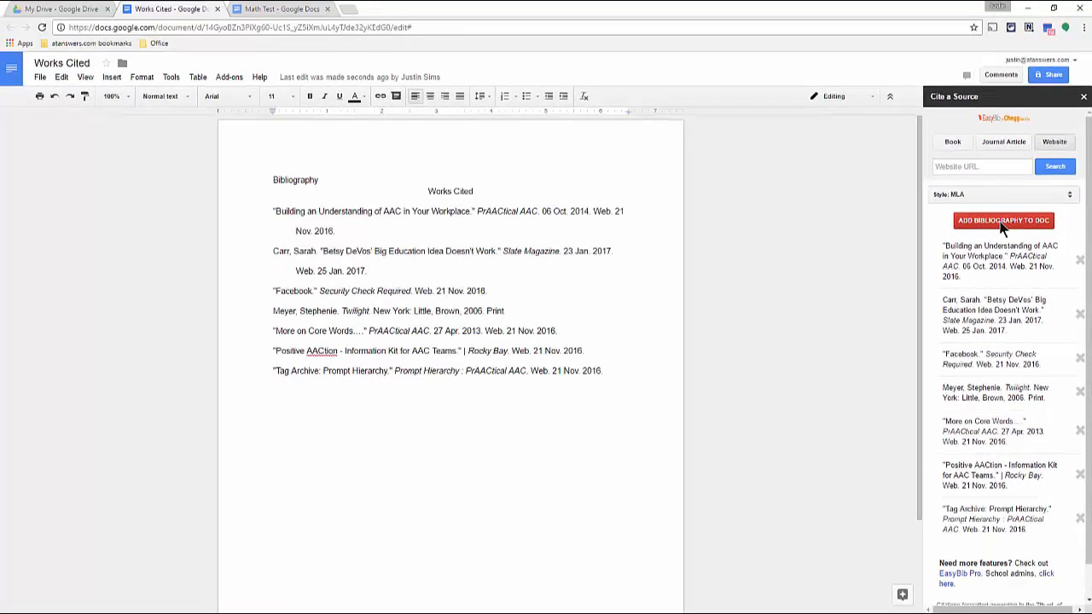
Step: Change the citation style to APA and refresh the bibliography in the document
{"action": "left_click", "coordinate": [981, 195]}
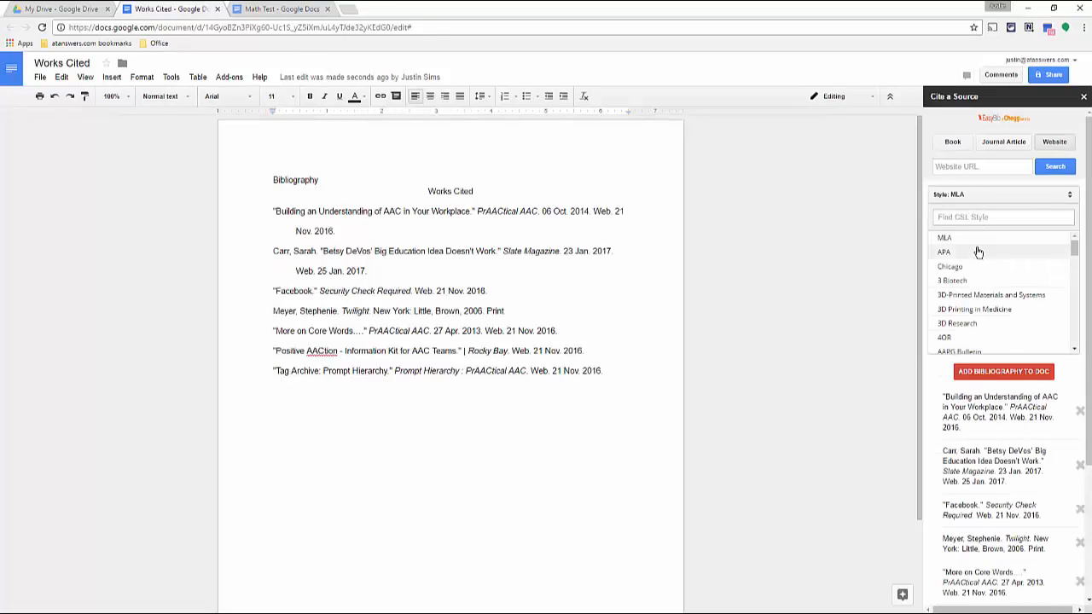
{"action": "left_click", "coordinate": [977, 249]}
{"action": "left_click", "coordinate": [980, 221]}
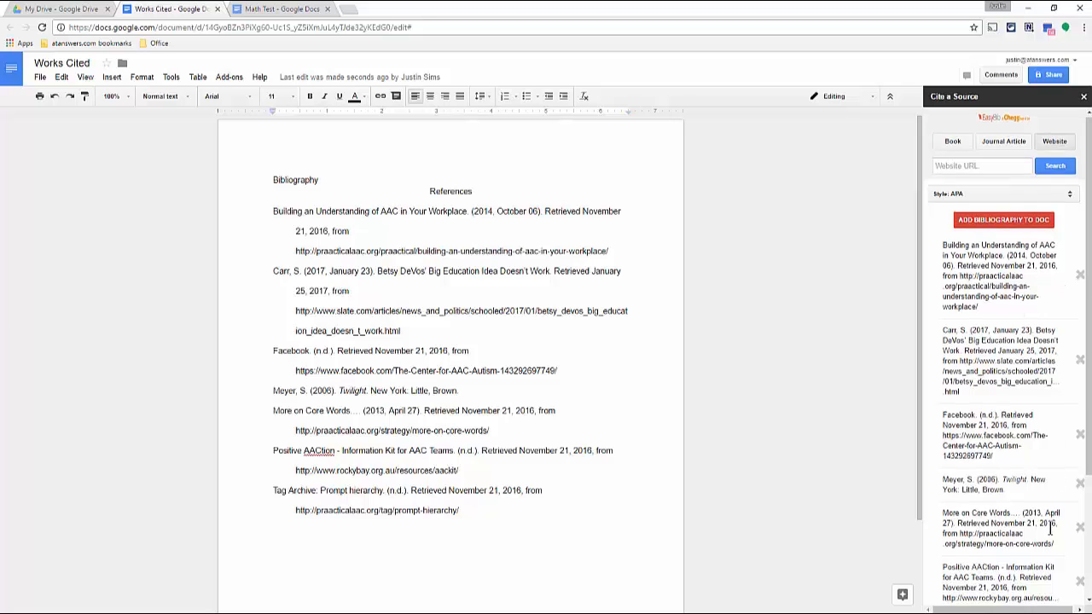
Step: Remove the Slate article about Betsy DeVos from the source list and add the updated bibliography to the document
{"action": "scroll", "coordinate": [1053, 529], "scroll_direction": "down", "scroll_amount": 3}
{"action": "scroll", "coordinate": [1037, 491], "scroll_direction": "up", "scroll_amount": 3}
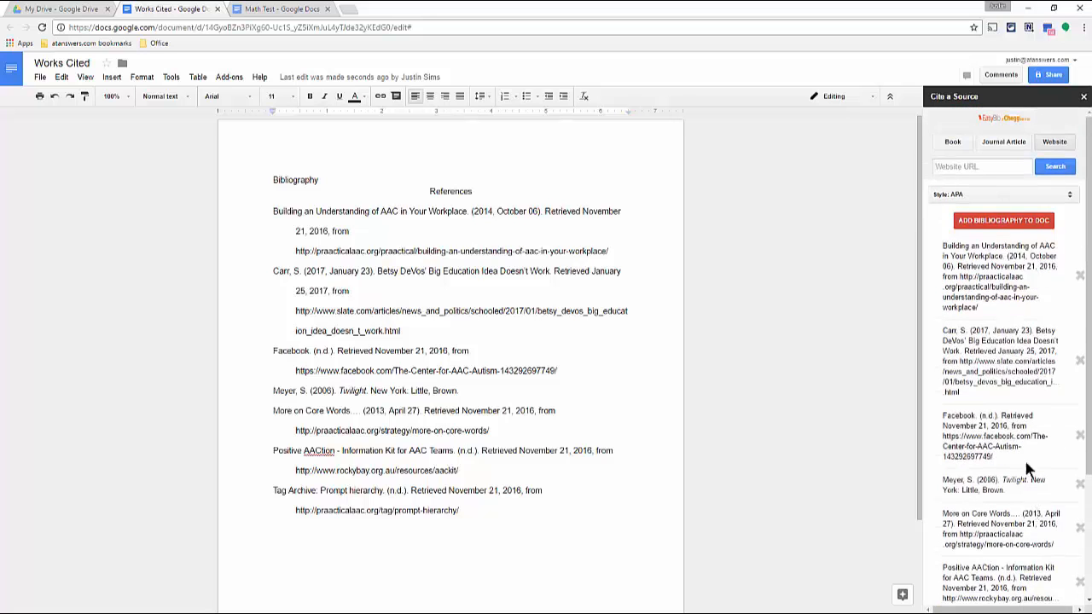
{"action": "left_click", "coordinate": [1080, 365]}
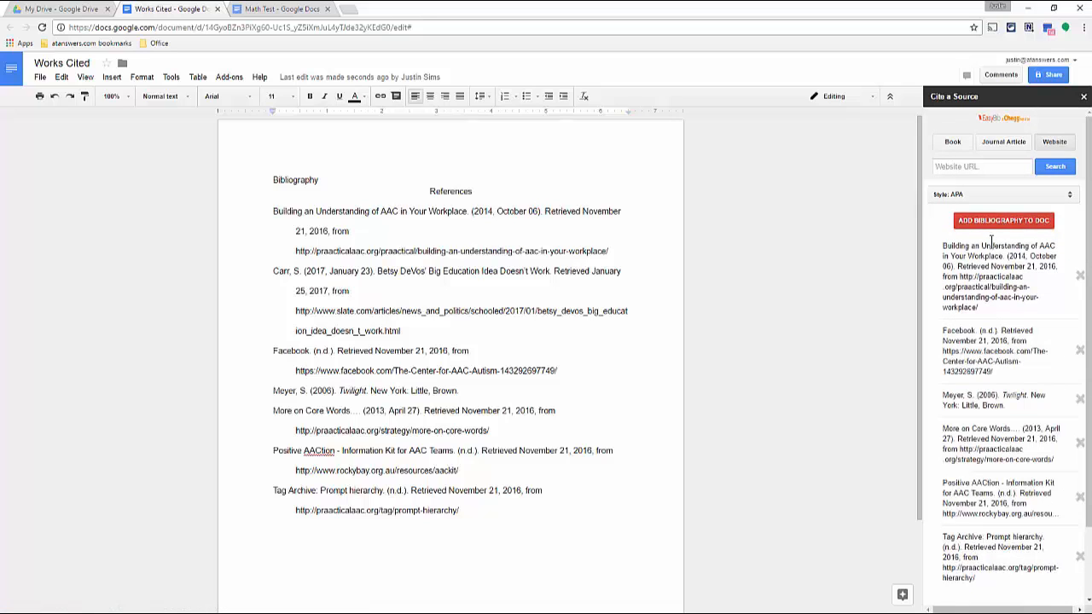
{"action": "left_click", "coordinate": [978, 229]}
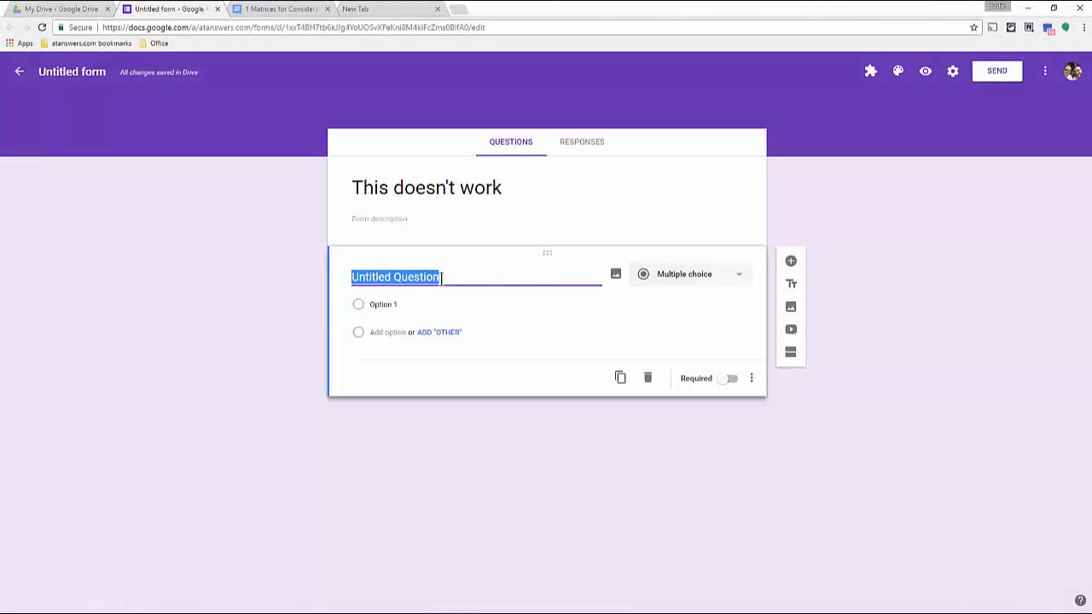
Step: Set the first question to "1. Assistive technology (AT) devices and services are considered for all students with disabilities regardless of type or severity of disability."
{"action": "type", "text": "1. Assistive technology (AT) devices and services are considered for all students with disabilities regardless of type or severity of disability."}
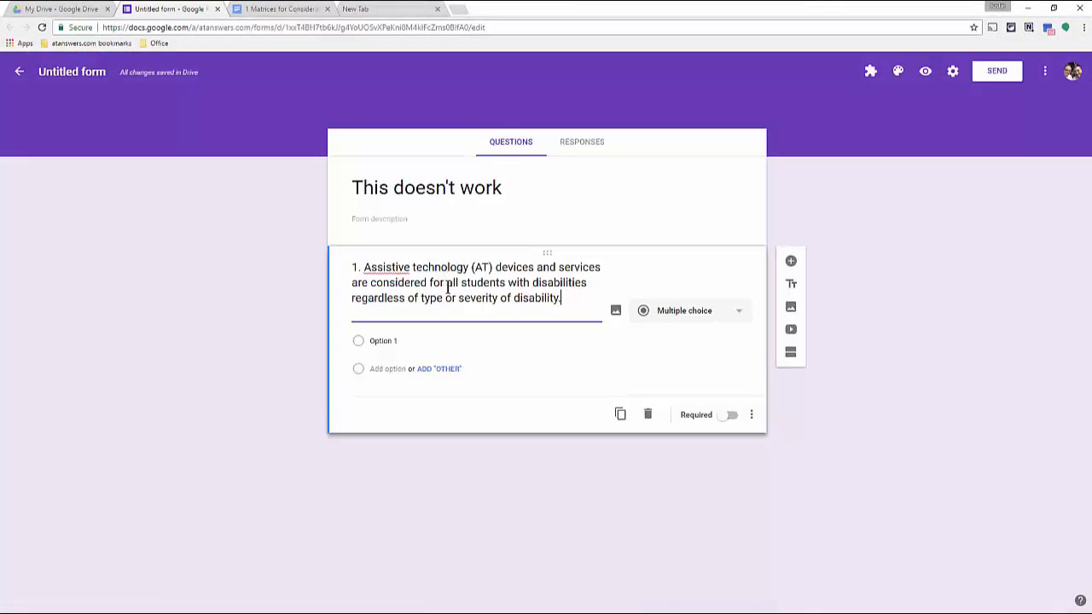
{"action": "left_click", "coordinate": [420, 362]}
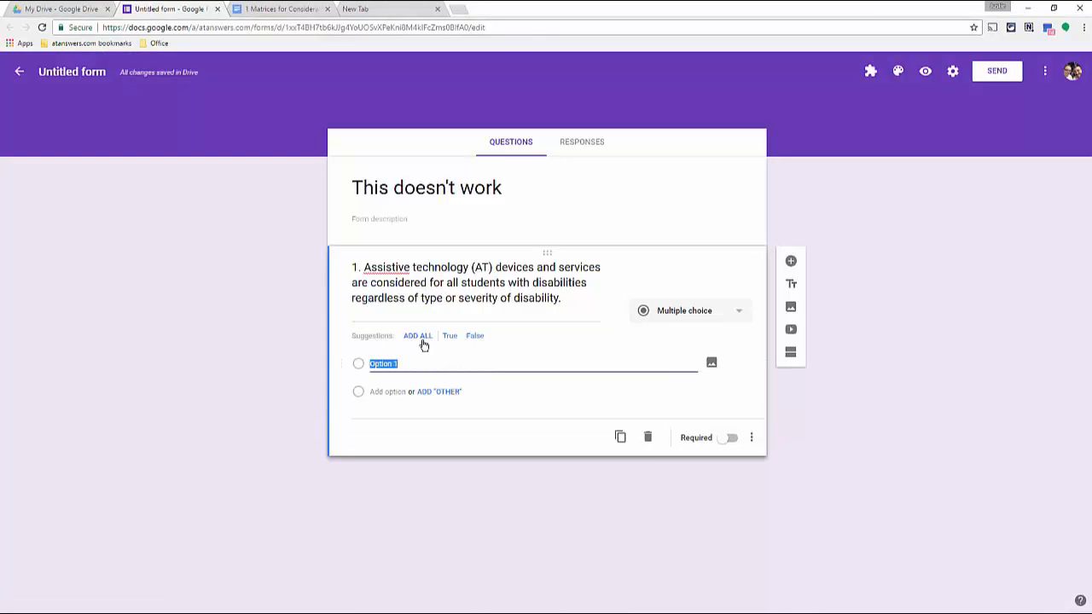
{"action": "left_click", "coordinate": [418, 337]}
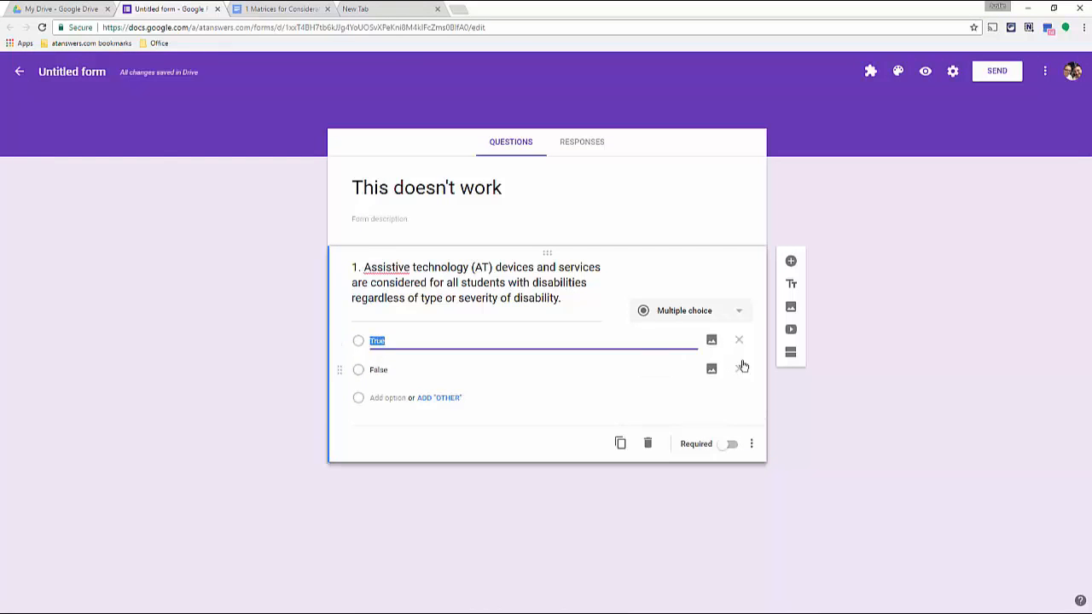
{"action": "left_click", "coordinate": [739, 343]}
{"action": "key", "text": "BackSpace"}
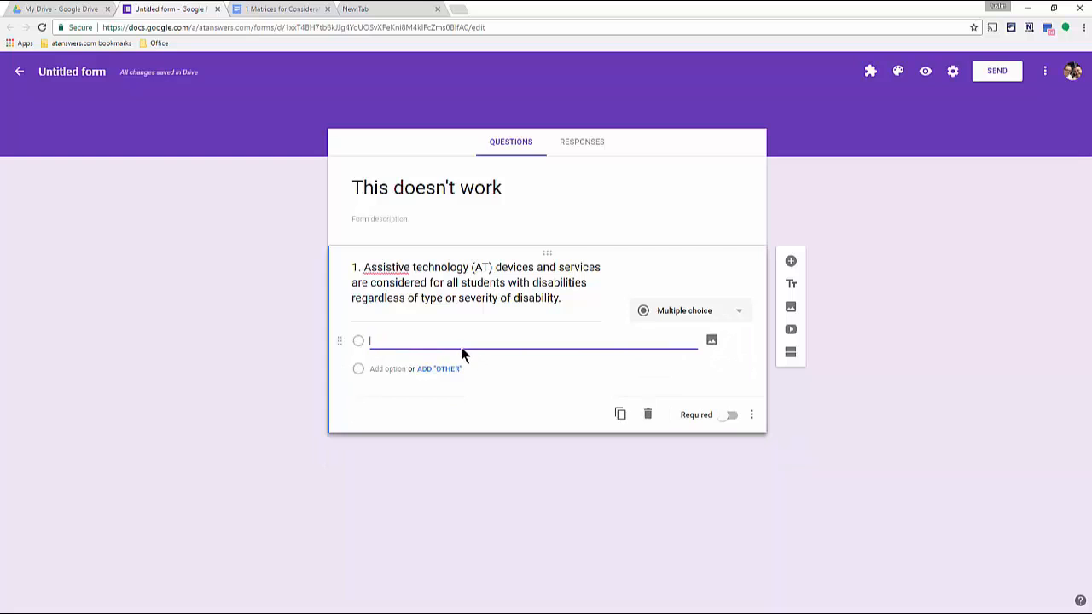
Step: Copy the five variation cells for indicator 1 from the Matrices for Consideration document and paste them as the question's answer options
{"action": "left_click", "coordinate": [284, 9]}
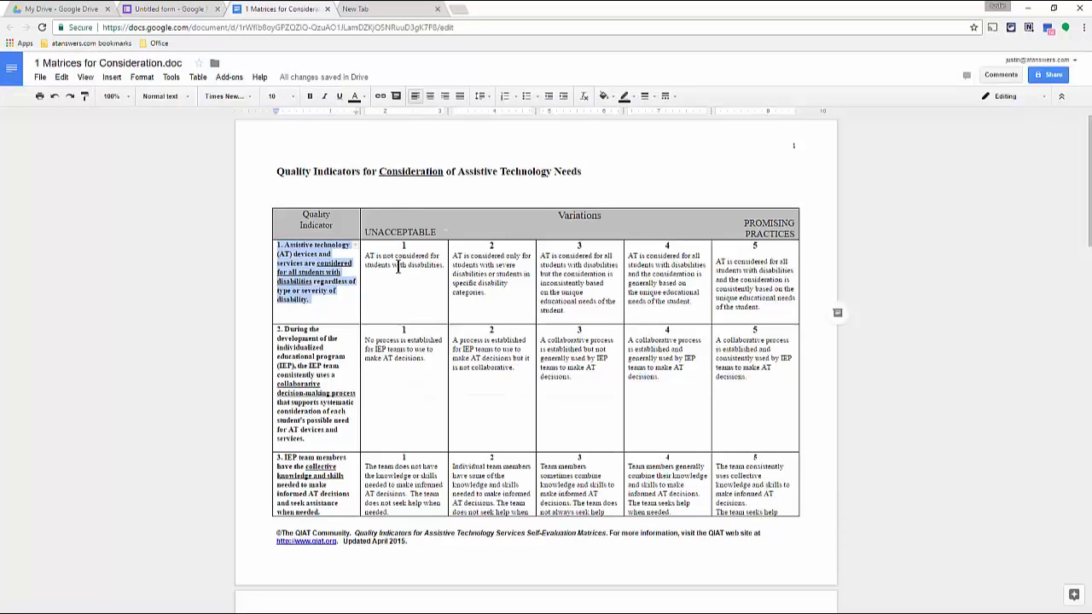
{"action": "left_click_drag", "start_coordinate": [385, 246], "coordinate": [754, 305]}
{"action": "left_click", "coordinate": [198, 8]}
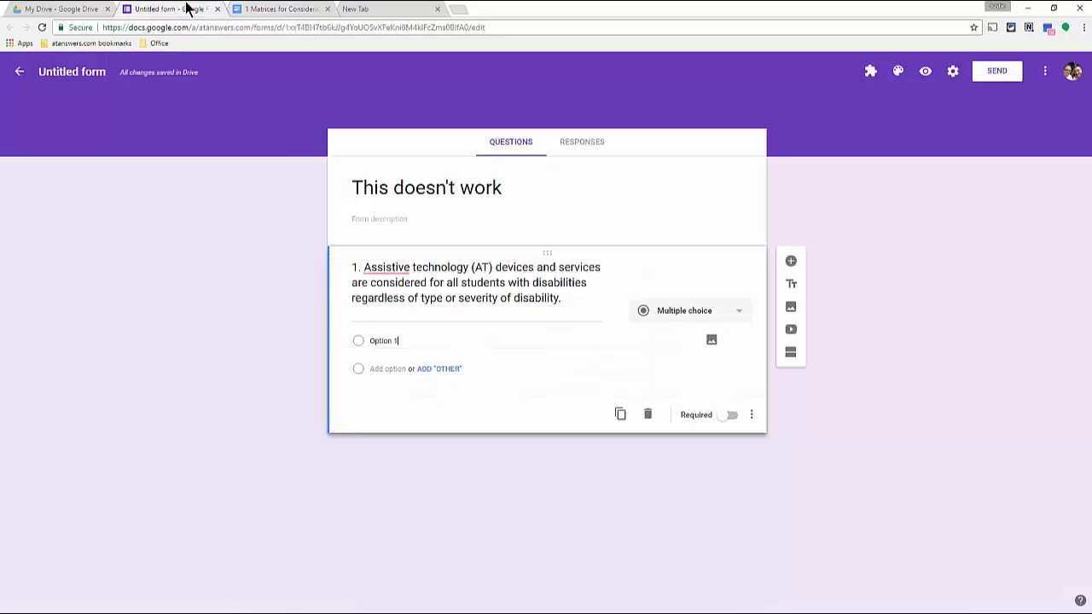
{"action": "key", "text": "ctrl+a"}
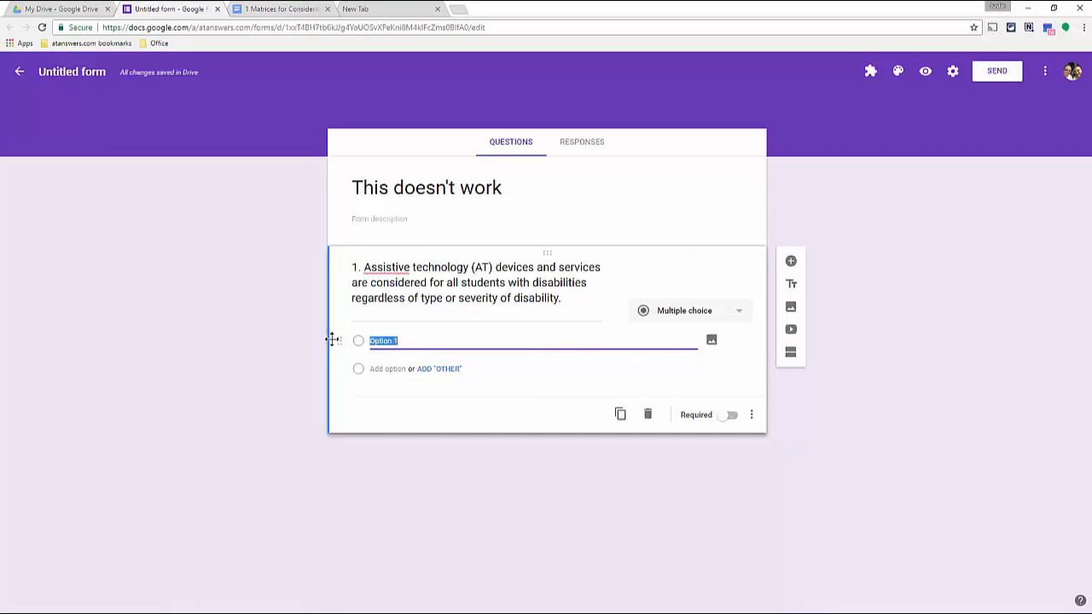
{"action": "key", "text": "ctrl+v"}
Step: Examine how the pasted table text is divided among the question's answer options
{"action": "scroll", "coordinate": [449, 420], "scroll_direction": "up", "scroll_amount": 6}
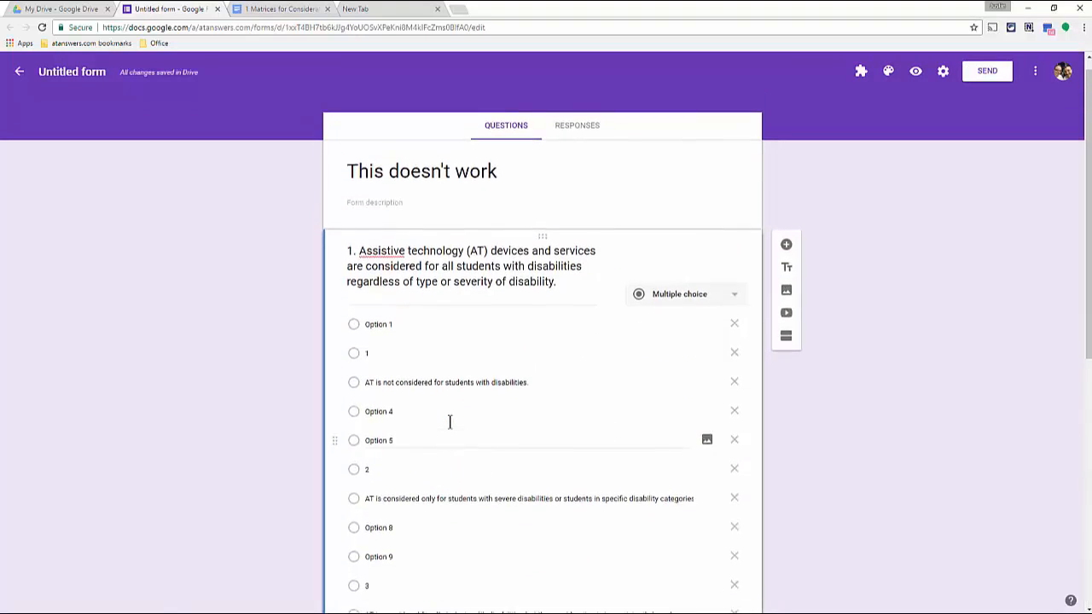
{"action": "scroll", "coordinate": [450, 420], "scroll_direction": "down", "scroll_amount": 2}
{"action": "scroll", "coordinate": [450, 420], "scroll_direction": "down", "scroll_amount": 3}
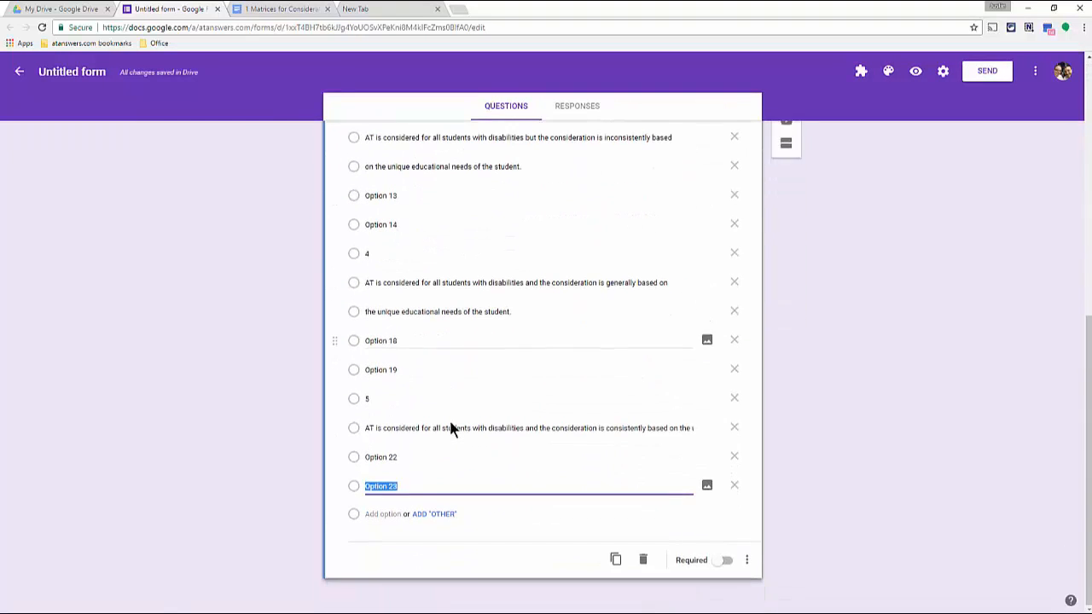
{"action": "scroll", "coordinate": [450, 426], "scroll_direction": "up", "scroll_amount": 3}
{"action": "scroll", "coordinate": [436, 401], "scroll_direction": "up", "scroll_amount": 3}
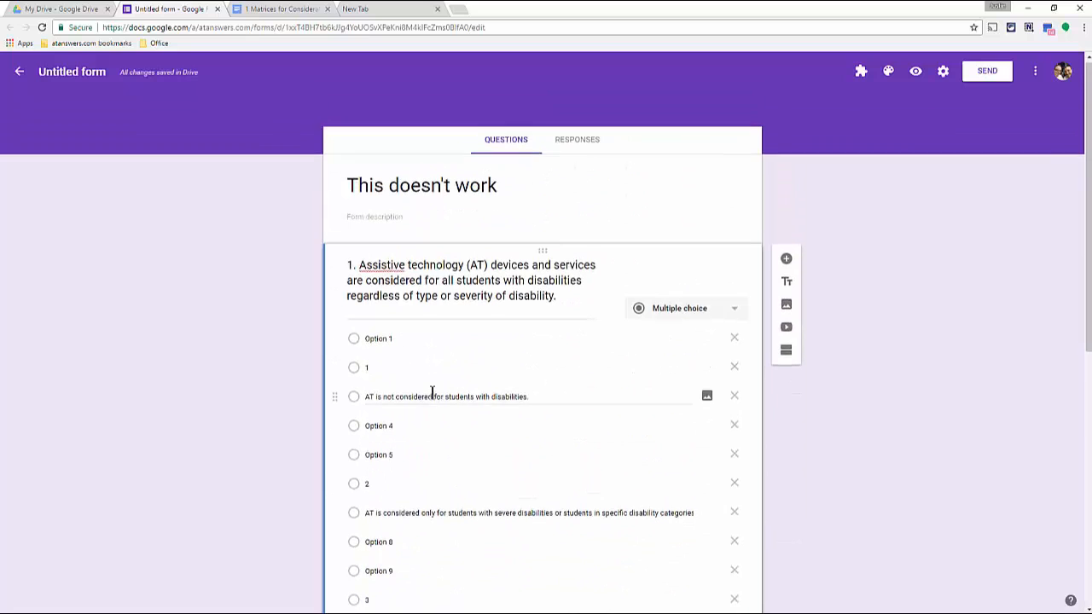
{"action": "scroll", "coordinate": [433, 400], "scroll_direction": "down", "scroll_amount": 2}
{"action": "scroll", "coordinate": [433, 400], "scroll_direction": "down", "scroll_amount": 2}
{"action": "scroll", "coordinate": [435, 392], "scroll_direction": "up", "scroll_amount": 4}
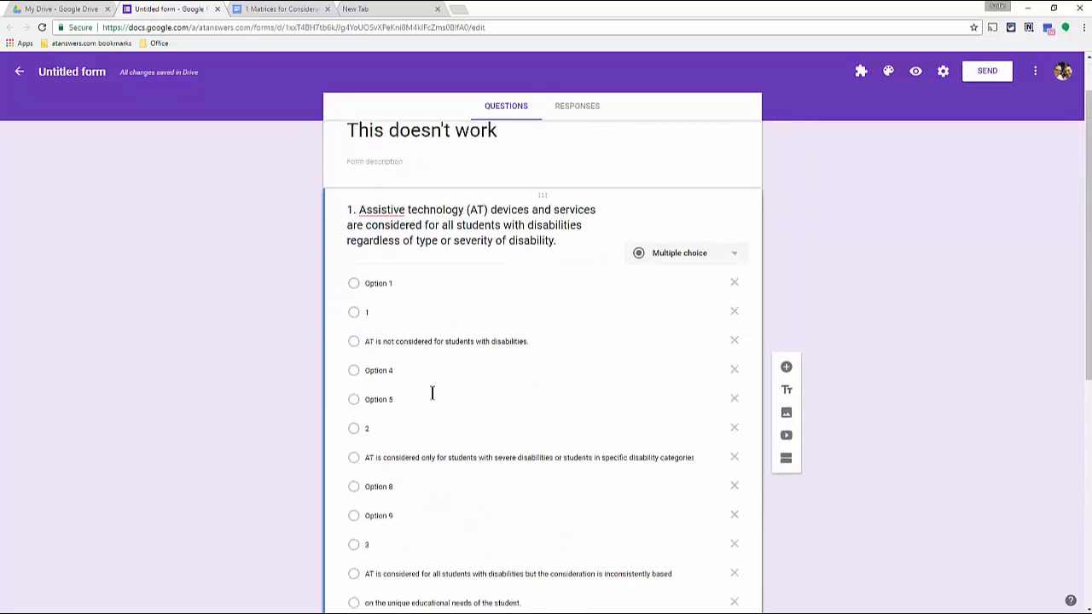
Step: Close the untitled form and start the Doc To Form add-on in the Matrices for Consideration document, granting its requested permissions
{"action": "left_click", "coordinate": [218, 10]}
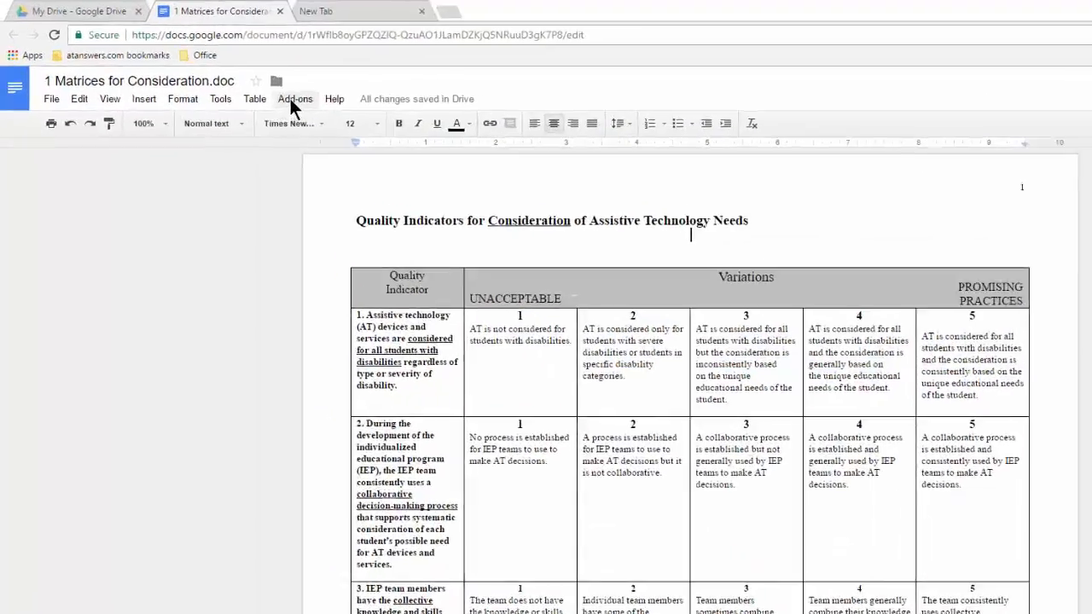
{"action": "left_click", "coordinate": [229, 77]}
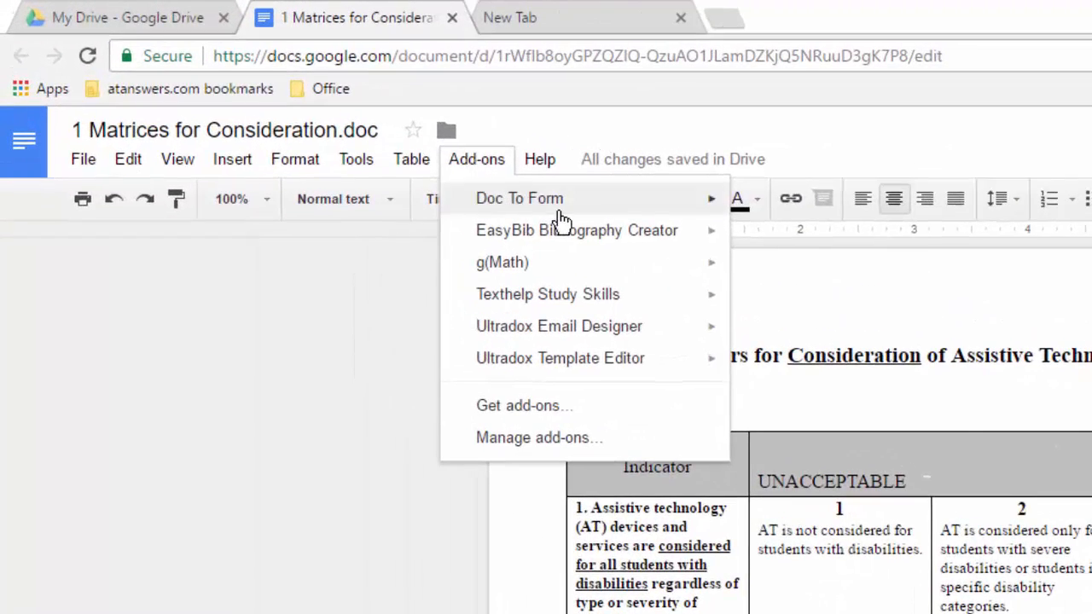
{"action": "mouse_move", "coordinate": [560, 219]}
{"action": "left_click", "coordinate": [799, 217]}
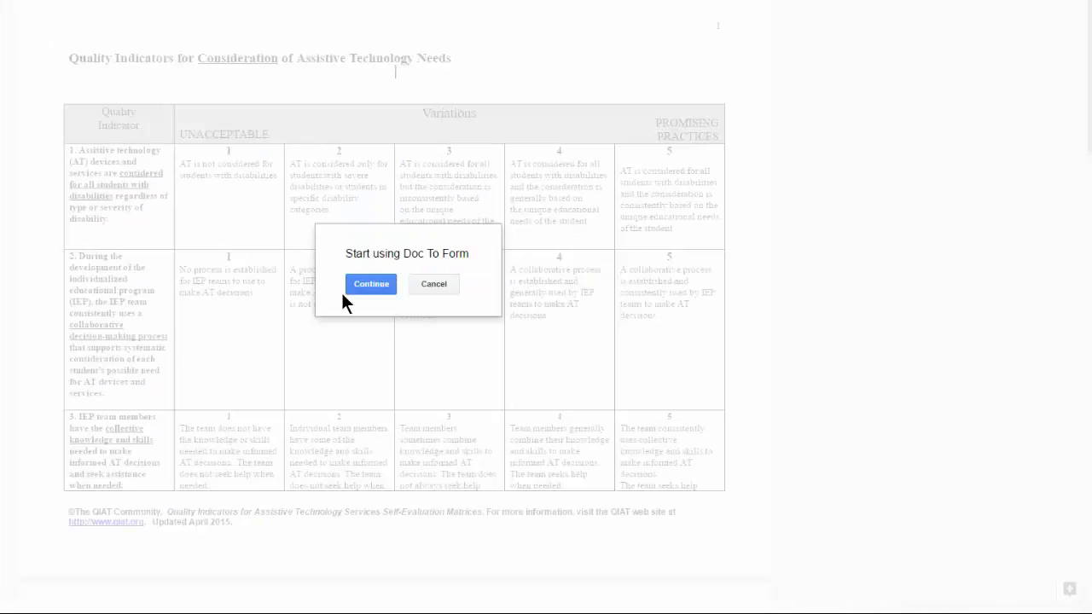
{"action": "left_click", "coordinate": [370, 284]}
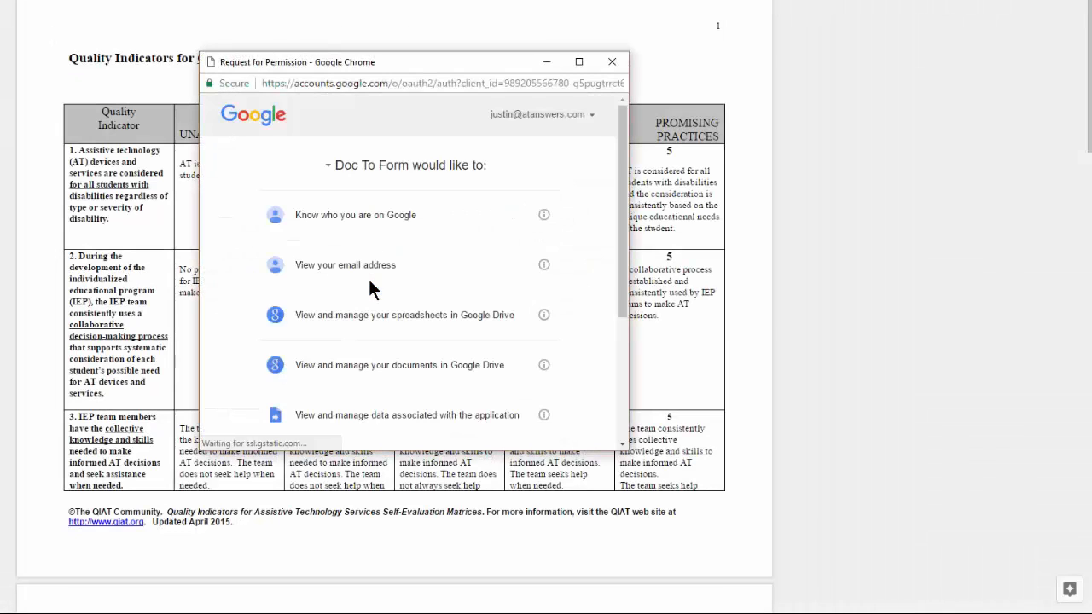
{"action": "scroll", "coordinate": [409, 290], "scroll_direction": "down", "scroll_amount": 3}
{"action": "left_click", "coordinate": [528, 418]}
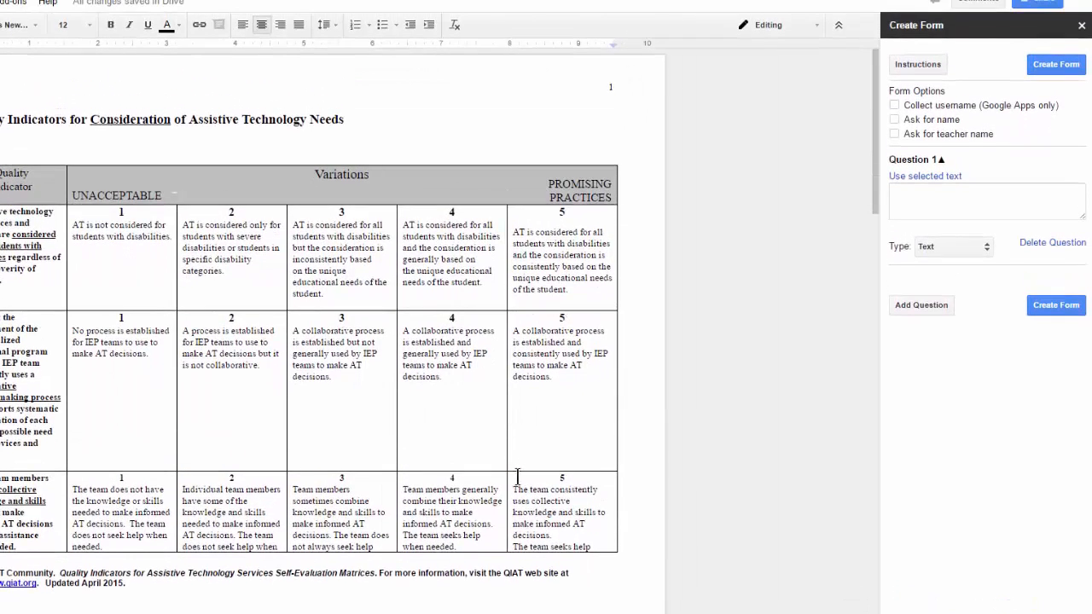
Step: Use the selected text of quality indicator 1 as Question 1 and set its type to Multiple Choice
{"action": "left_click_drag", "start_coordinate": [4, 281], "coordinate": [14, 217]}
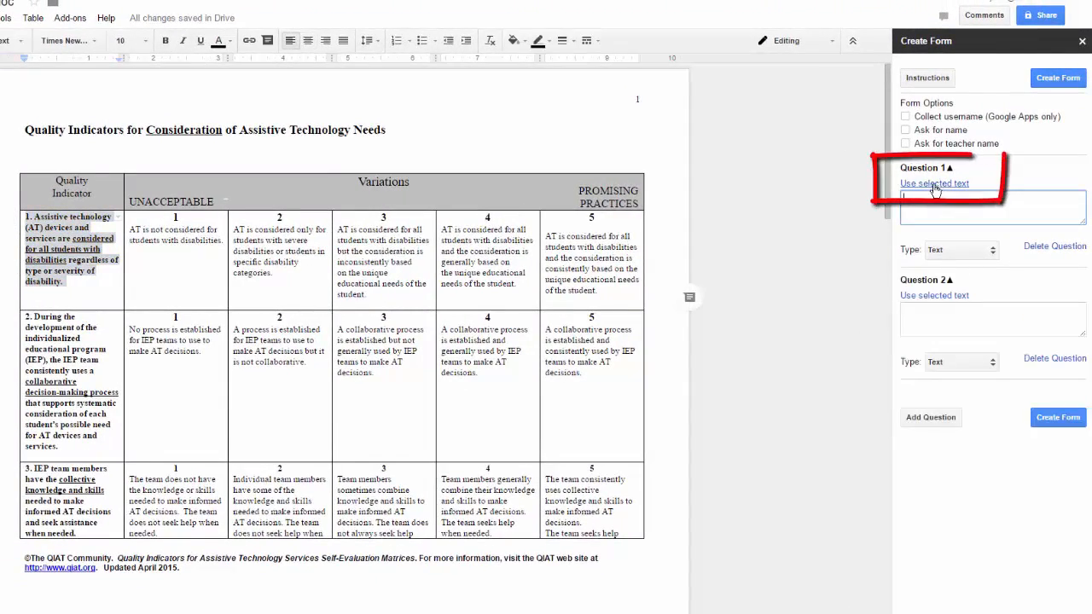
{"action": "left_click", "coordinate": [934, 184]}
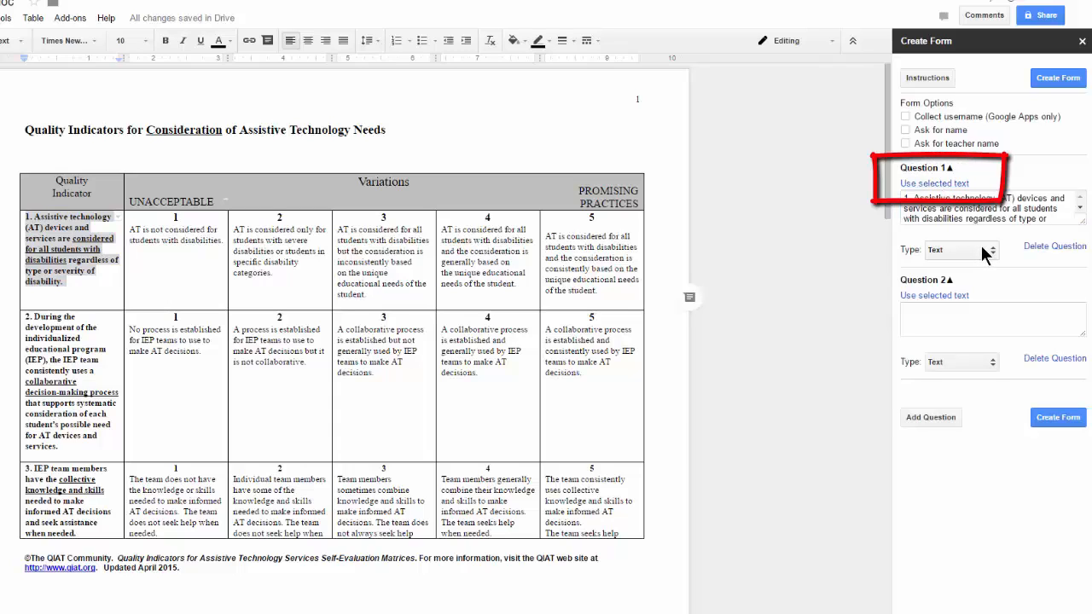
{"action": "left_click", "coordinate": [981, 246]}
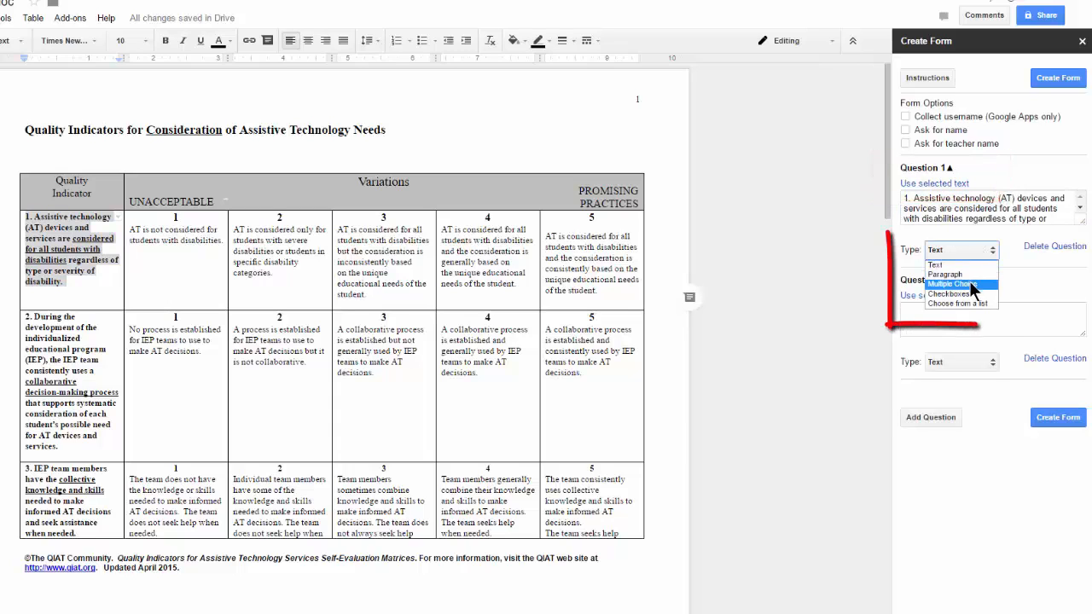
{"action": "left_click", "coordinate": [972, 282]}
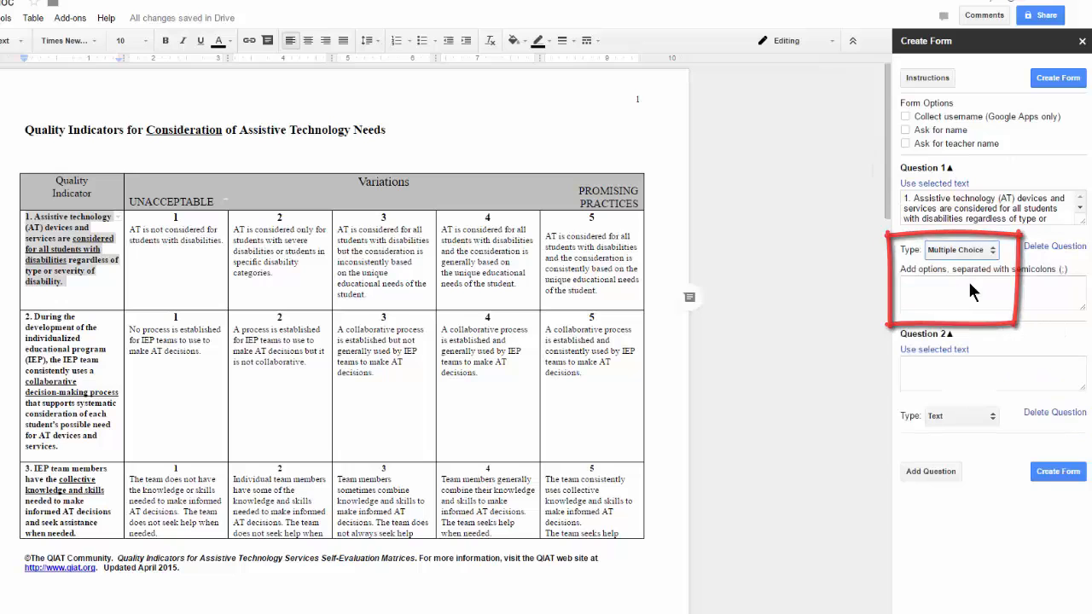
Step: Copy indicator 1's variation 1, "AT is not considered for students with disabilities.", into Question 1's options as the first choice
{"action": "left_click", "coordinate": [970, 290]}
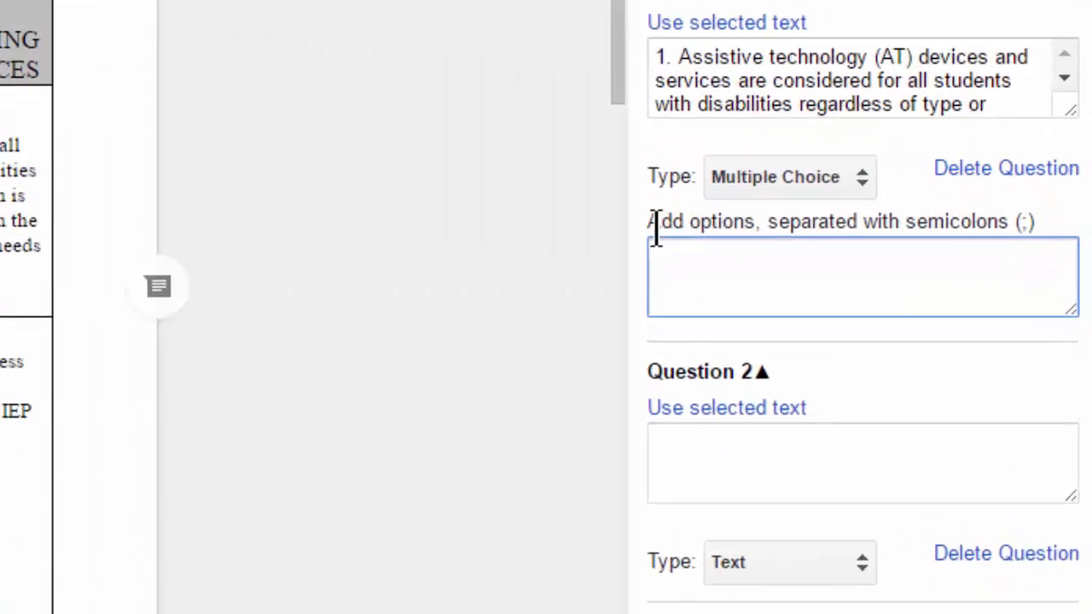
{"action": "left_click_drag", "start_coordinate": [905, 269], "coordinate": [1047, 270]}
{"action": "left_click_drag", "start_coordinate": [927, 179], "coordinate": [1029, 182]}
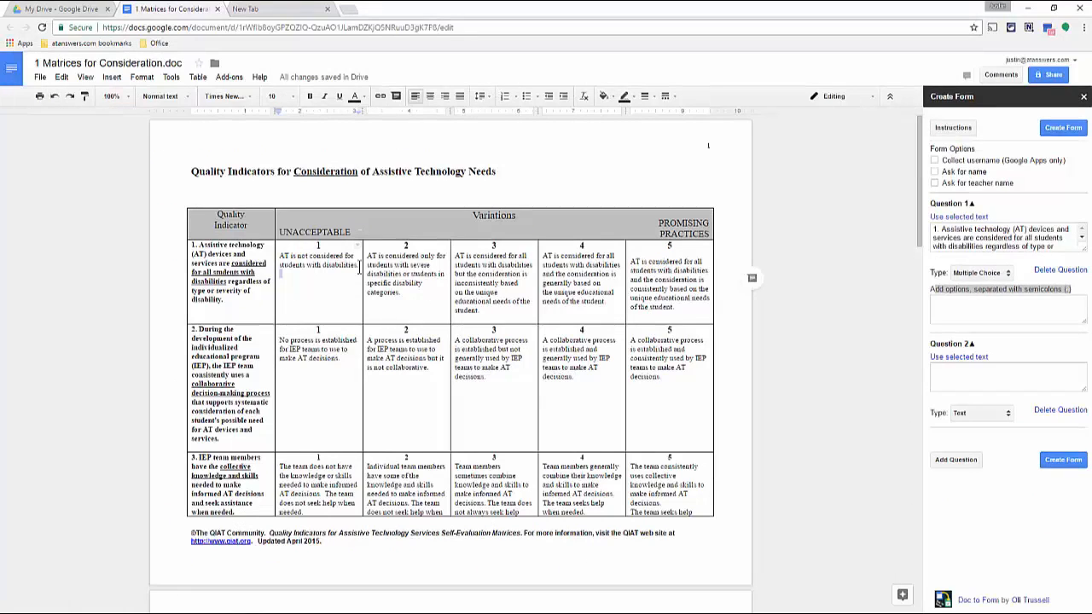
{"action": "left_click", "coordinate": [975, 307]}
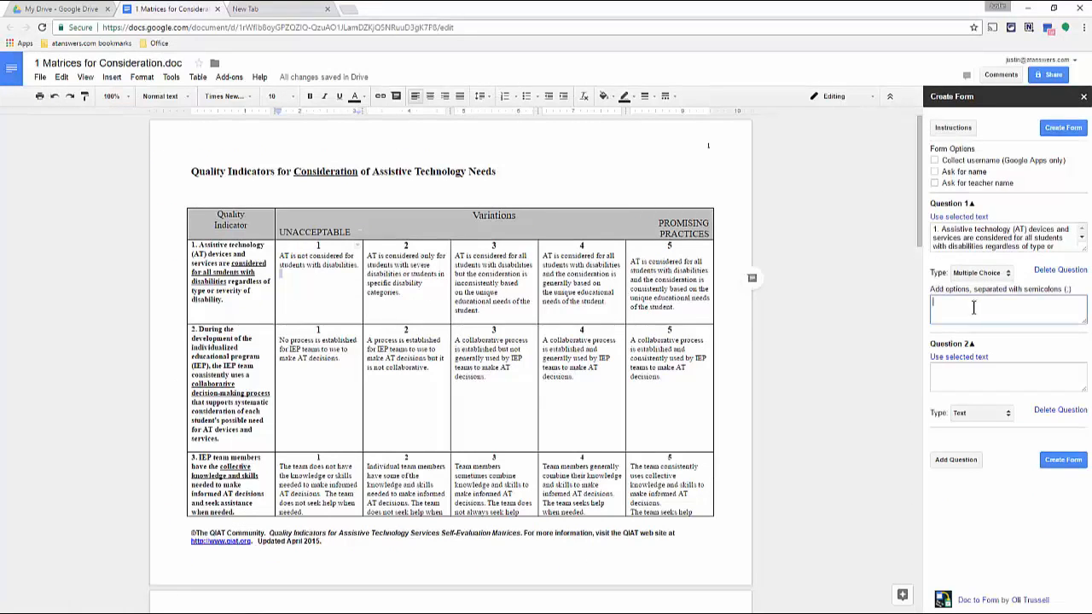
{"action": "left_click", "coordinate": [357, 263]}
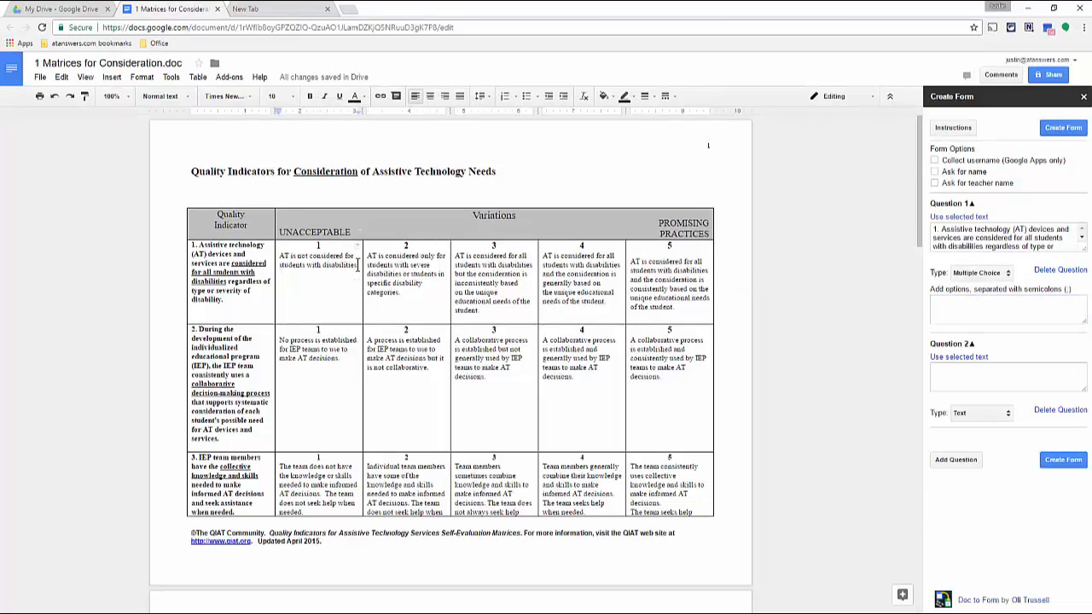
{"action": "left_click_drag", "start_coordinate": [357, 263], "coordinate": [283, 246]}
{"action": "key", "text": "ctrl+c"}
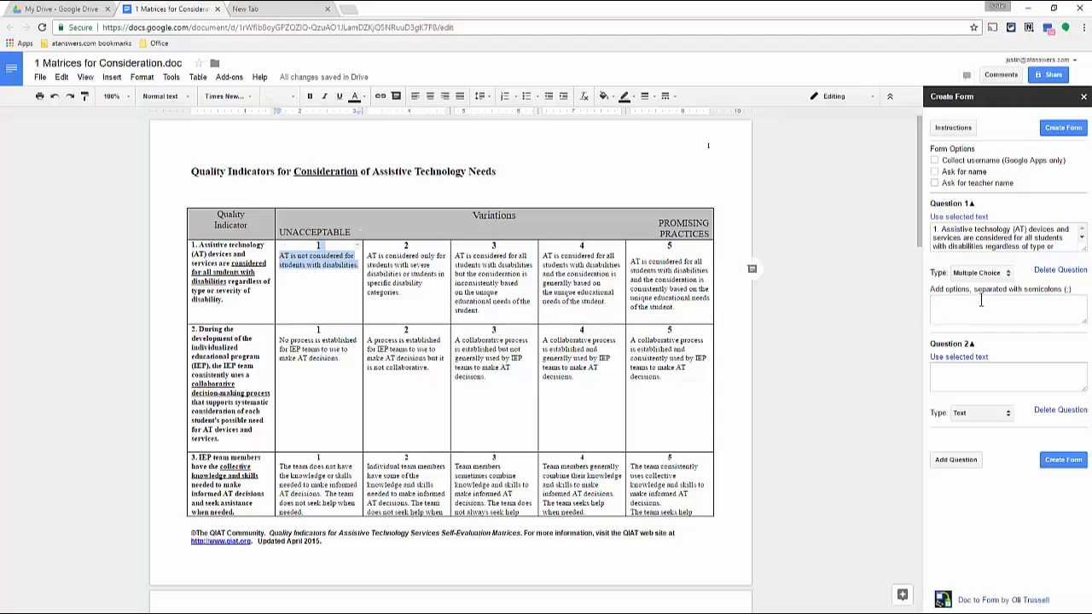
{"action": "left_click", "coordinate": [982, 300]}
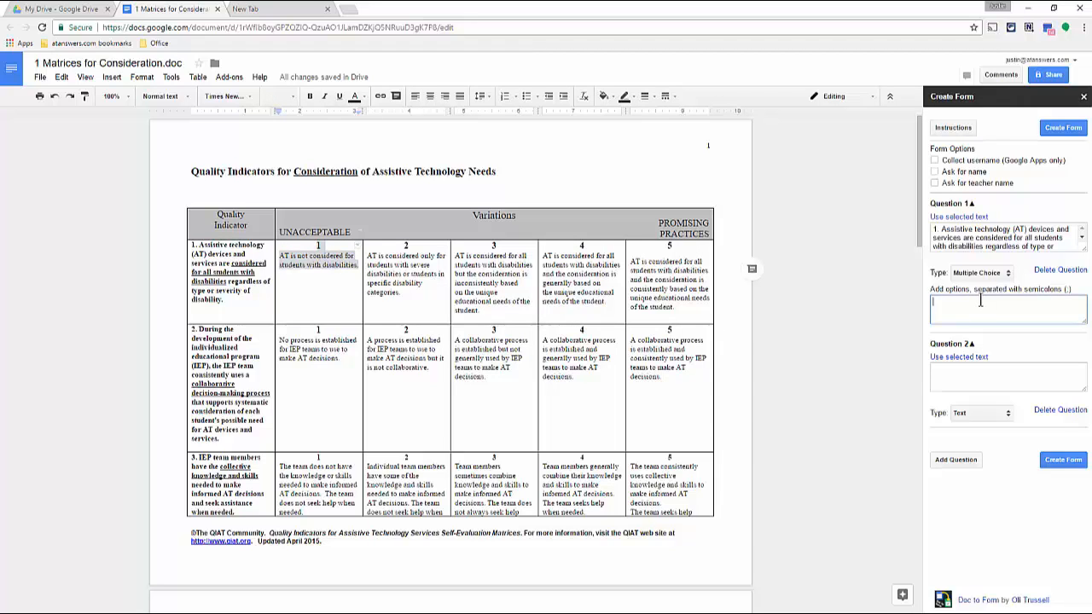
{"action": "key", "text": "ctrl+v"}
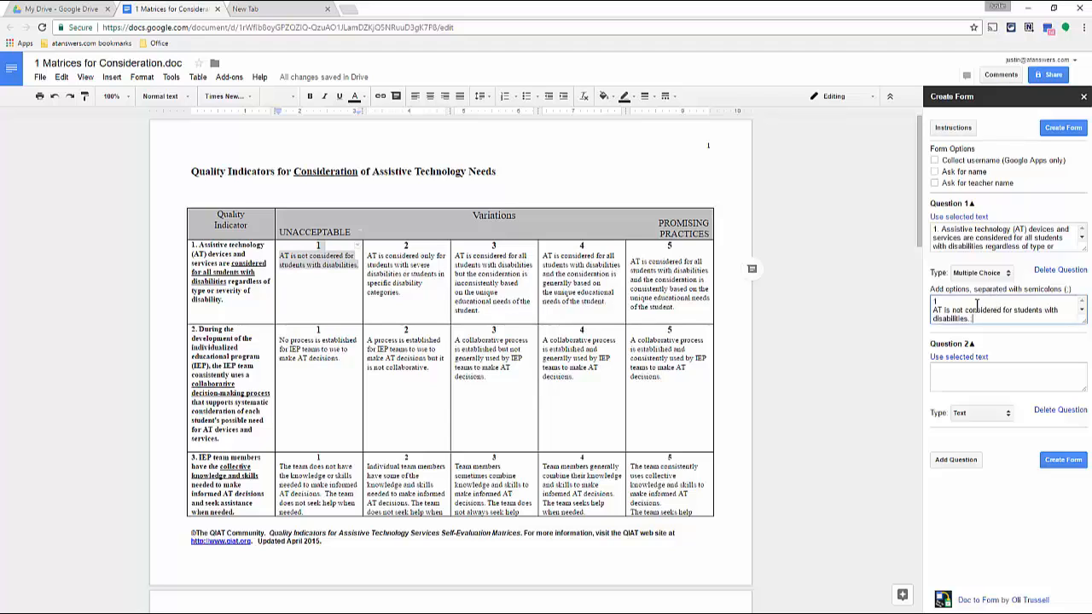
Step: Copy indicator 1's variation 2 cell into Question 1's options as the second choice, ending it with a semicolon
{"action": "left_click", "coordinate": [388, 286]}
{"action": "left_click_drag", "start_coordinate": [389, 286], "coordinate": [369, 248]}
{"action": "key", "text": "ctrl+c"}
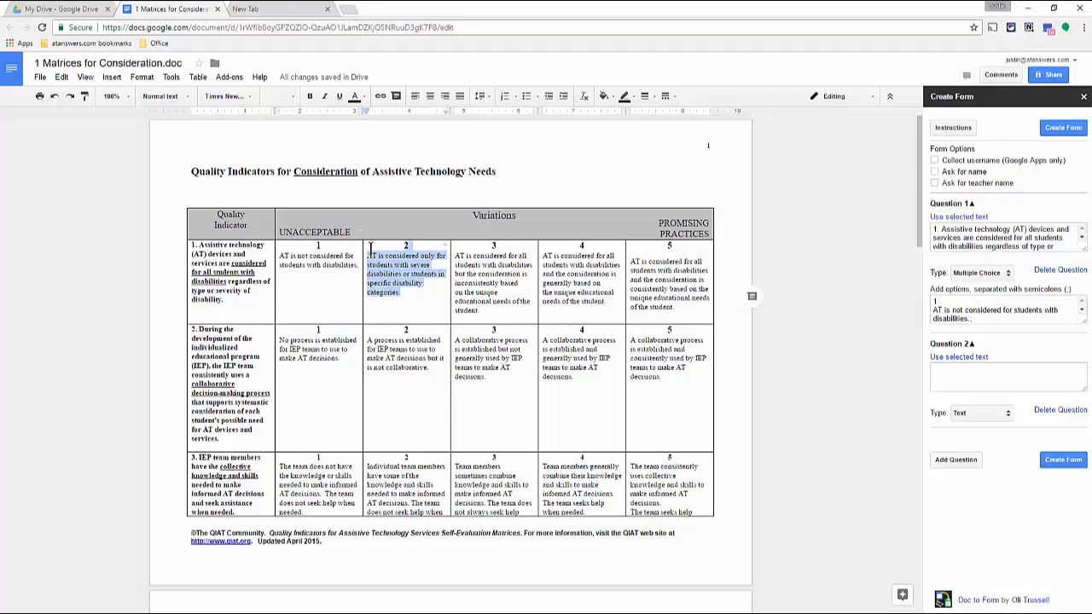
{"action": "left_click", "coordinate": [990, 321]}
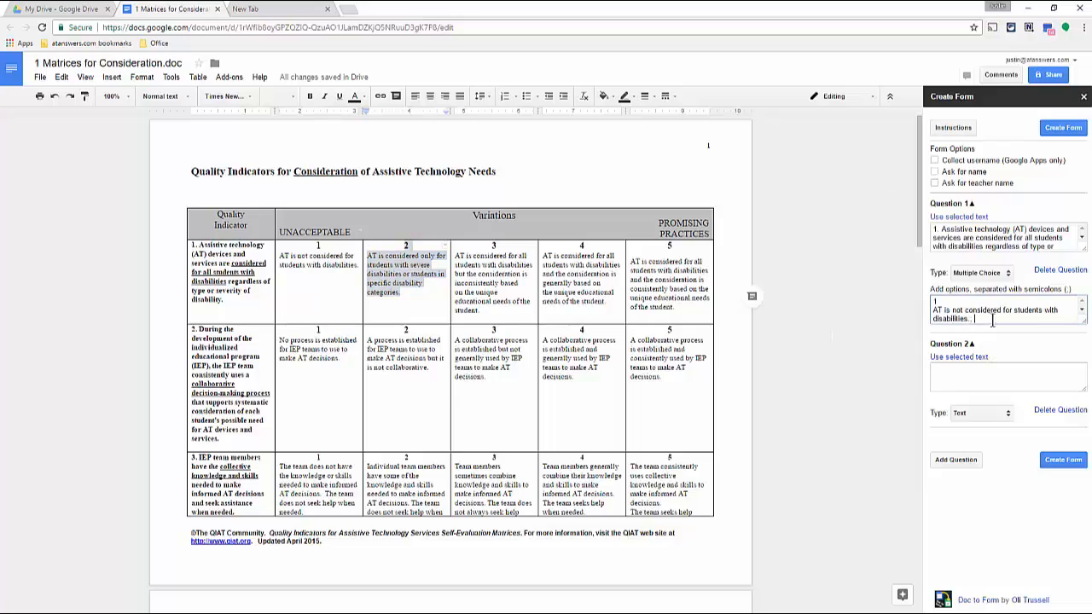
{"action": "key", "text": "ctrl+v"}
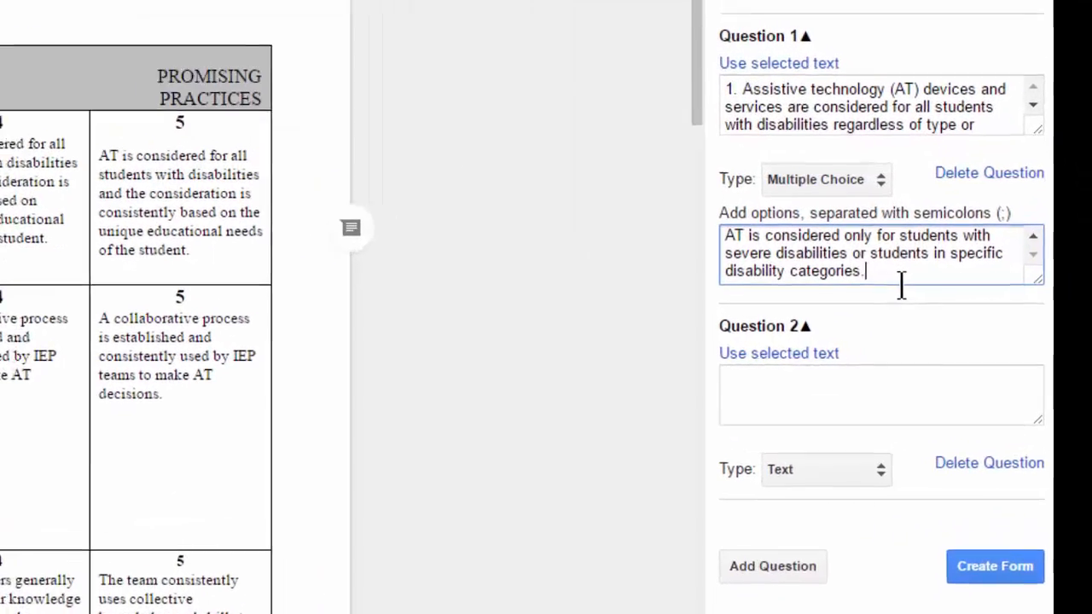
{"action": "type", "text": ";"}
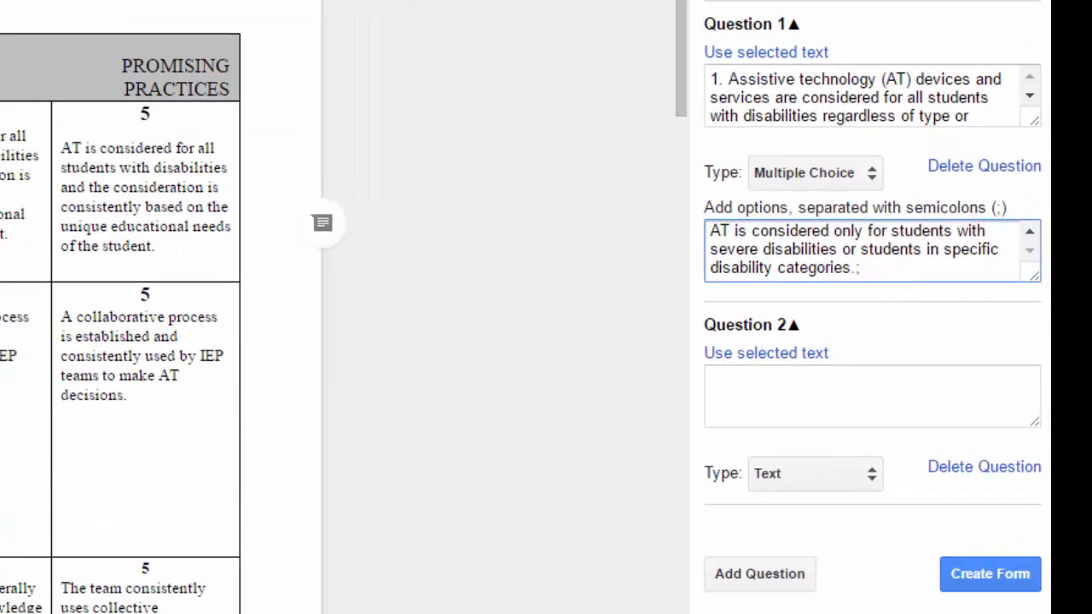
Step: Add indicator 1's variations 3, 4 and 5 to Question 1's options, separated with semicolons
{"action": "left_click", "coordinate": [145, 261]}
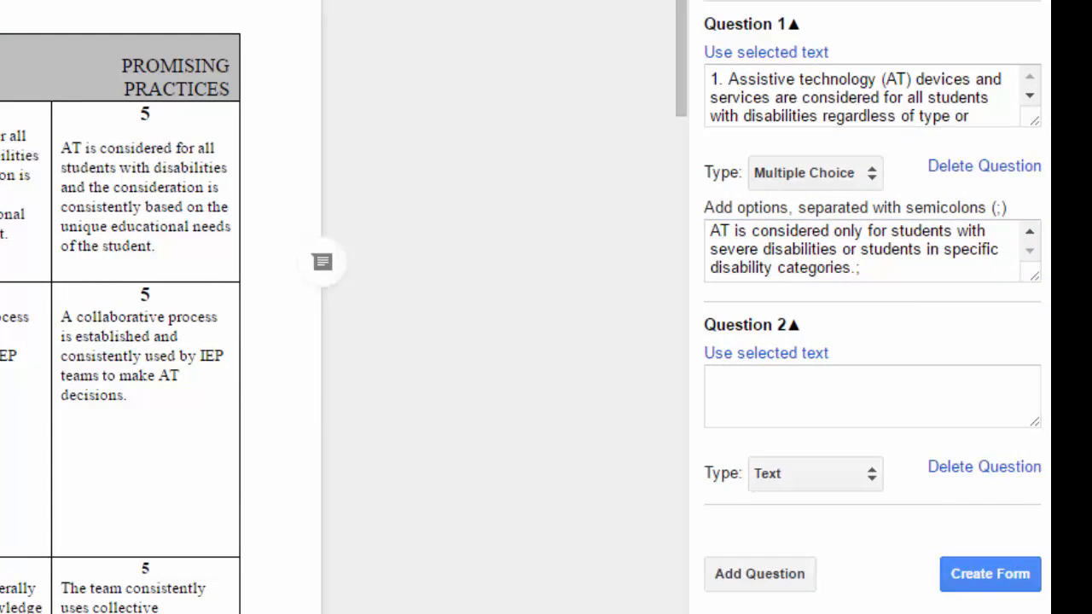
{"action": "left_click", "coordinate": [902, 272]}
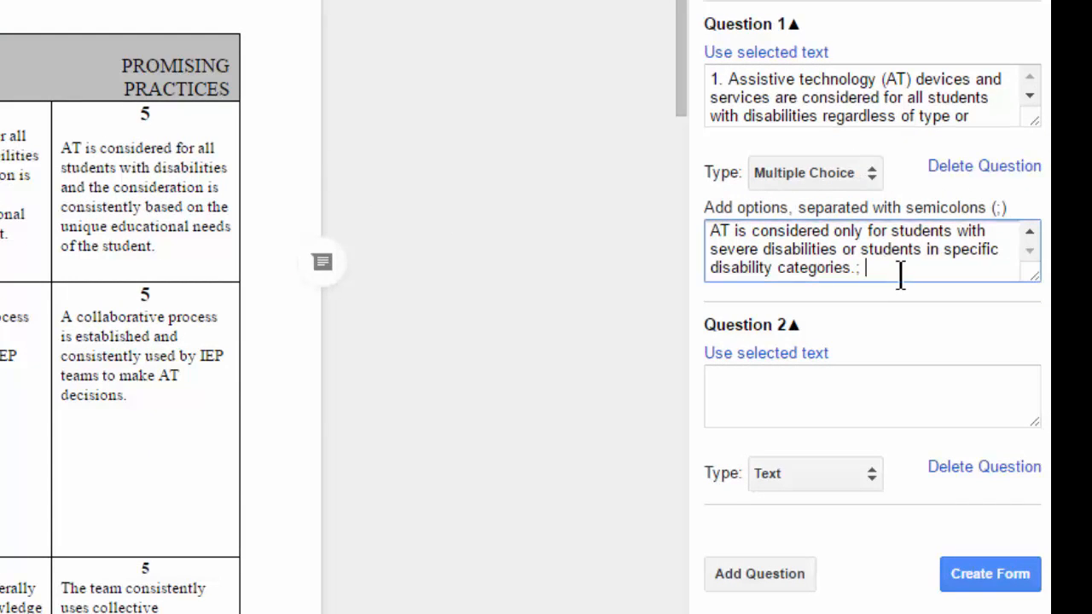
{"action": "key", "text": "ctrl+v"}
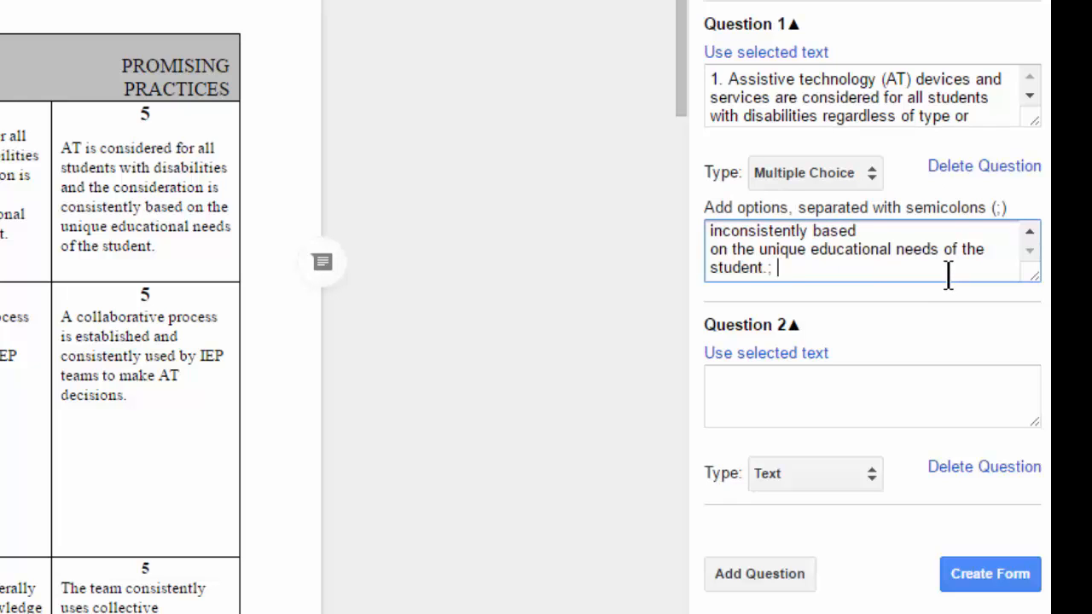
{"action": "left_click_drag", "start_coordinate": [2, 231], "coordinate": [2, 132]}
{"action": "left_click", "coordinate": [818, 267]}
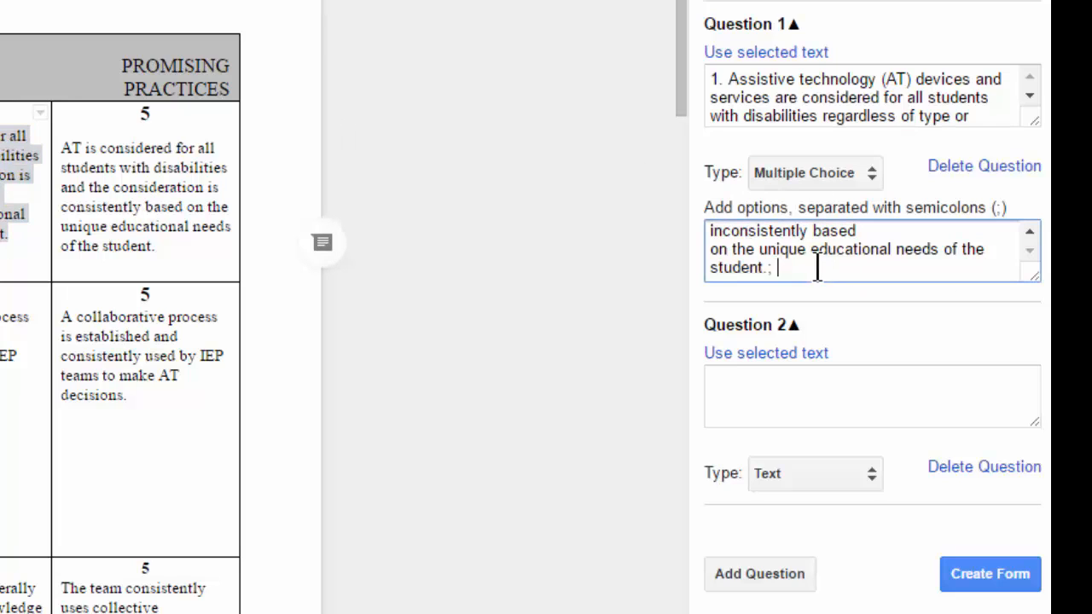
{"action": "type", "text": "generally based on the unique educational needs of the student."}
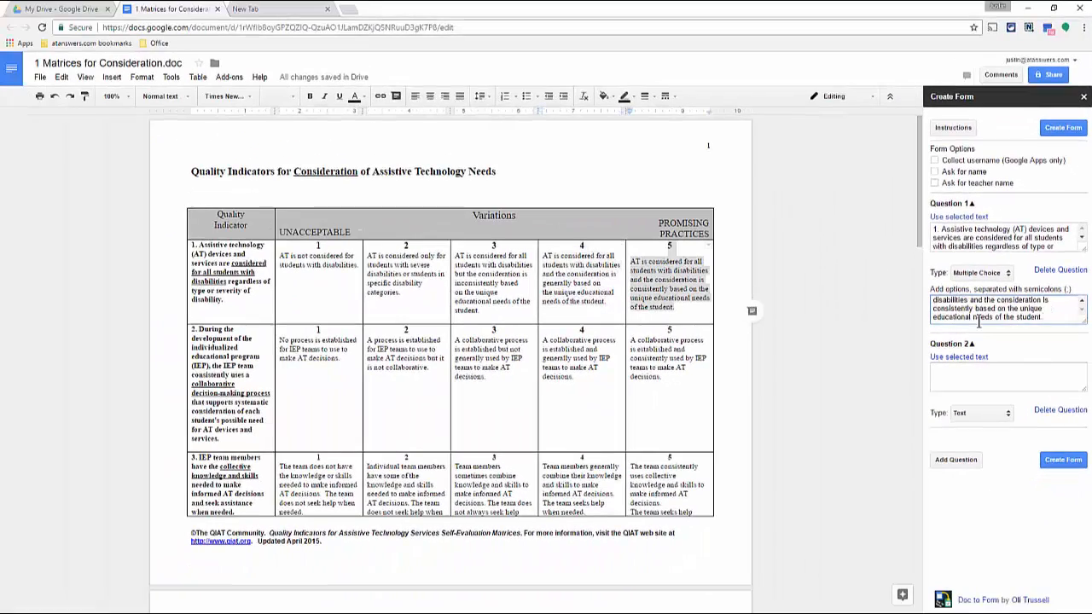
Step: Fill in Question 2 as multiple choice from indicator 2 and its five variations, and create the form with "Ask for name" enabled
{"action": "left_click", "coordinate": [978, 375]}
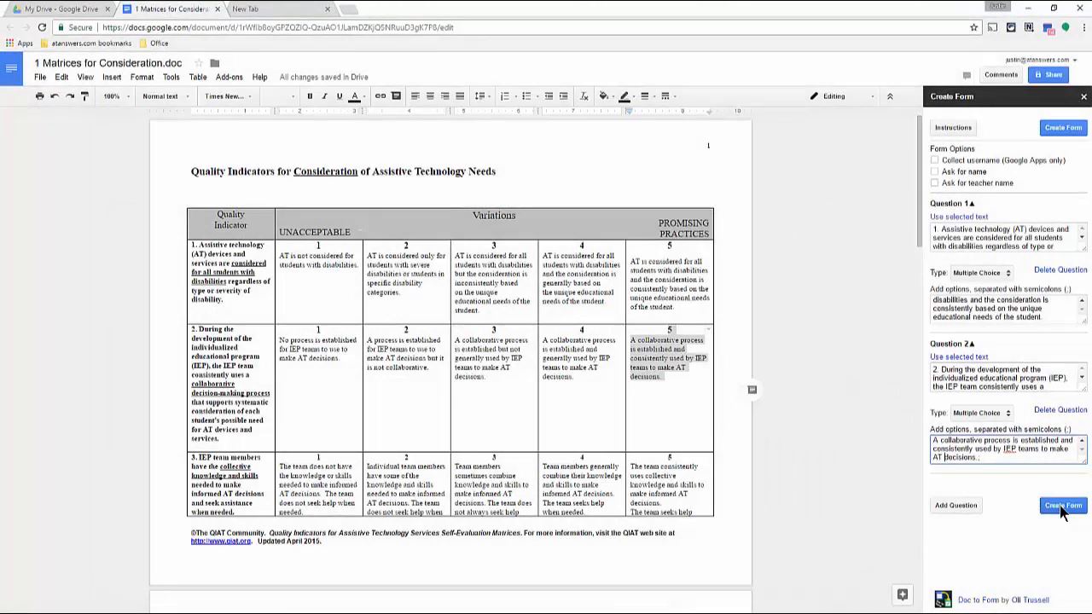
{"action": "left_click", "coordinate": [935, 172]}
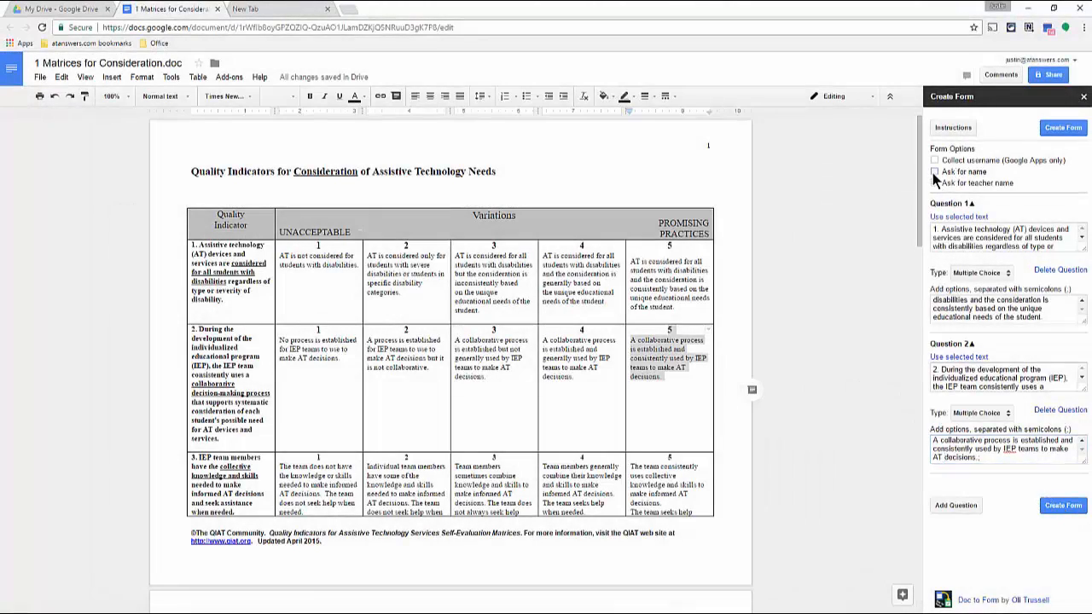
{"action": "left_click", "coordinate": [1063, 506]}
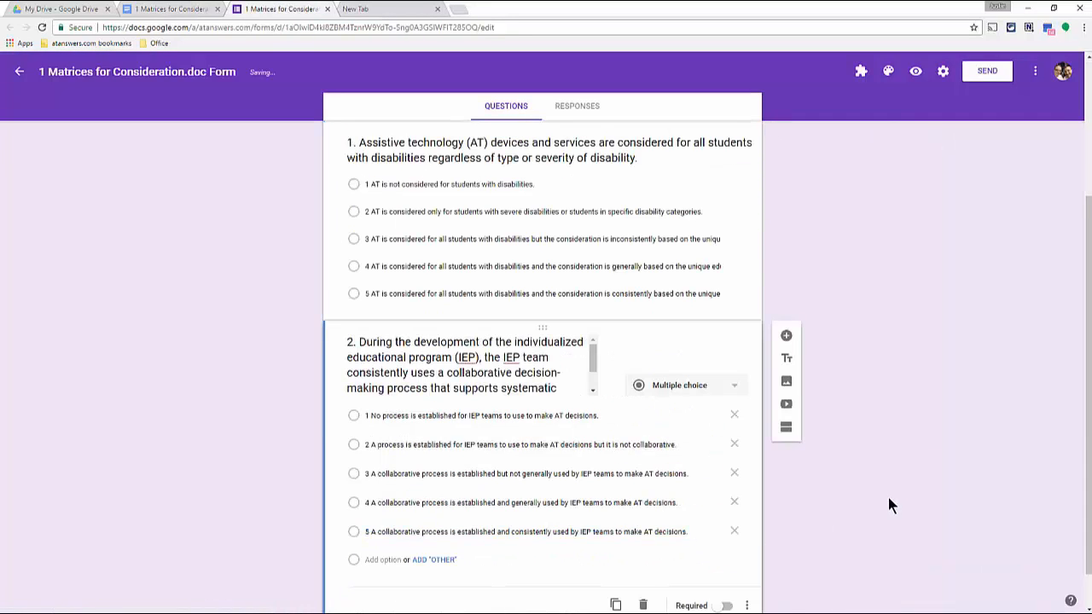
Step: Review the generated form's name field, questions and answer choices in the editor and in preview
{"action": "scroll", "coordinate": [887, 503], "scroll_direction": "up", "scroll_amount": 3}
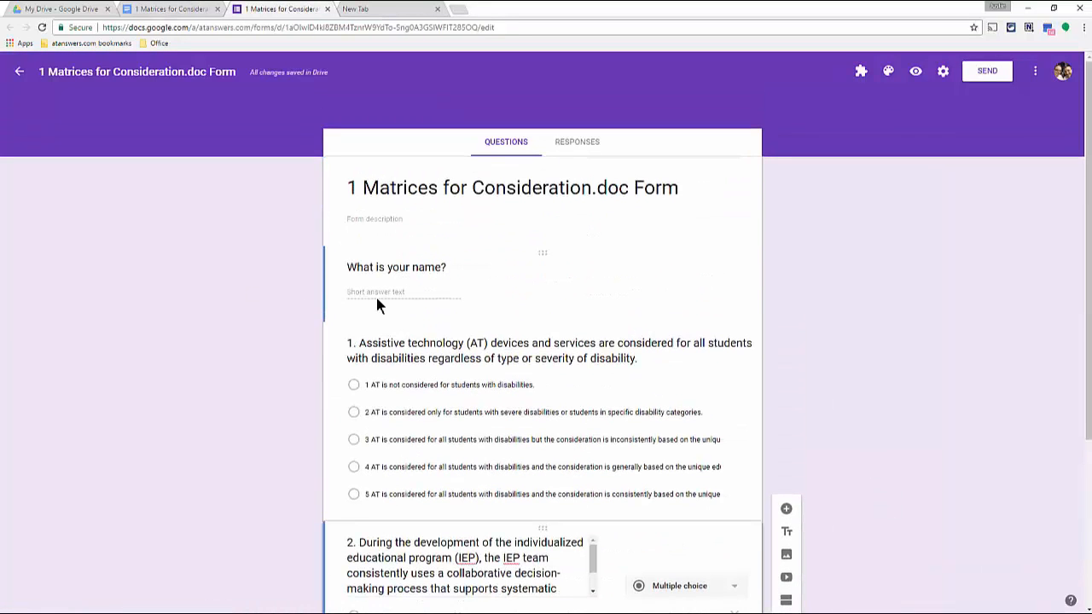
{"action": "scroll", "coordinate": [905, 282], "scroll_direction": "down", "scroll_amount": 1}
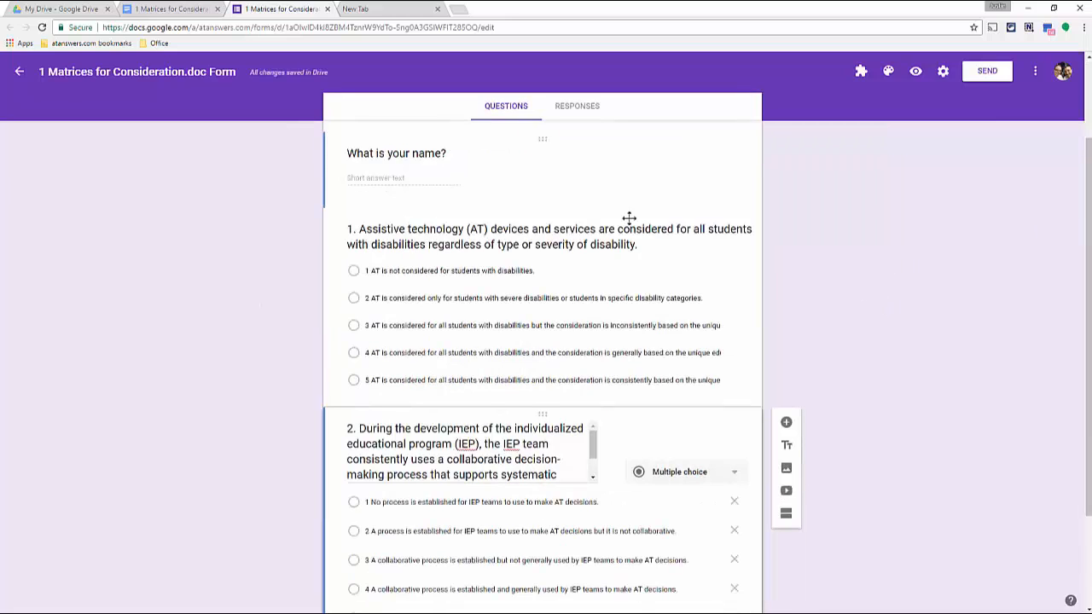
{"action": "scroll", "coordinate": [629, 219], "scroll_direction": "up", "scroll_amount": 1}
{"action": "left_click", "coordinate": [916, 71]}
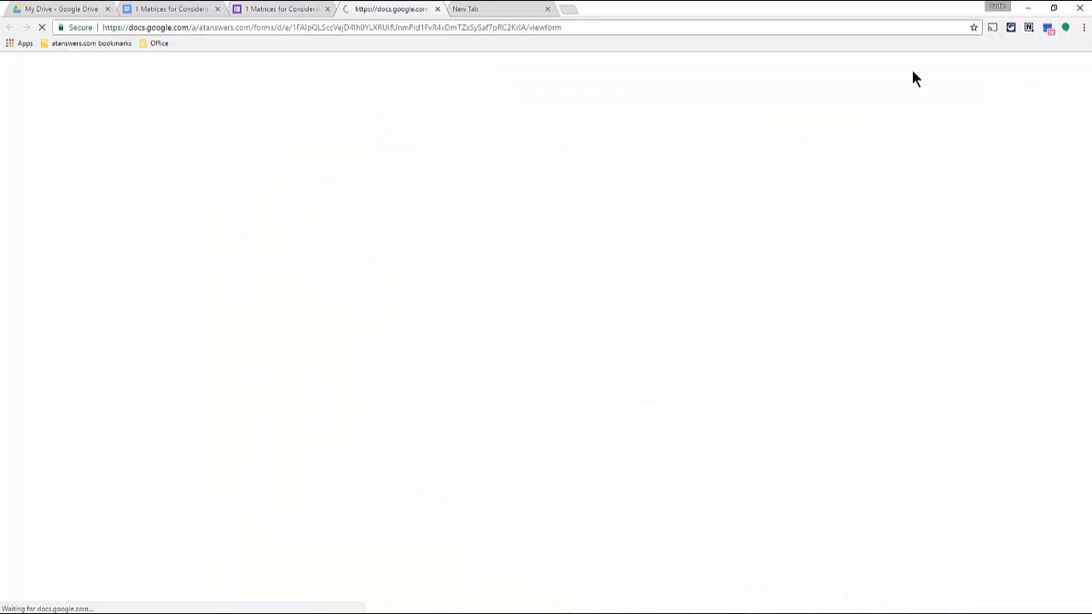
{"action": "scroll", "coordinate": [861, 162], "scroll_direction": "down", "scroll_amount": 3}
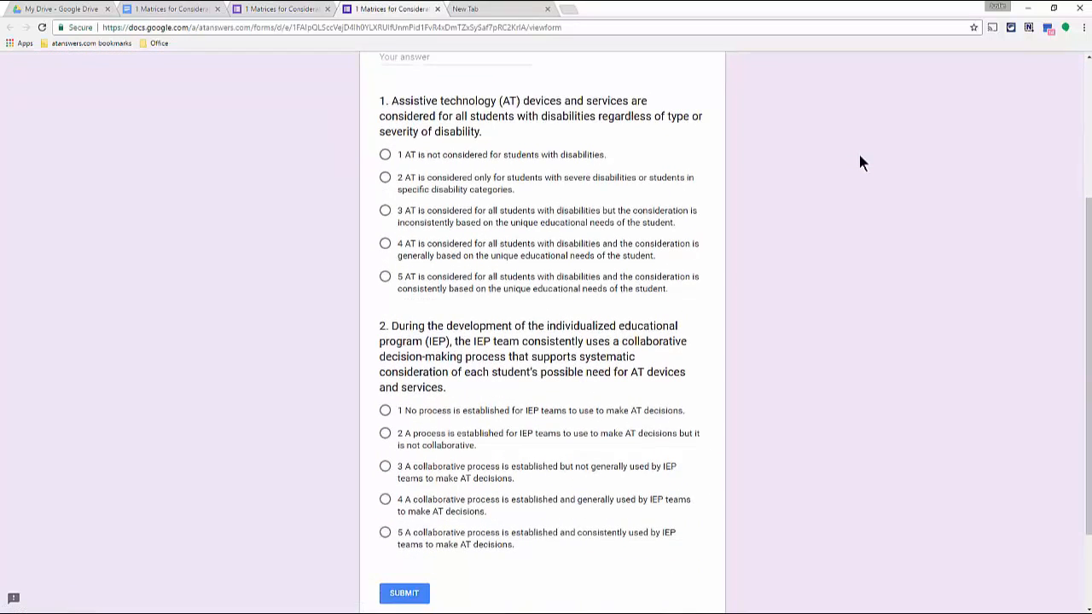
{"action": "scroll", "coordinate": [860, 162], "scroll_direction": "up", "scroll_amount": 2}
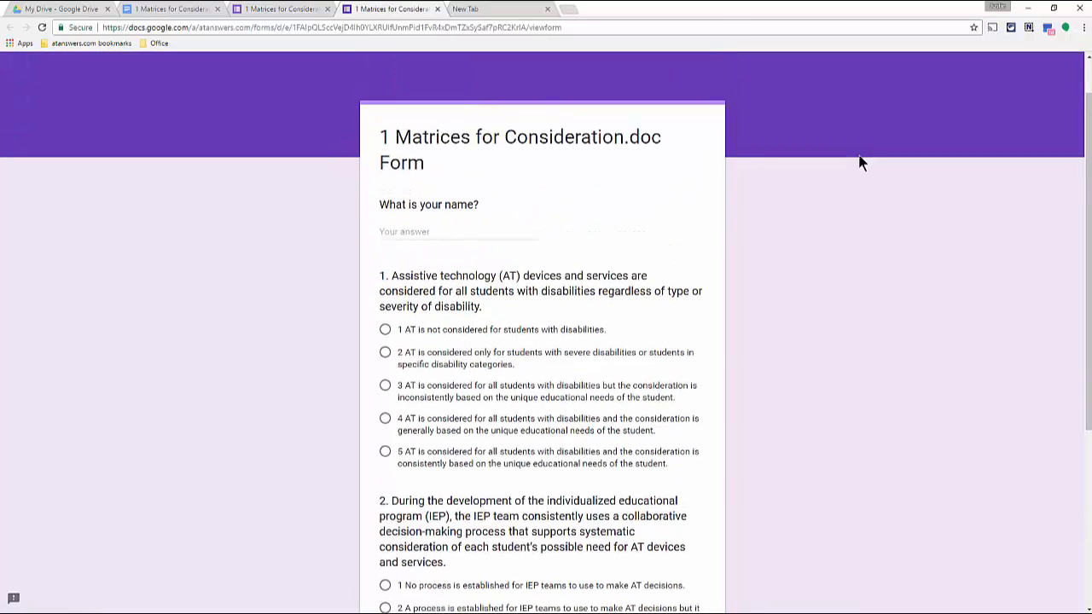
Step: Return to the generated form's editor, look over its questions once more and close the editor
{"action": "left_click", "coordinate": [300, 8]}
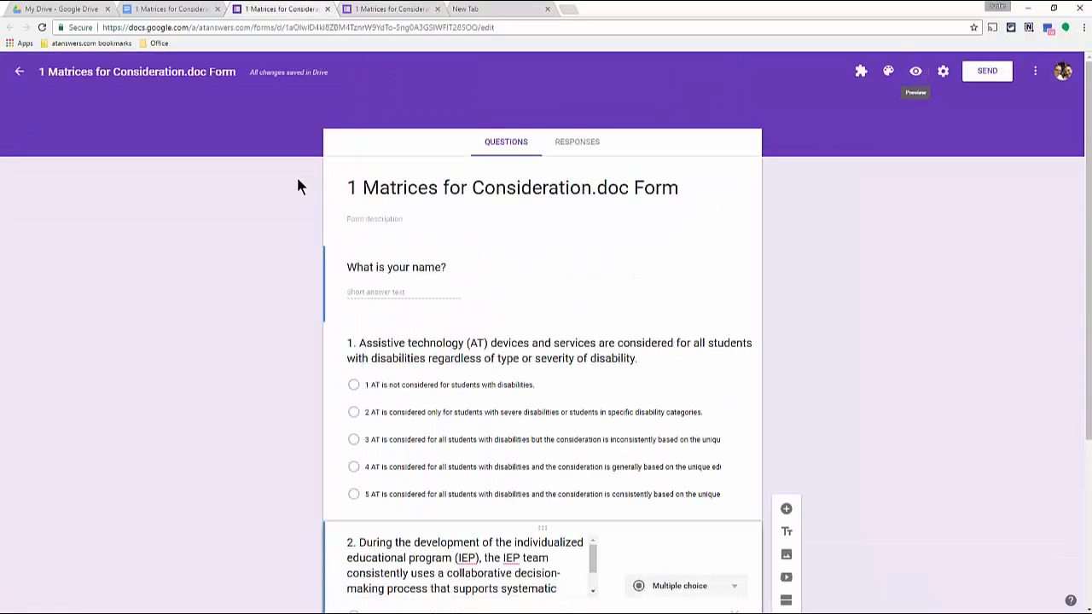
{"action": "scroll", "coordinate": [295, 197], "scroll_direction": "down", "scroll_amount": 3}
{"action": "scroll", "coordinate": [296, 197], "scroll_direction": "up", "scroll_amount": 3}
{"action": "left_click", "coordinate": [327, 8]}
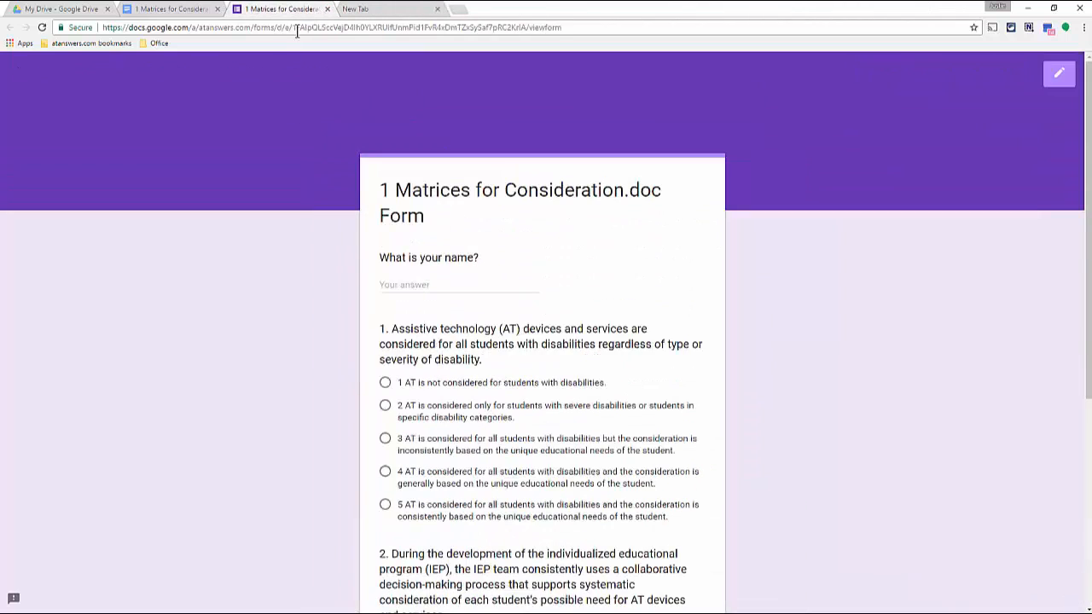
Step: Look over the generated form, close it, and return to the Matrices for Consideration document to review its table
{"action": "scroll", "coordinate": [266, 190], "scroll_direction": "down", "scroll_amount": 4}
{"action": "scroll", "coordinate": [266, 184], "scroll_direction": "up", "scroll_amount": 4}
{"action": "left_click", "coordinate": [326, 9]}
{"action": "left_click", "coordinate": [180, 8]}
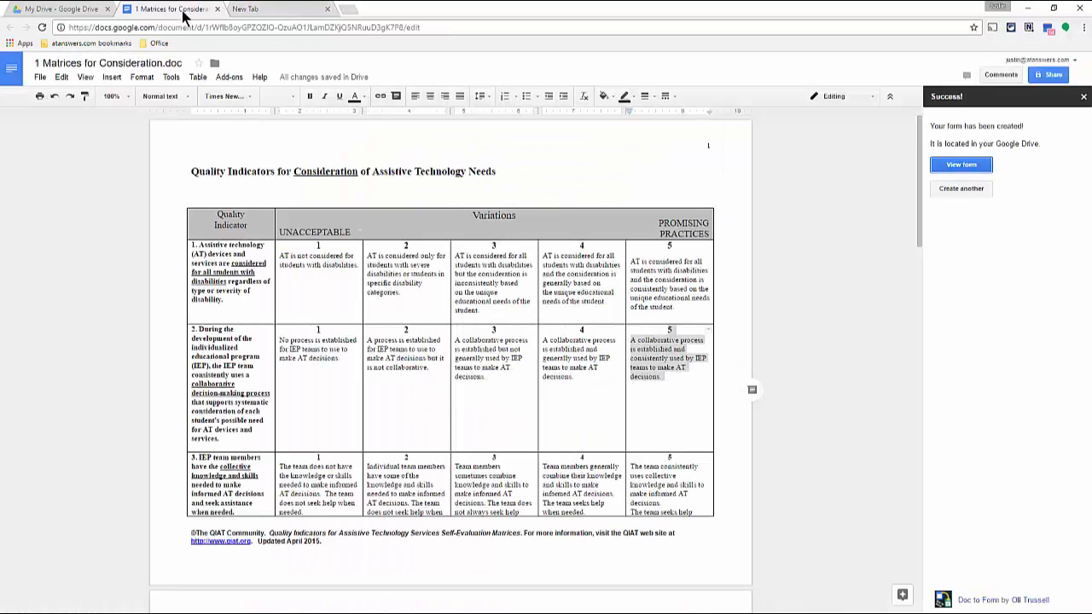
{"action": "scroll", "coordinate": [335, 287], "scroll_direction": "down", "scroll_amount": 4}
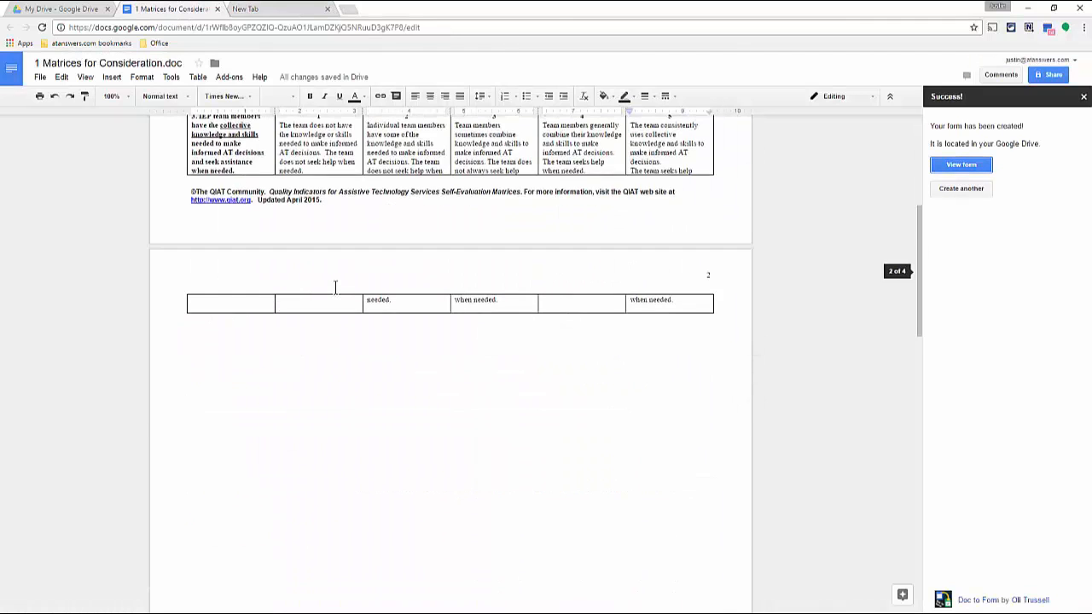
{"action": "scroll", "coordinate": [335, 288], "scroll_direction": "up", "scroll_amount": 4}
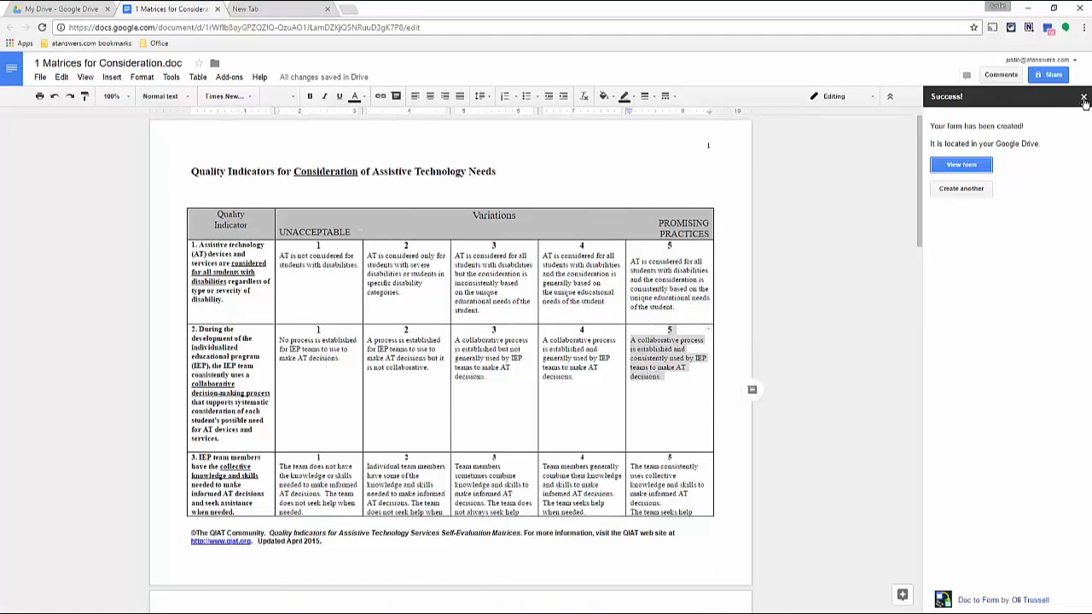
{"action": "left_click", "coordinate": [566, 177]}
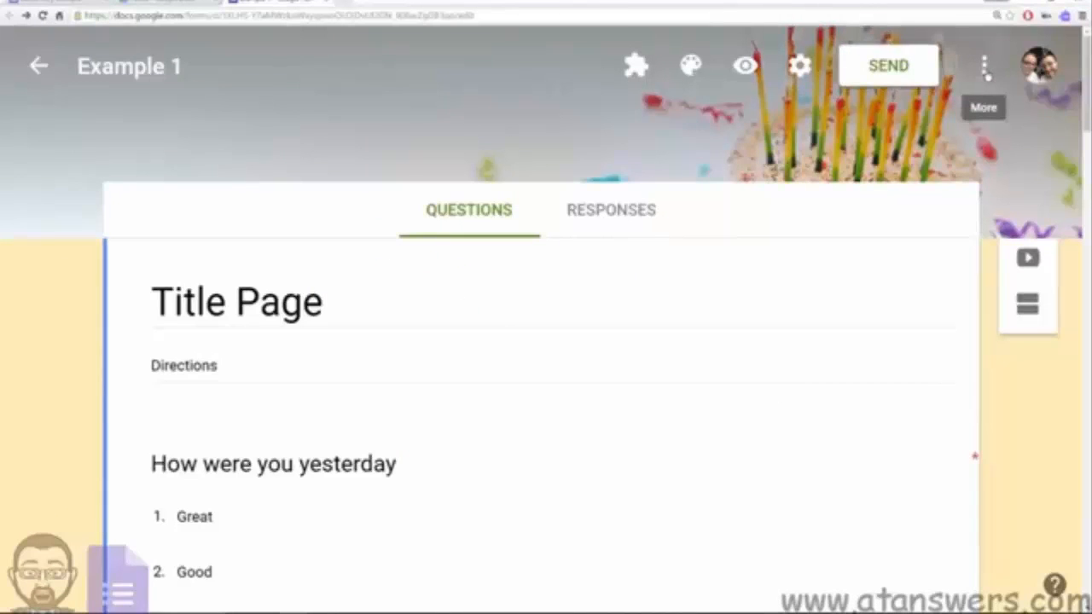
Step: Browse the available Forms add-ons from the Example 1 form as far as formRecycler, then close the list
{"action": "left_click", "coordinate": [985, 70]}
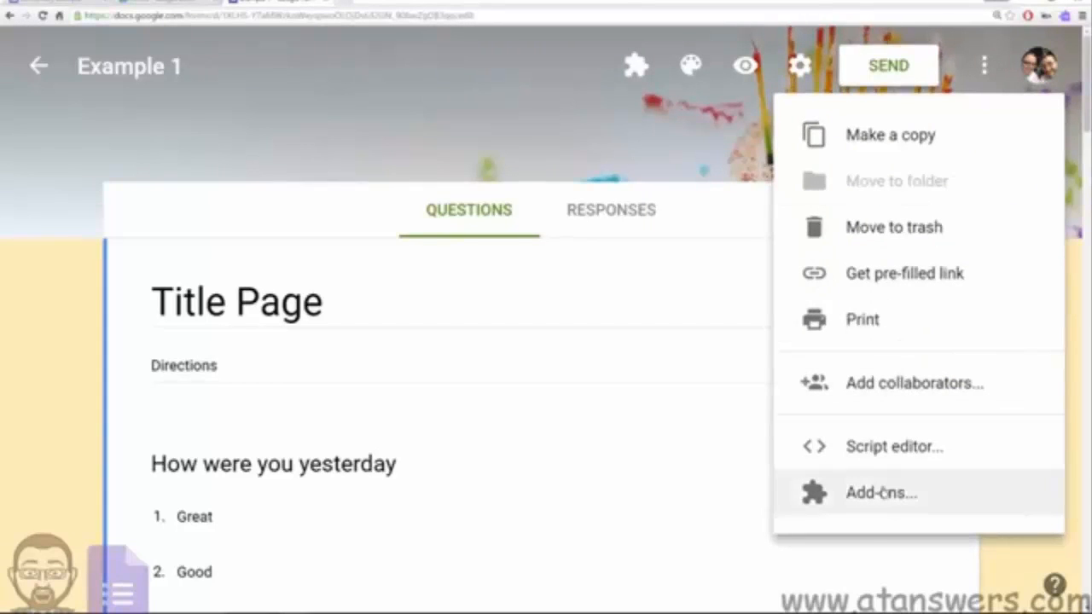
{"action": "left_click", "coordinate": [882, 493]}
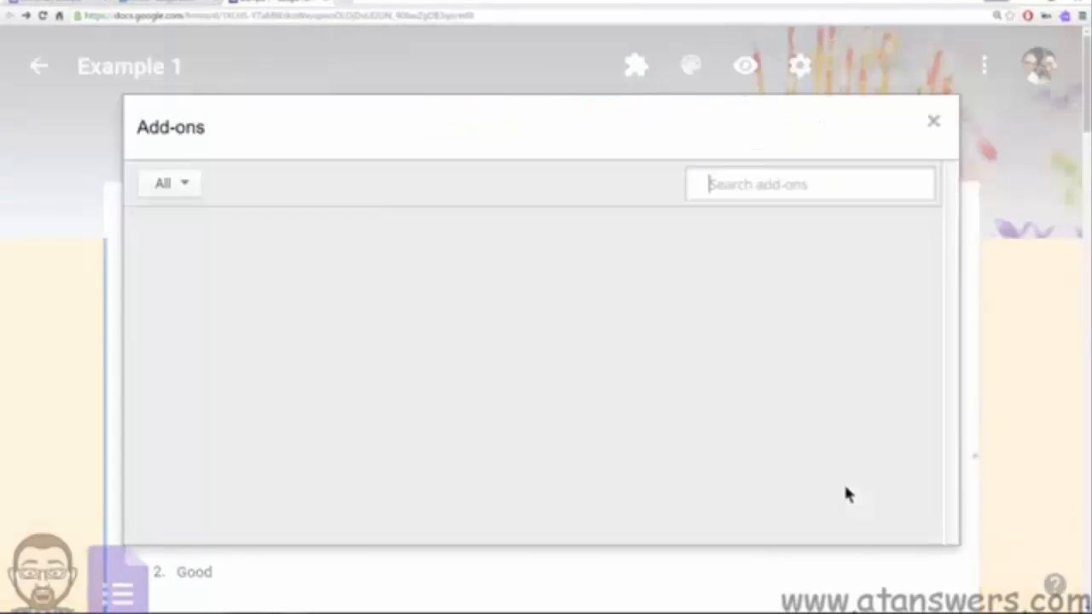
{"action": "scroll", "coordinate": [367, 193], "scroll_direction": "down", "scroll_amount": 1}
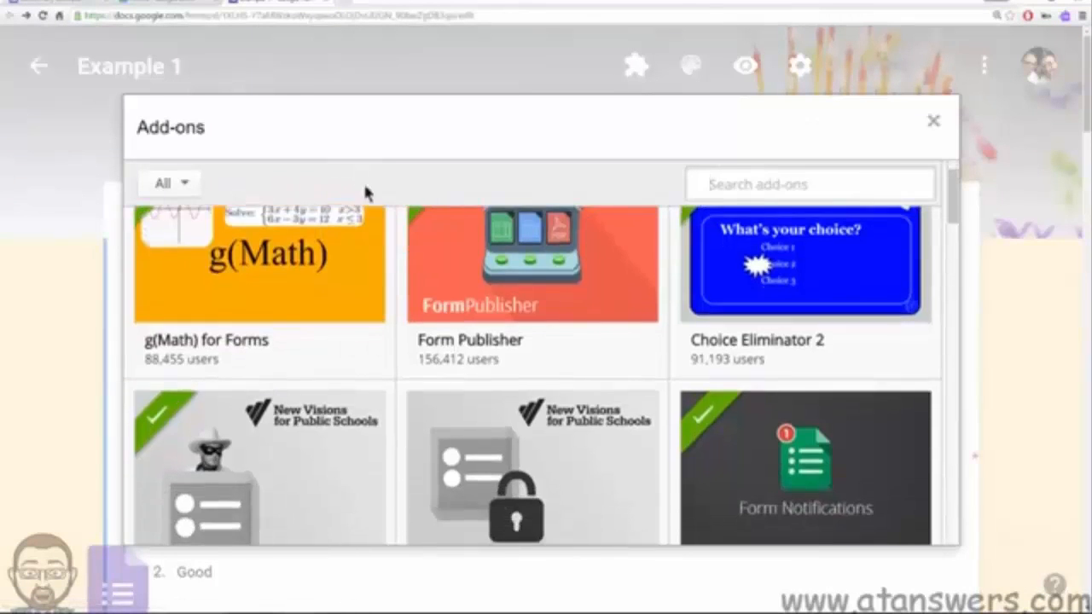
{"action": "scroll", "coordinate": [375, 225], "scroll_direction": "down", "scroll_amount": 6}
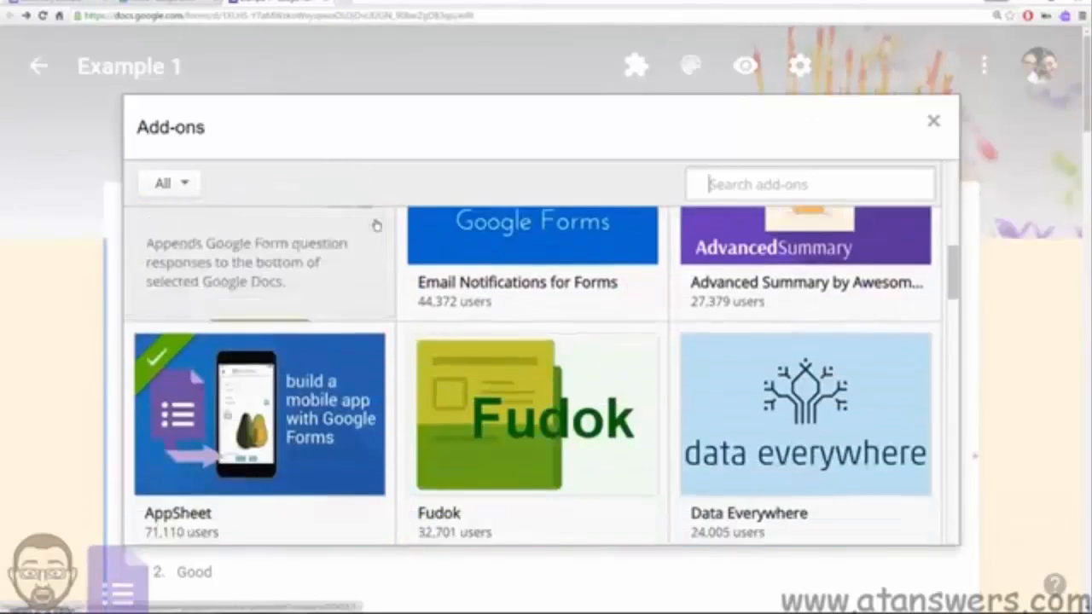
{"action": "scroll", "coordinate": [376, 225], "scroll_direction": "down", "scroll_amount": 10}
{"action": "mouse_move", "coordinate": [500, 348]}
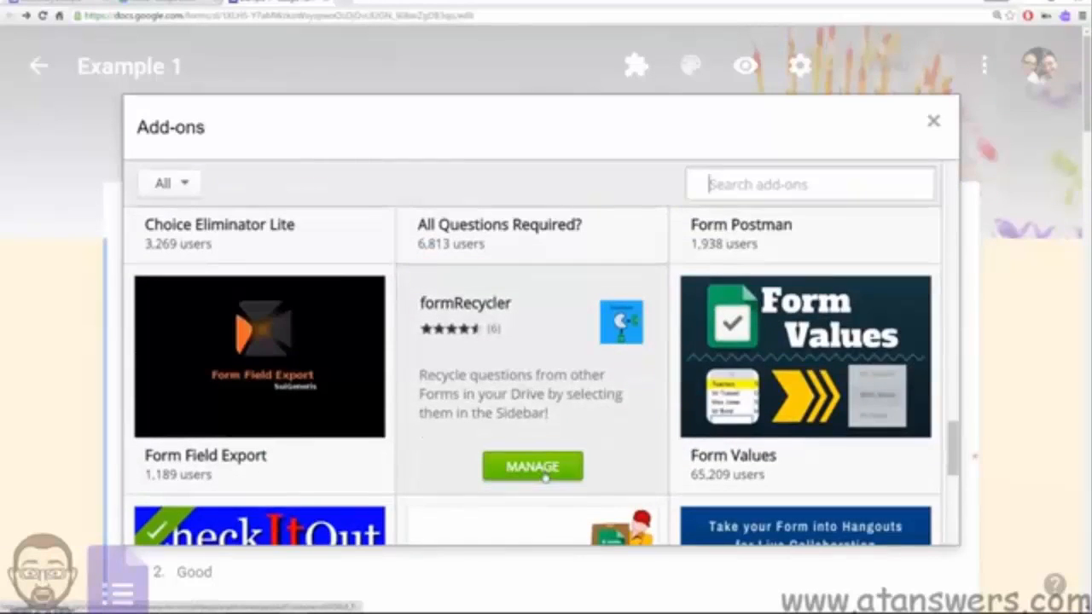
{"action": "left_click", "coordinate": [545, 476]}
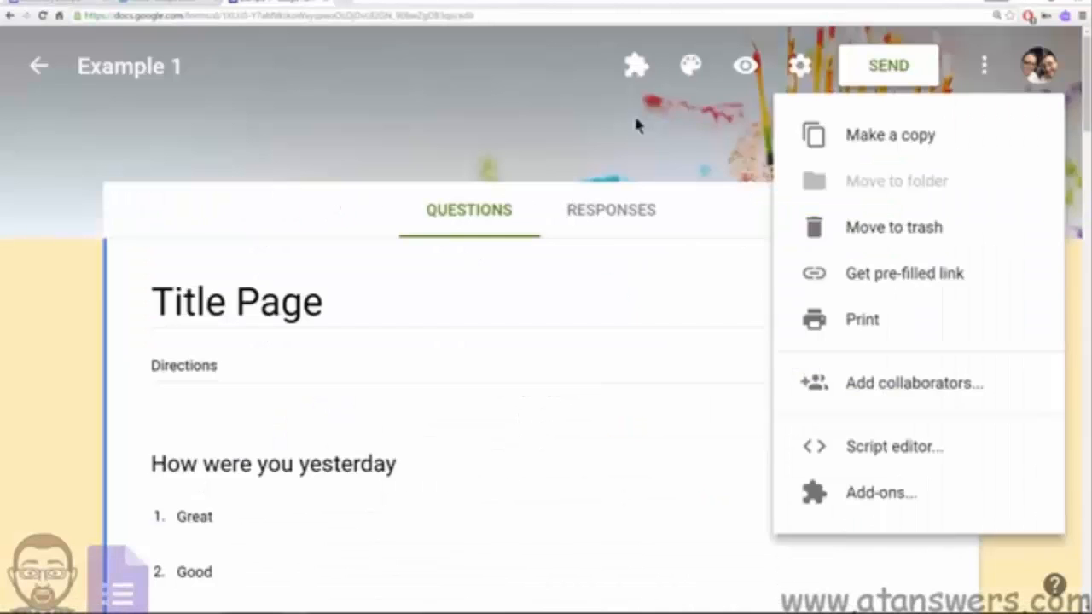
{"action": "left_click", "coordinate": [635, 117]}
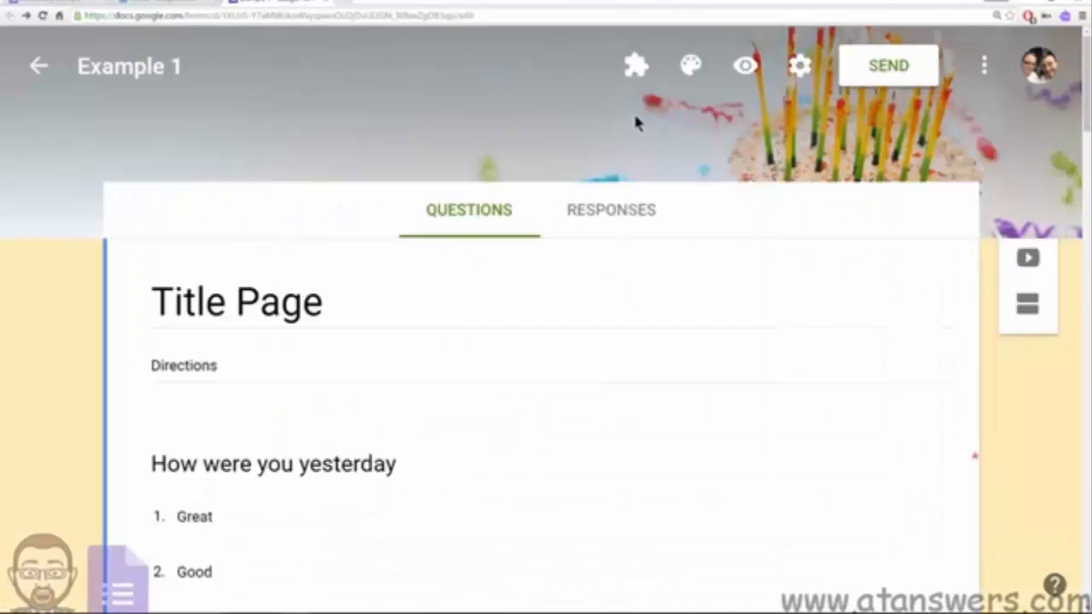
Step: Start recycling form questions with the formRecycler add-on and choose Google Forms 1 as the source form
{"action": "left_click", "coordinate": [634, 66]}
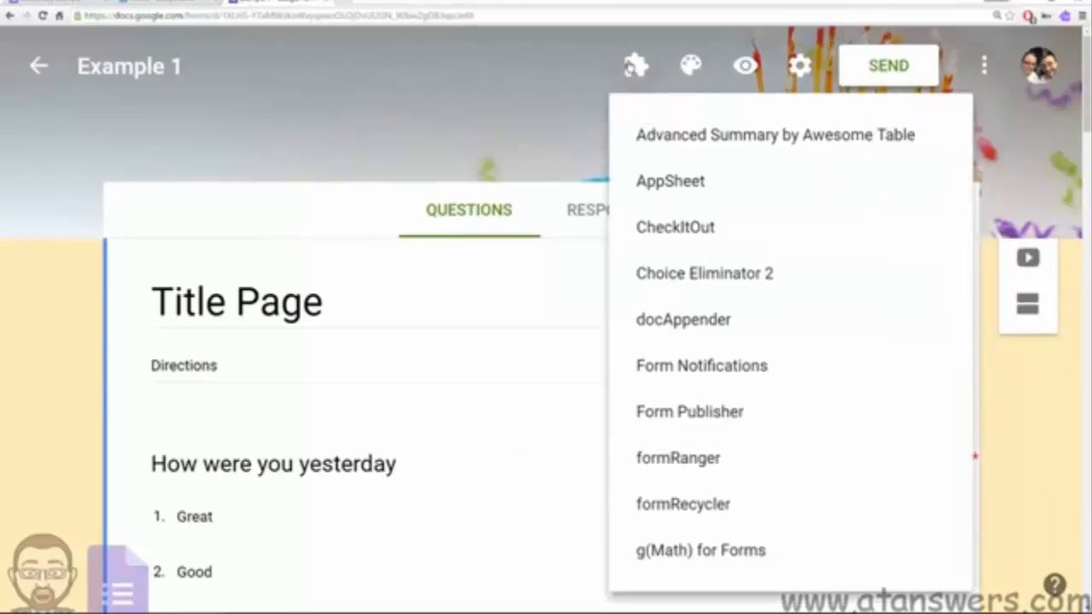
{"action": "left_click", "coordinate": [725, 511]}
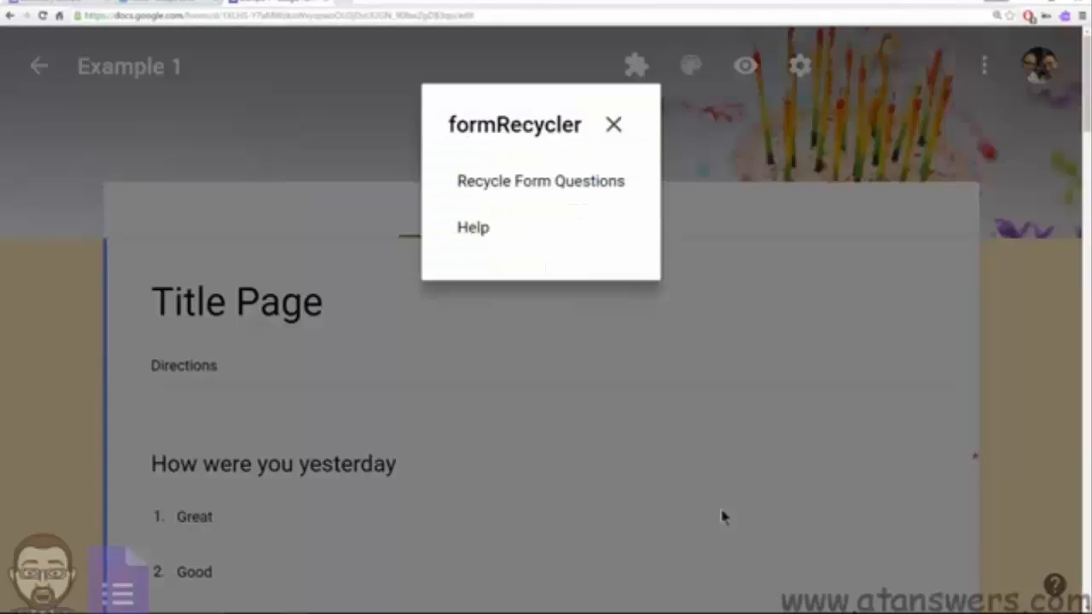
{"action": "left_click", "coordinate": [558, 181]}
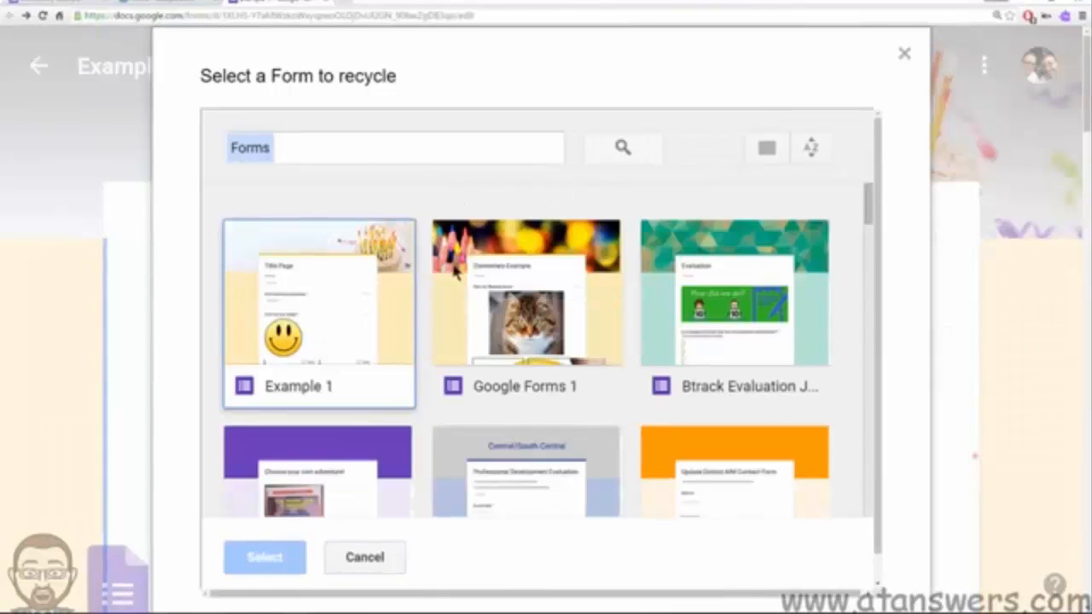
{"action": "scroll", "coordinate": [444, 291], "scroll_direction": "down", "scroll_amount": 1}
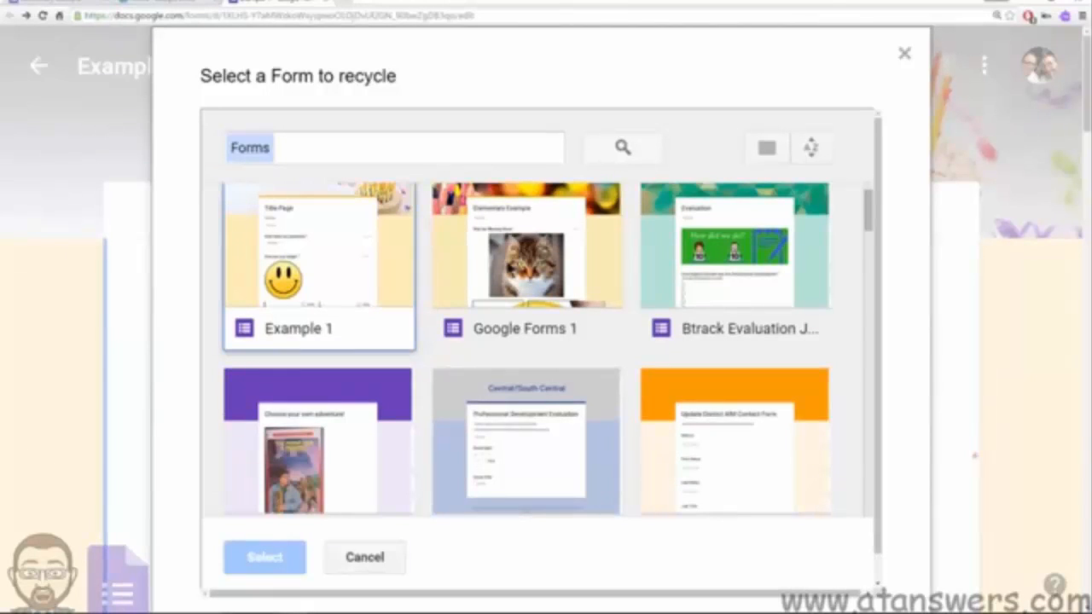
{"action": "left_click", "coordinate": [512, 281]}
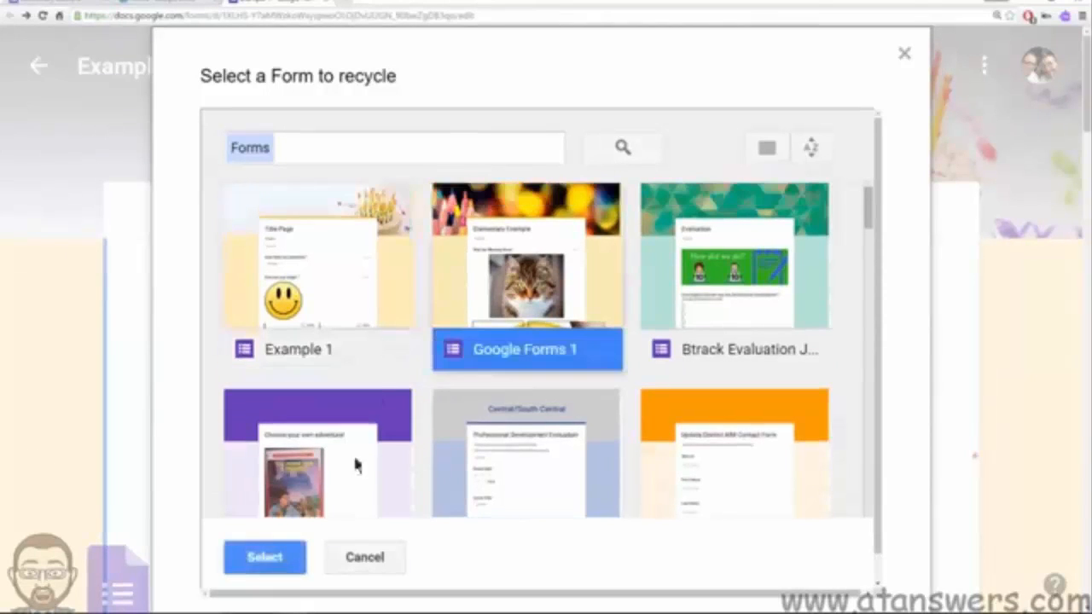
{"action": "left_click", "coordinate": [266, 557]}
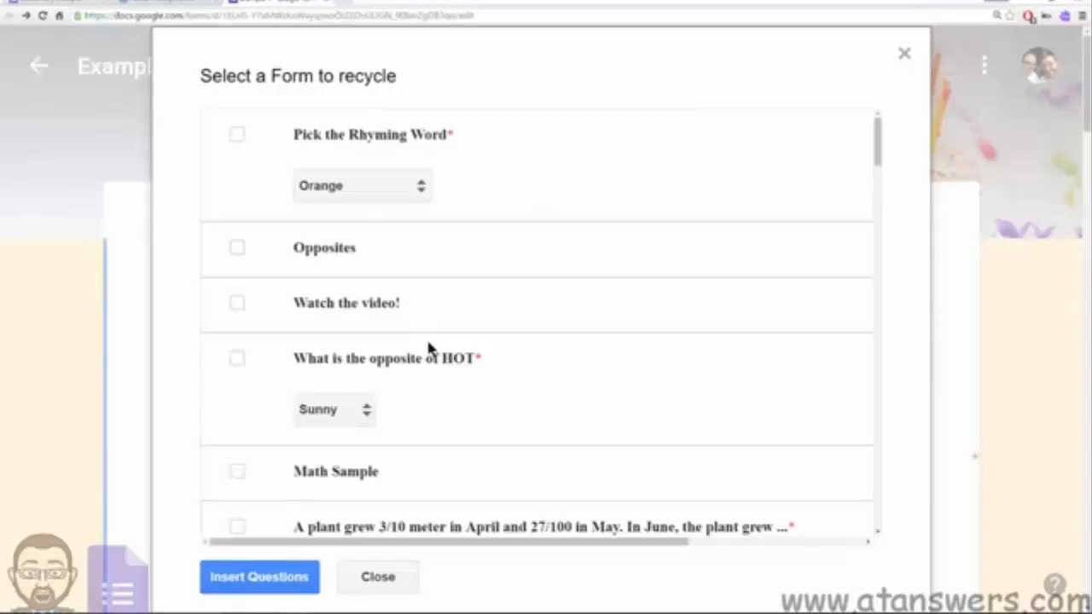
Step: Insert the true-or-false comparison instructions and the questions 6.46 = 6.460, 48 > 48.5 and 30 > 29.999 into Example 1
{"action": "scroll", "coordinate": [429, 348], "scroll_direction": "down", "scroll_amount": 5}
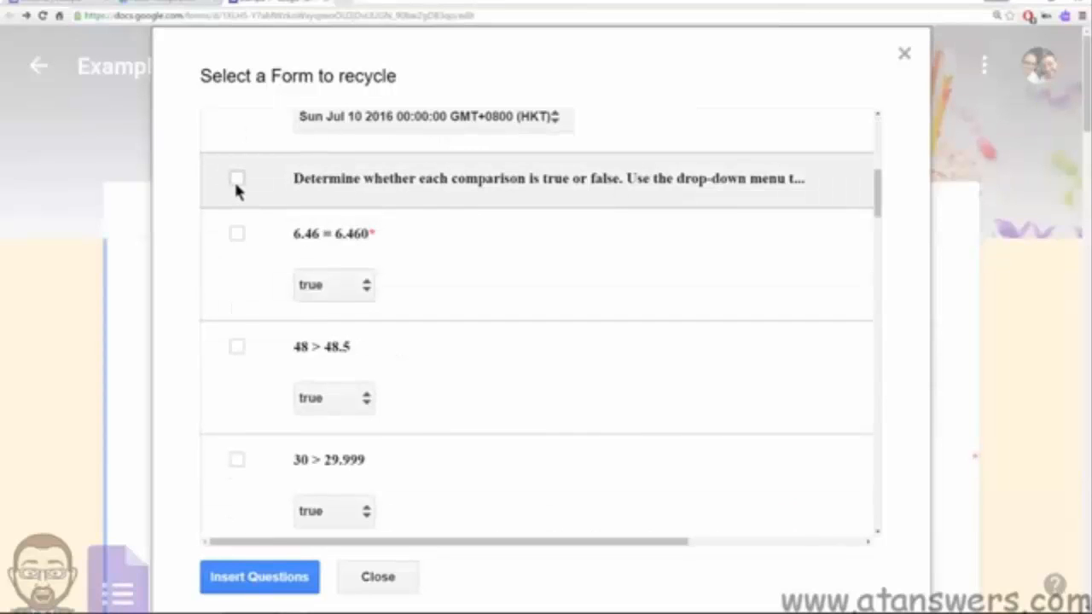
{"action": "left_click", "coordinate": [236, 181]}
{"action": "left_click", "coordinate": [237, 233]}
{"action": "left_click", "coordinate": [237, 346]}
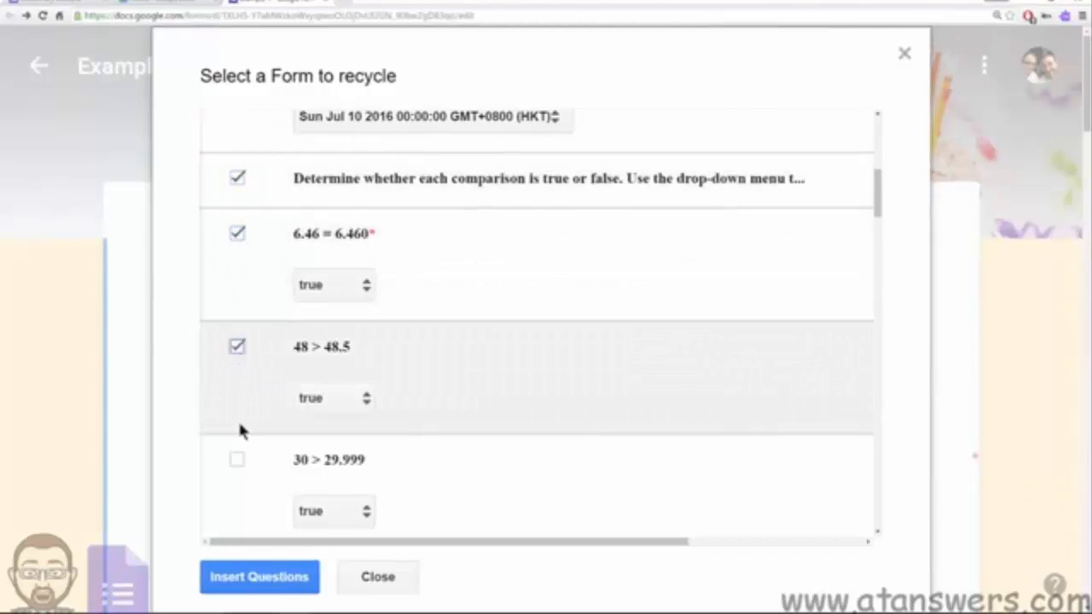
{"action": "left_click", "coordinate": [237, 462]}
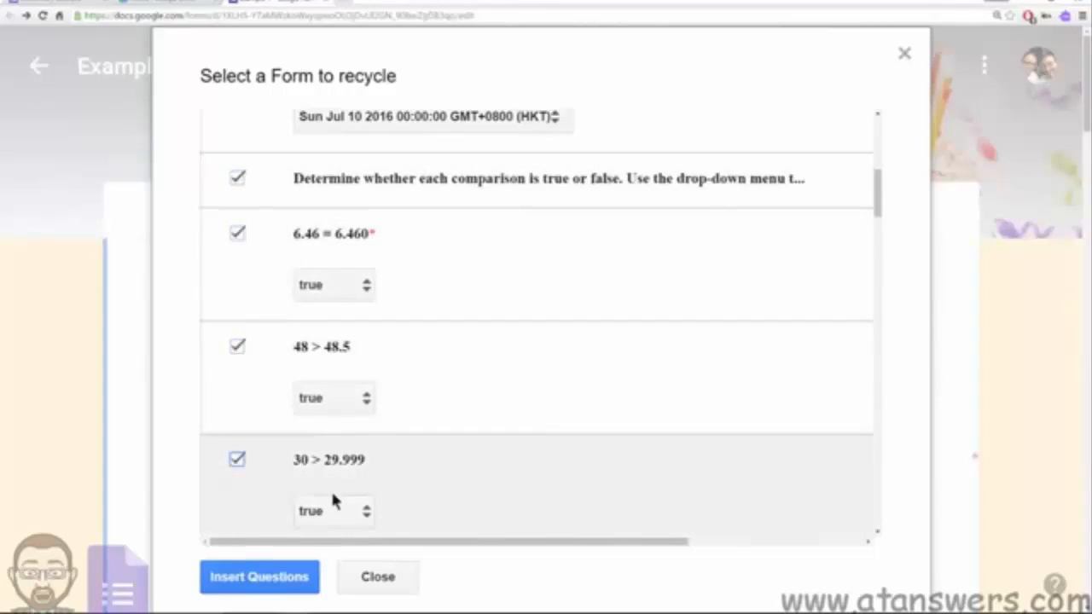
{"action": "left_click", "coordinate": [290, 580]}
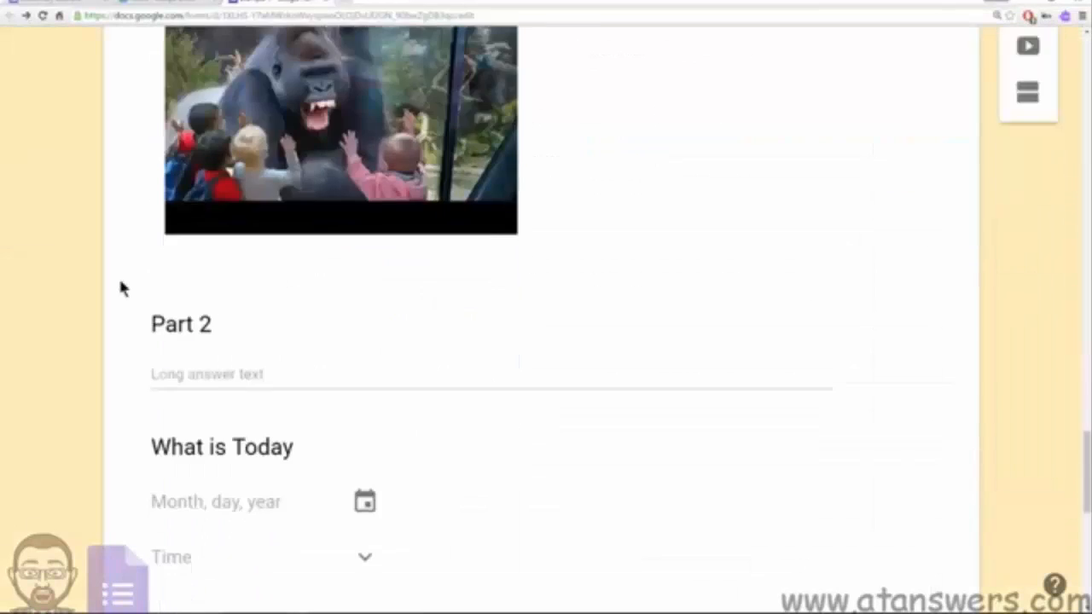
Step: Look over the recycled comparison questions at the end of the Example 1 form
{"action": "scroll", "coordinate": [120, 287], "scroll_direction": "up", "scroll_amount": 2}
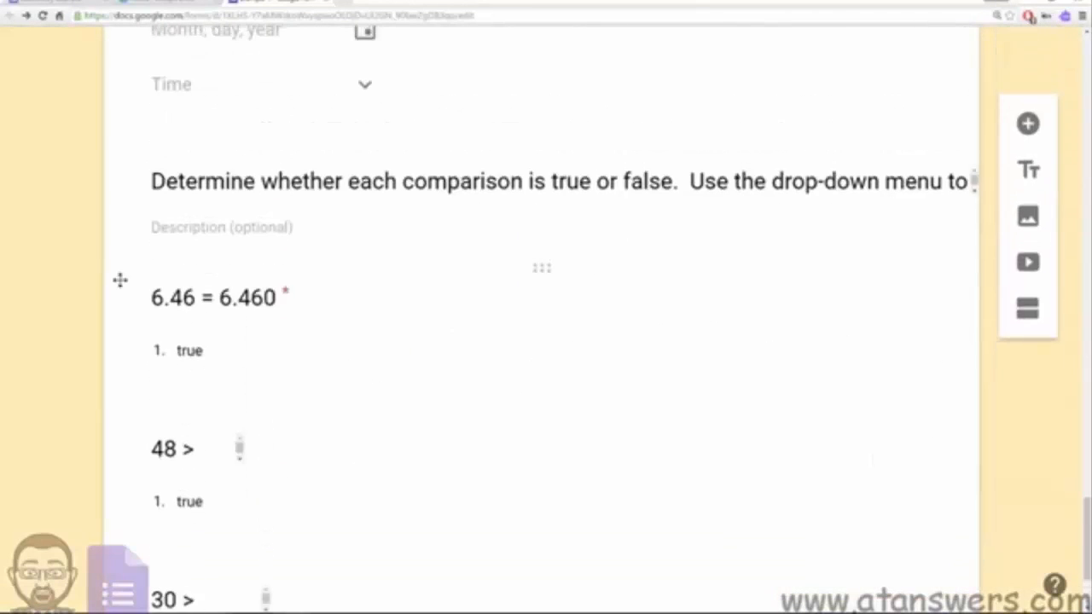
{"action": "left_click", "coordinate": [213, 358]}
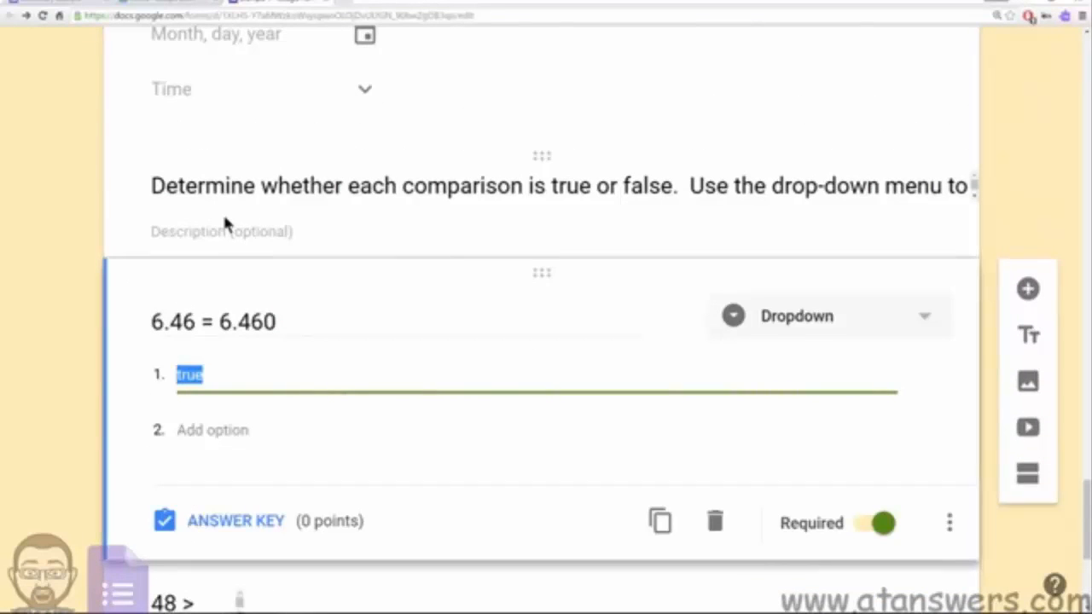
{"action": "scroll", "coordinate": [235, 298], "scroll_direction": "down", "scroll_amount": 4}
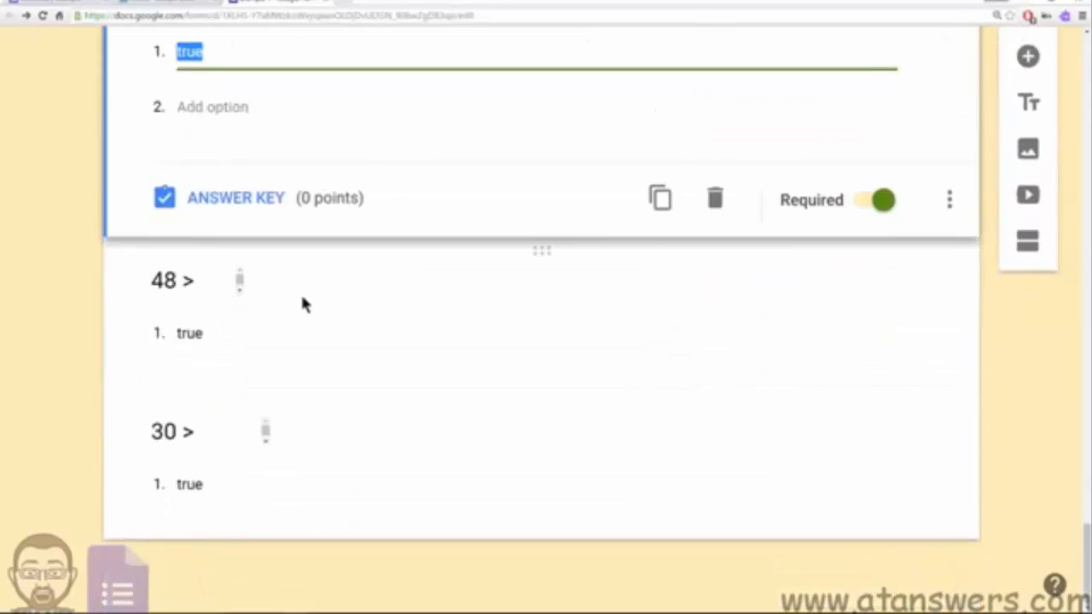
{"action": "left_click", "coordinate": [300, 307]}
Step: Set the answer key of the 30 > 29.999 question to 10 points with true as the correct answer
{"action": "left_click", "coordinate": [346, 435]}
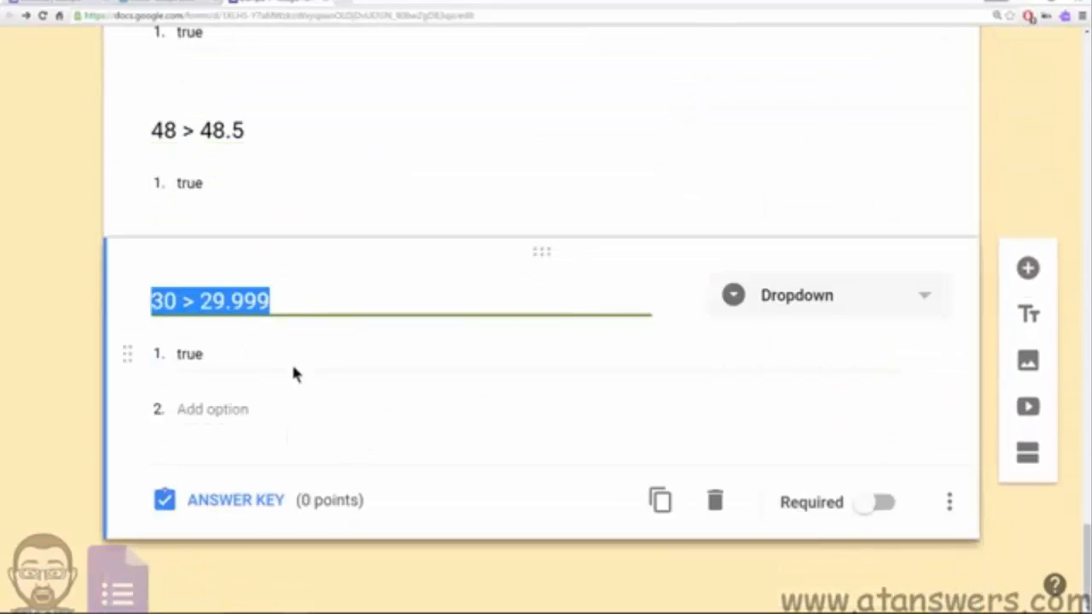
{"action": "left_click", "coordinate": [235, 501]}
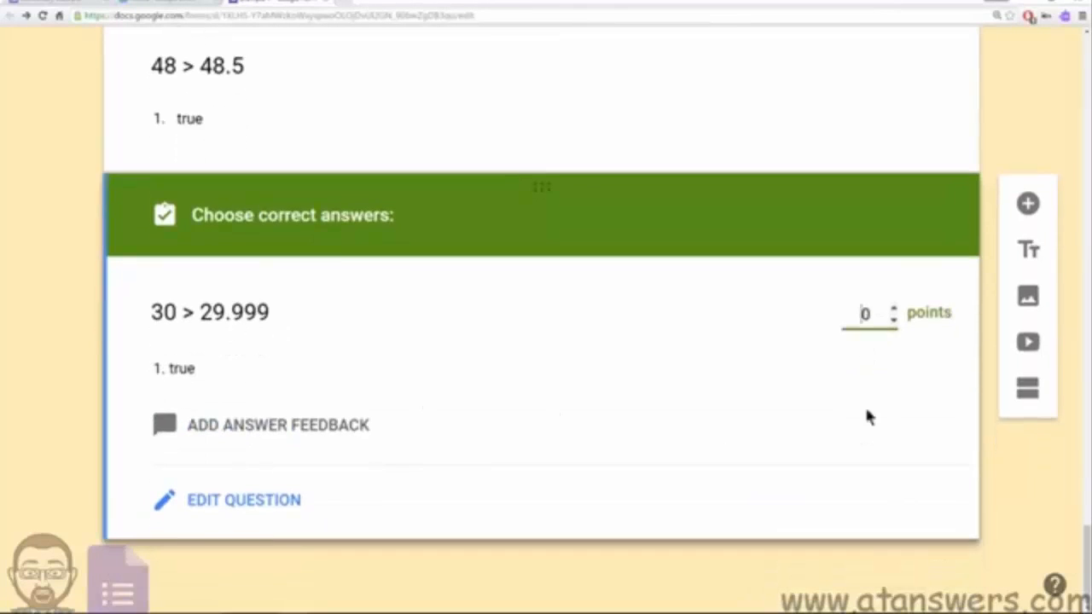
{"action": "type", "text": "1"}
{"action": "left_click", "coordinate": [199, 370]}
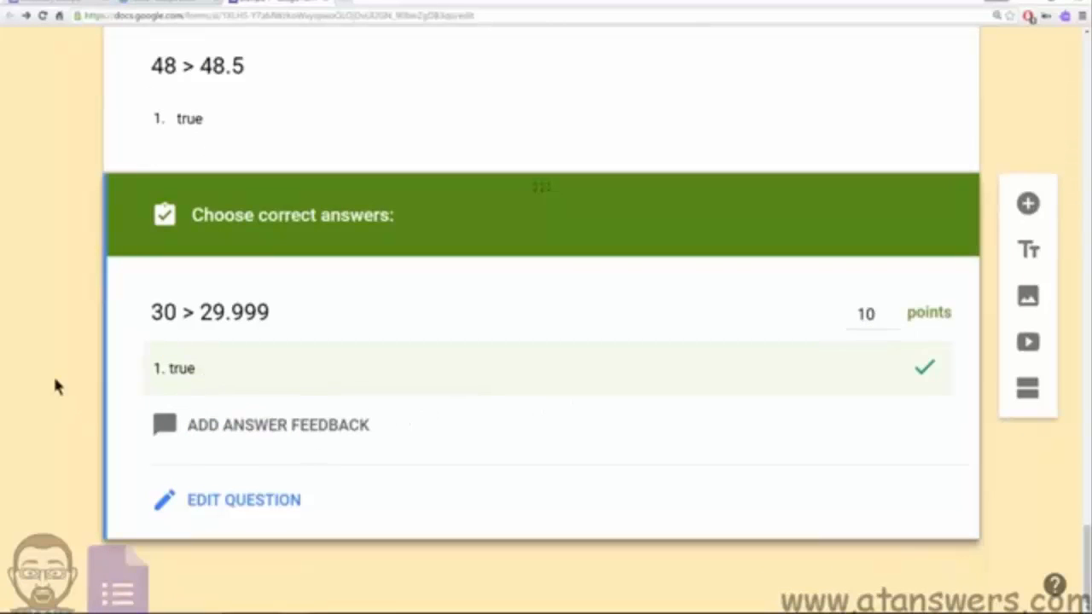
Step: Open the 6.46 = 6.460 question for editing and start adding a second dropdown option
{"action": "scroll", "coordinate": [59, 385], "scroll_direction": "up", "scroll_amount": 6}
{"action": "left_click", "coordinate": [214, 472]}
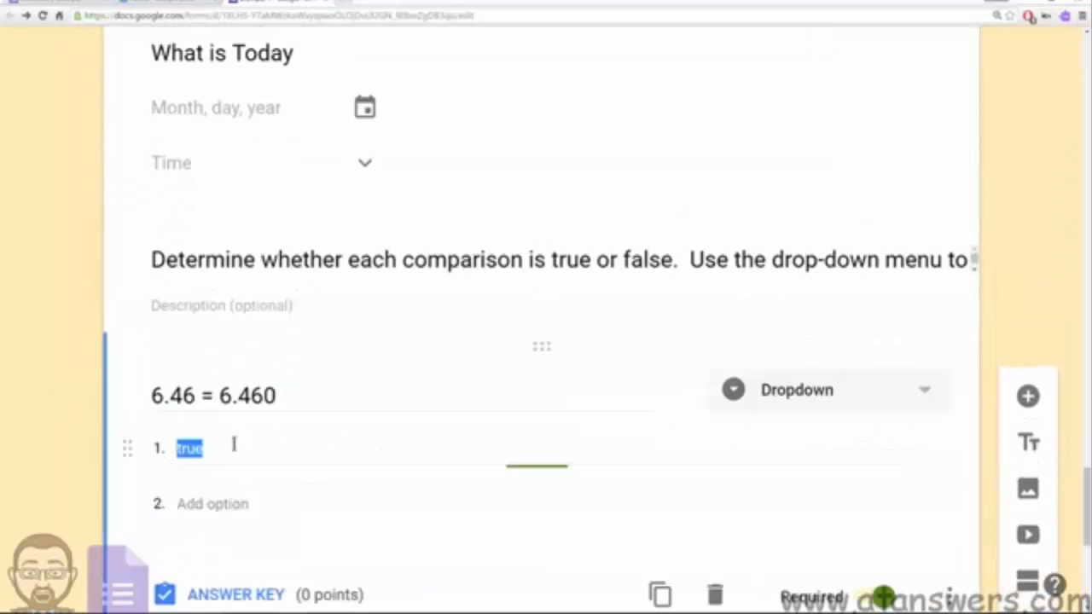
{"action": "left_click", "coordinate": [205, 504]}
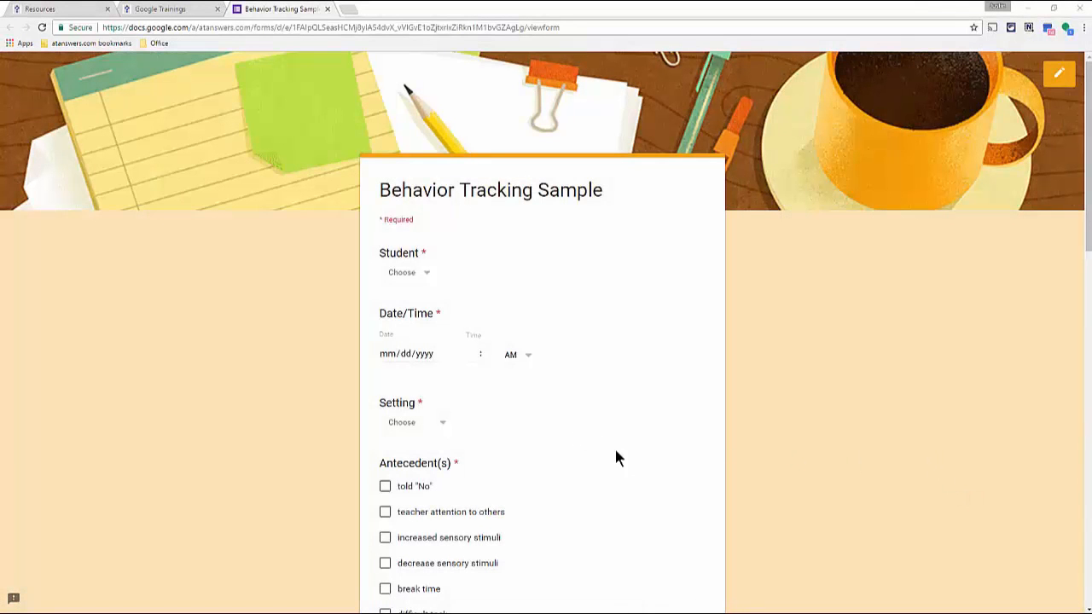
Step: Look through the Behavior Tracking Sample form from the Student field to the behavior-resolved question
{"action": "scroll", "coordinate": [324, 354], "scroll_direction": "down", "scroll_amount": 5}
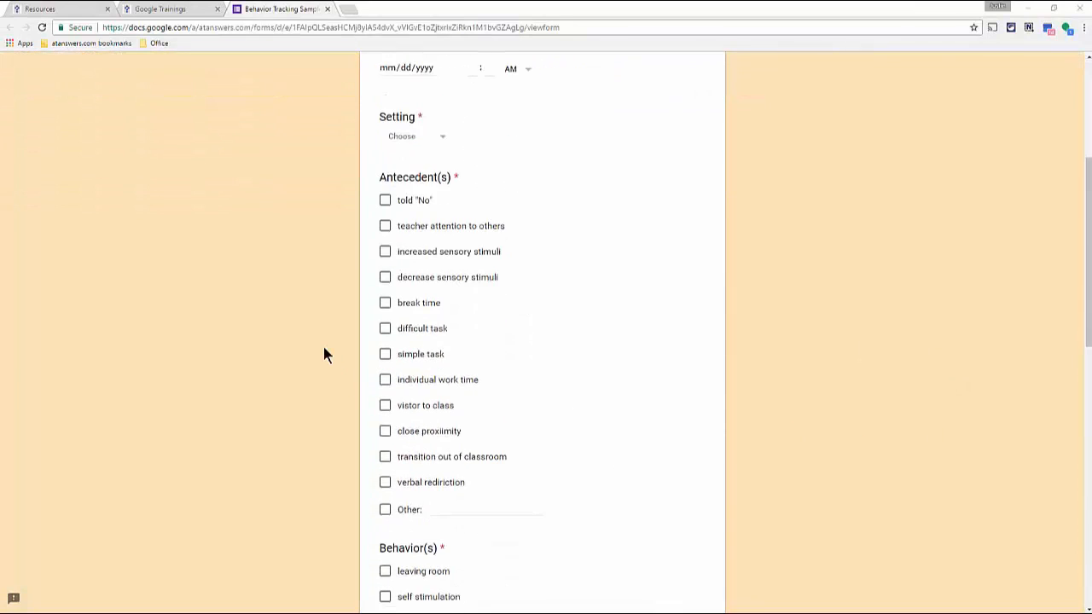
{"action": "scroll", "coordinate": [324, 354], "scroll_direction": "down", "scroll_amount": 7}
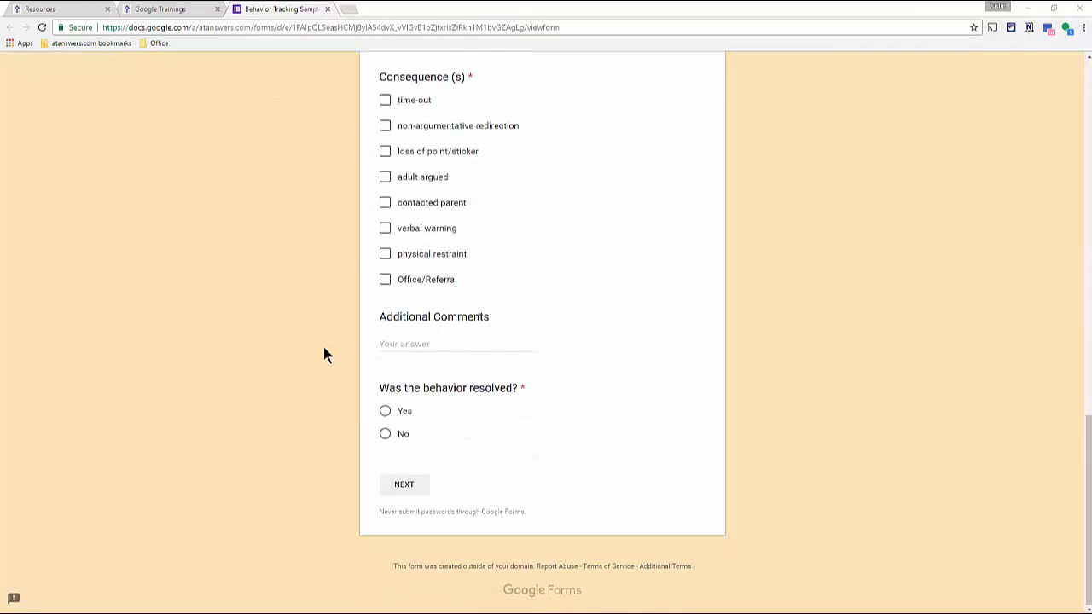
{"action": "scroll", "coordinate": [324, 354], "scroll_direction": "up", "scroll_amount": 12}
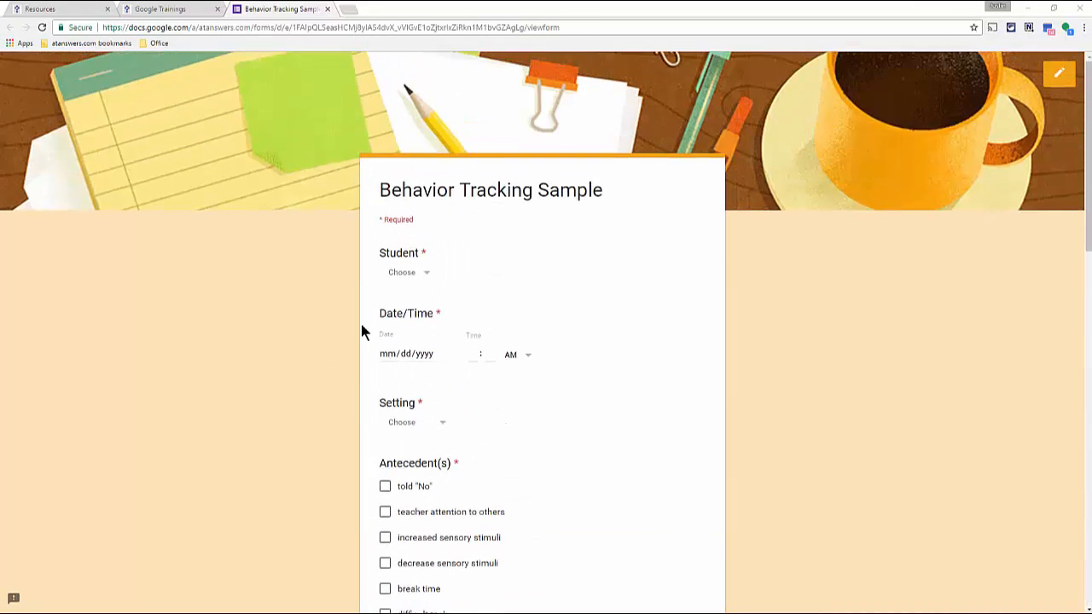
Step: Open the Behavior Tracking Sample form for editing and look through its response summary charts from Student to the behavior-resolved question
{"action": "left_click", "coordinate": [1051, 75]}
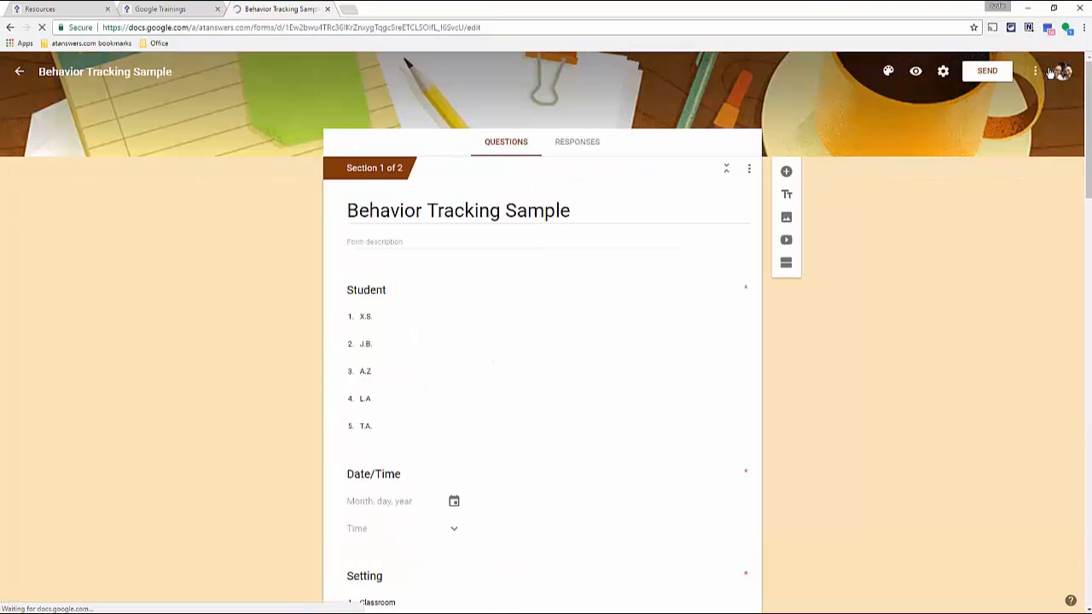
{"action": "left_click", "coordinate": [583, 142]}
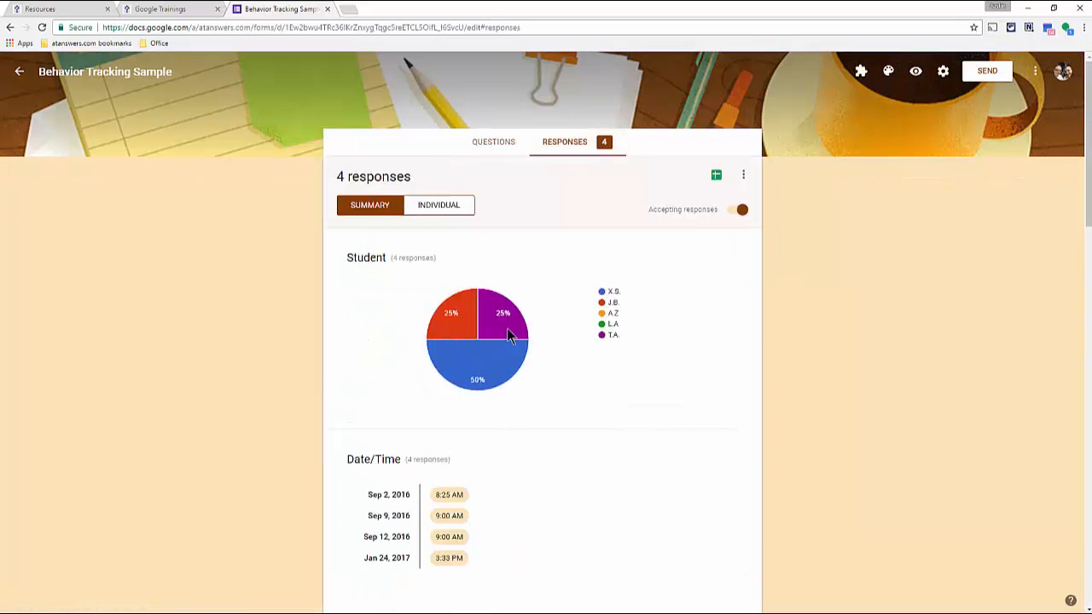
{"action": "mouse_move", "coordinate": [510, 324]}
{"action": "scroll", "coordinate": [348, 289], "scroll_direction": "down", "scroll_amount": 5}
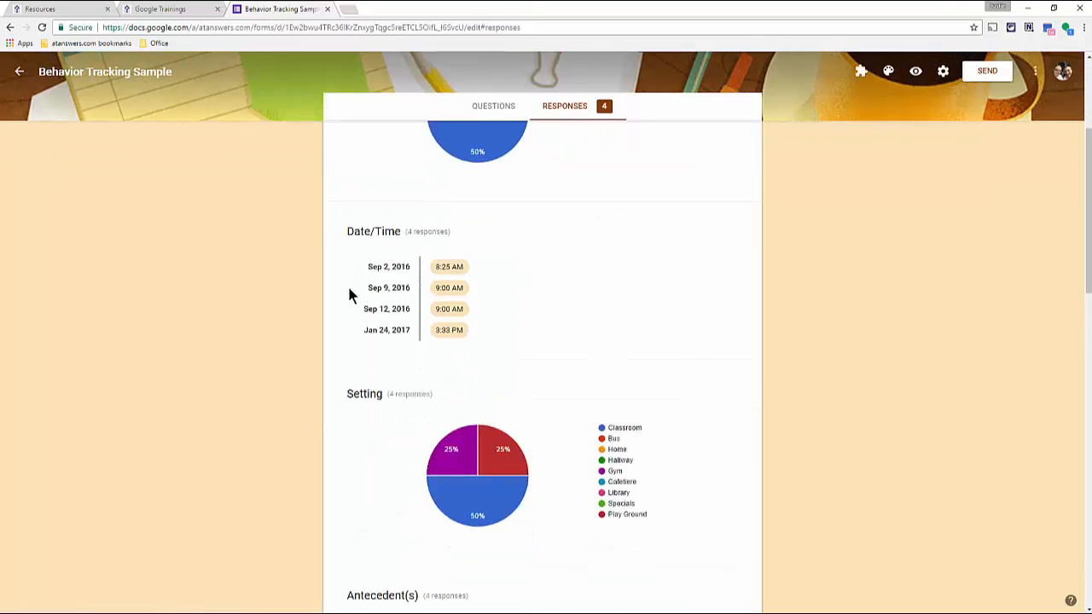
{"action": "mouse_move", "coordinate": [446, 279]}
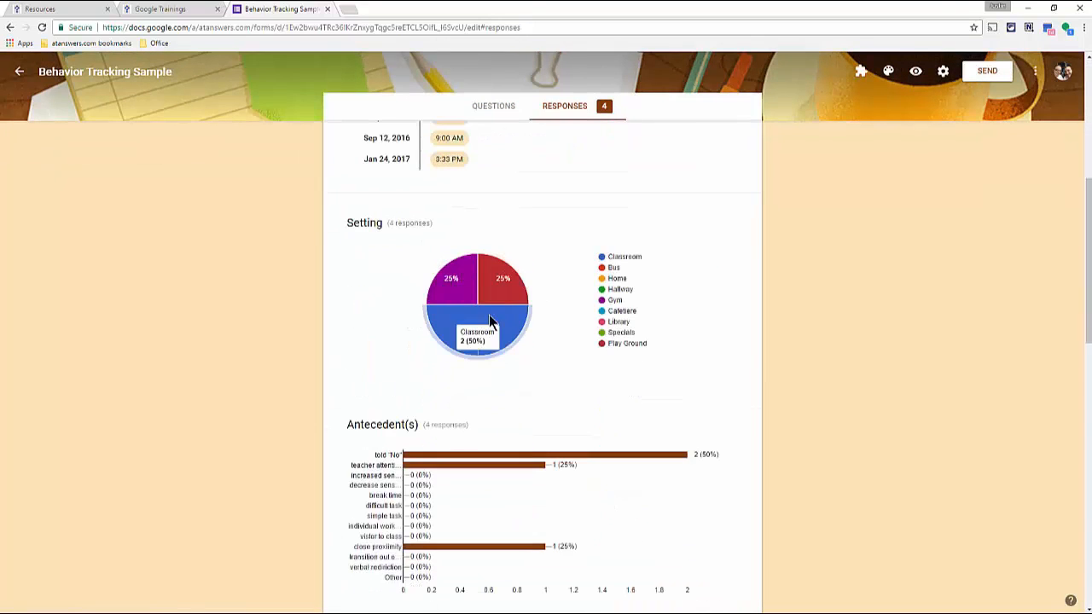
{"action": "scroll", "coordinate": [361, 275], "scroll_direction": "down", "scroll_amount": 6}
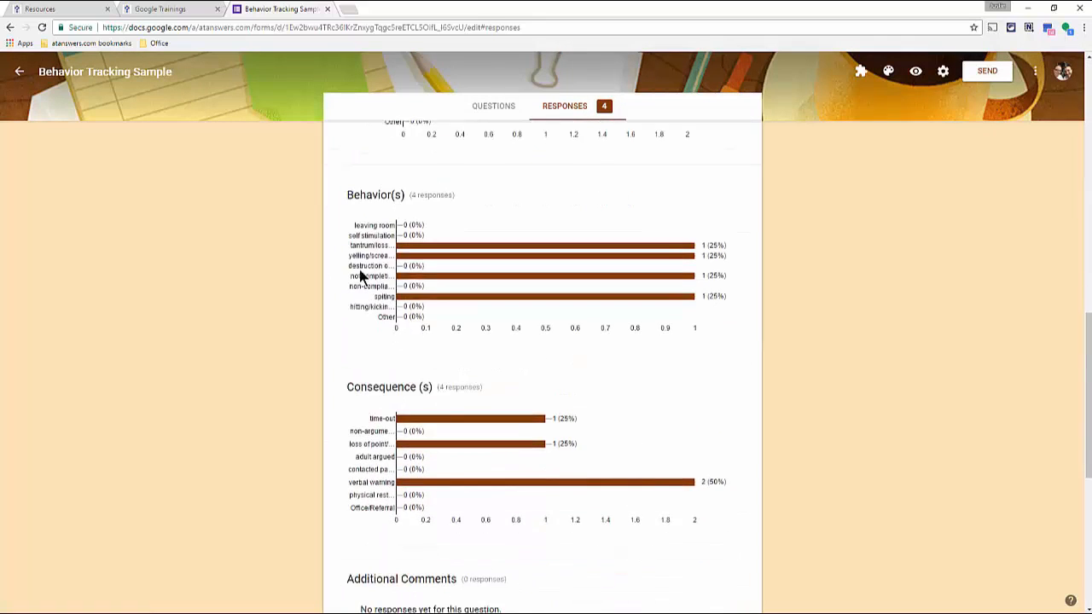
{"action": "scroll", "coordinate": [360, 275], "scroll_direction": "down", "scroll_amount": 5}
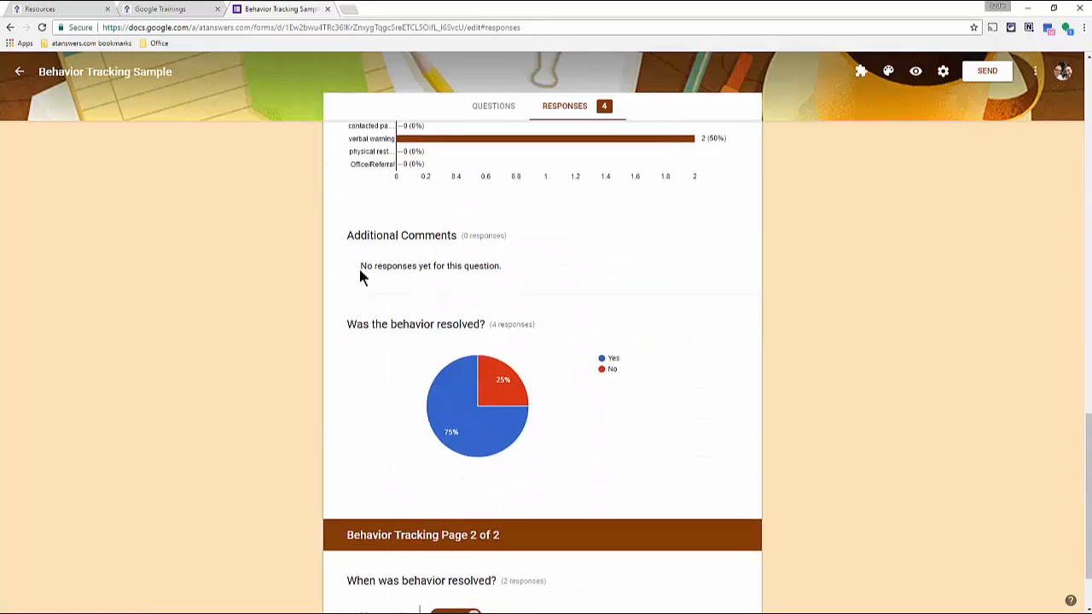
{"action": "scroll", "coordinate": [371, 273], "scroll_direction": "up", "scroll_amount": 12}
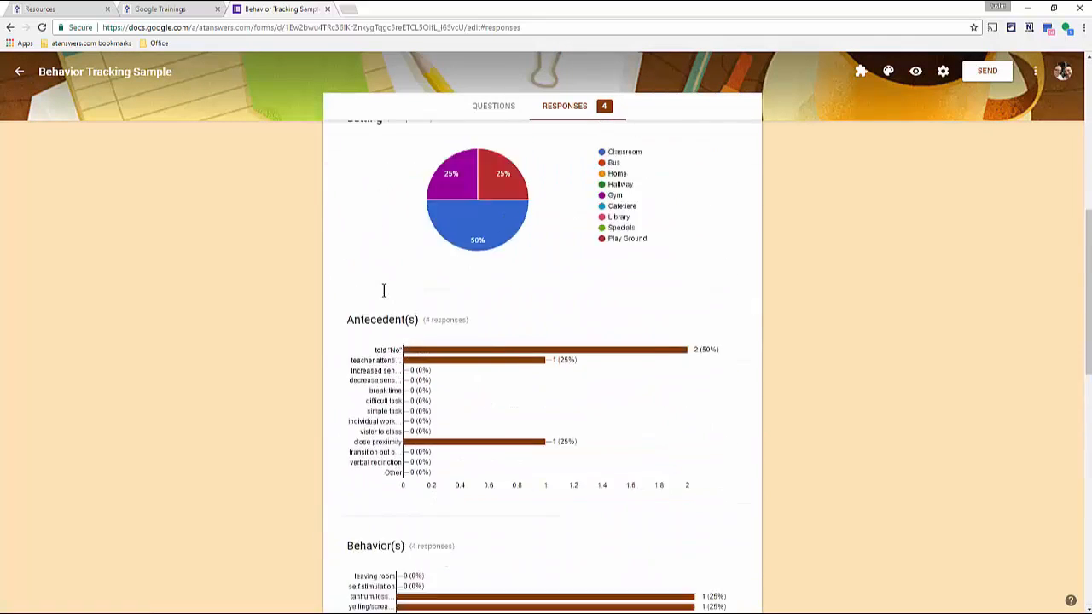
{"action": "scroll", "coordinate": [385, 296], "scroll_direction": "up", "scroll_amount": 3}
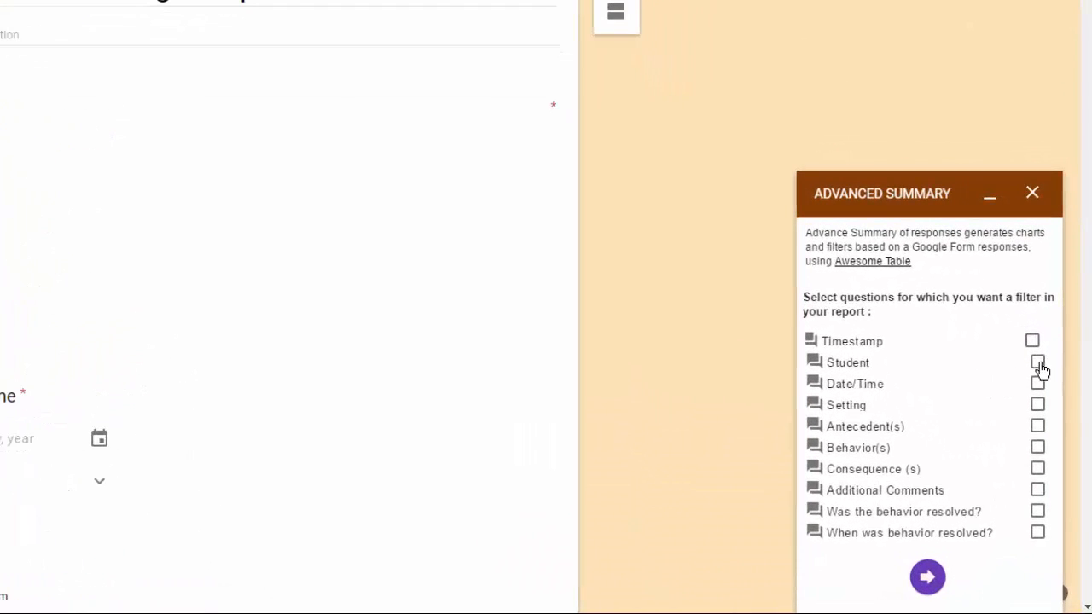
Step: Generate and open an Advanced Summary report with filters for Student, Setting, Antecedent(s), Behavior(s) and Consequence (s)
{"action": "left_click", "coordinate": [1038, 364]}
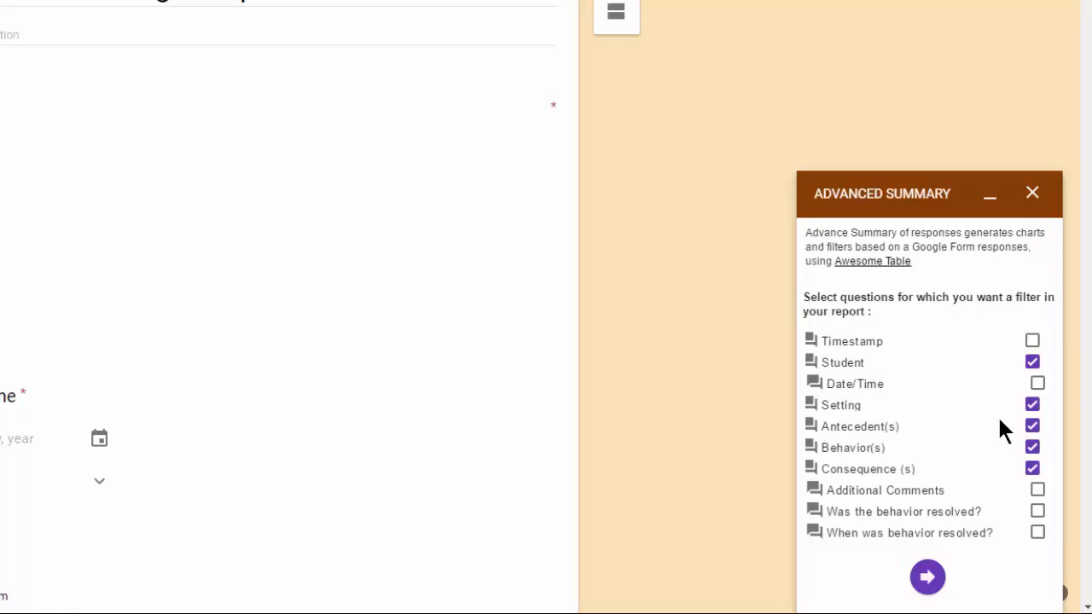
{"action": "left_click", "coordinate": [932, 585]}
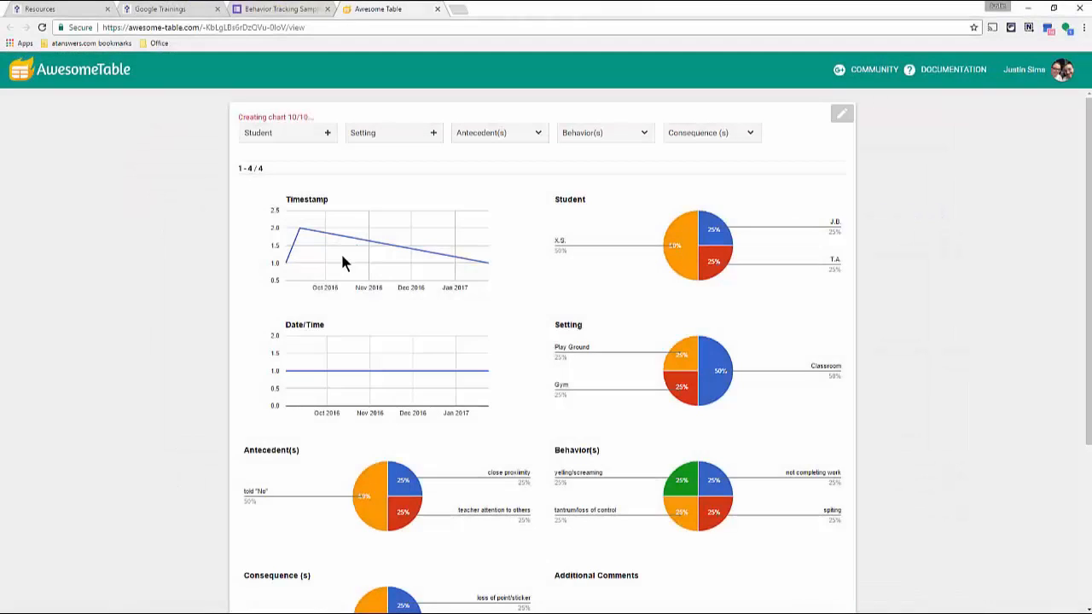
{"action": "scroll", "coordinate": [294, 290], "scroll_direction": "down", "scroll_amount": 3}
{"action": "scroll", "coordinate": [293, 293], "scroll_direction": "up", "scroll_amount": 3}
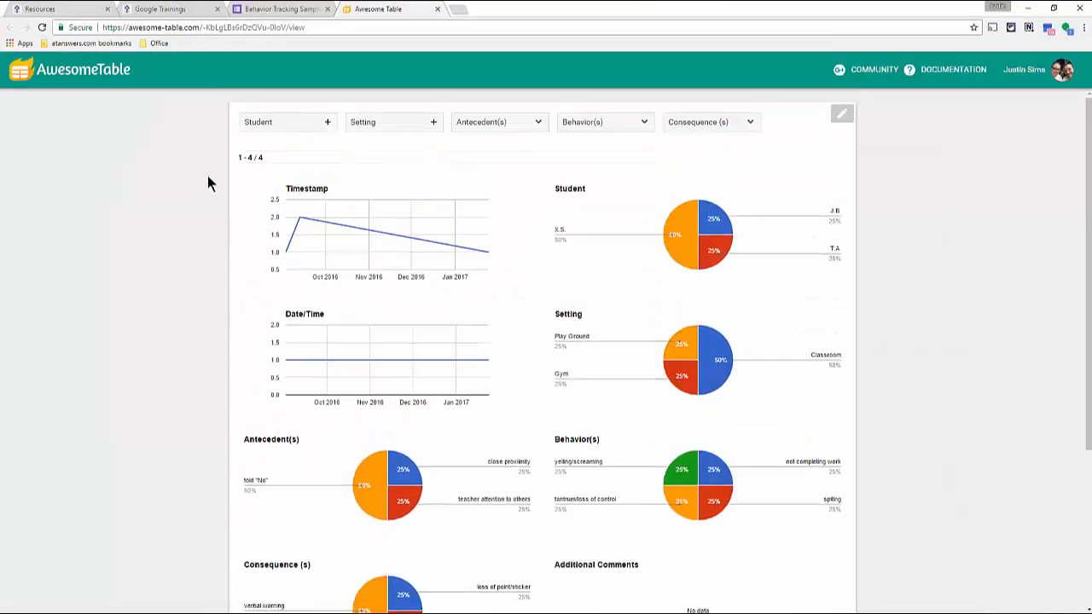
Step: Filter the report by student J.B., clear that filter, and filter it by student X.S
{"action": "left_click", "coordinate": [324, 128]}
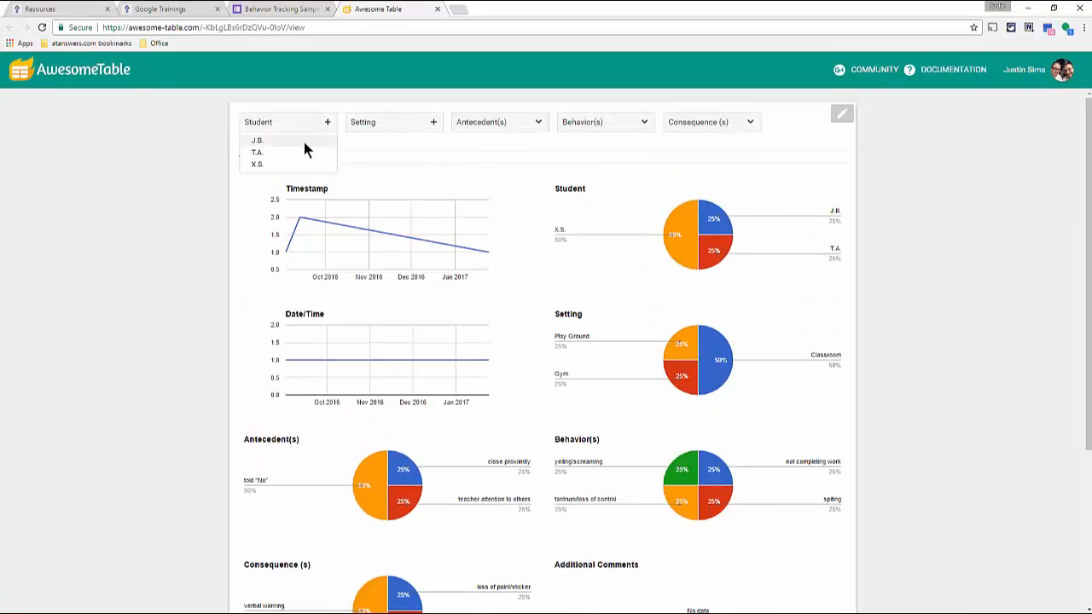
{"action": "left_click", "coordinate": [304, 142]}
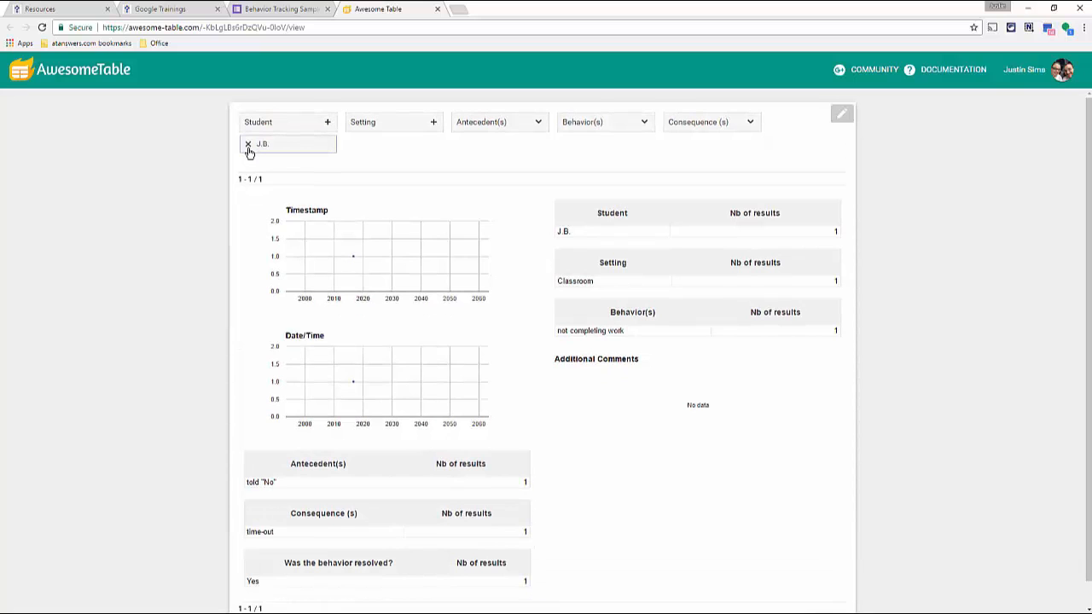
{"action": "left_click", "coordinate": [249, 146]}
{"action": "left_click", "coordinate": [319, 129]}
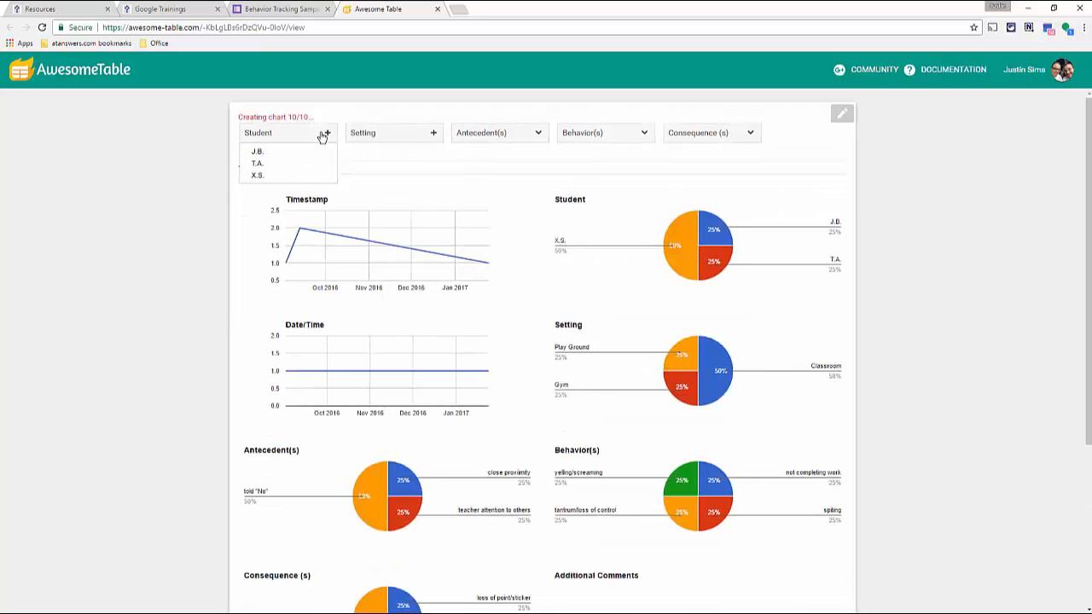
{"action": "left_click", "coordinate": [293, 181]}
{"action": "left_click", "coordinate": [279, 128]}
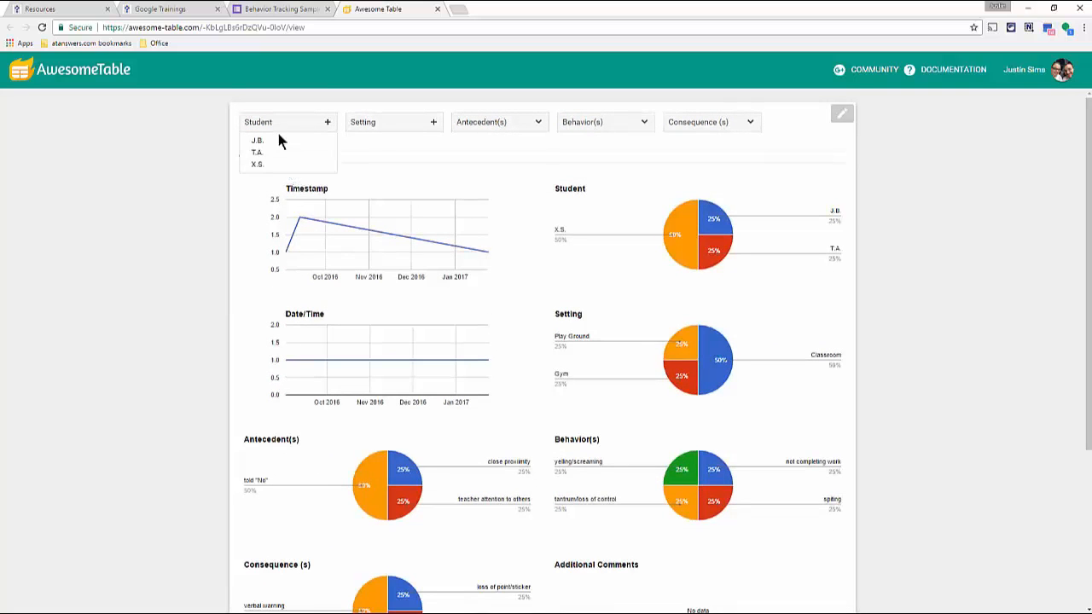
{"action": "left_click", "coordinate": [312, 161]}
{"action": "scroll", "coordinate": [412, 319], "scroll_direction": "down", "scroll_amount": 5}
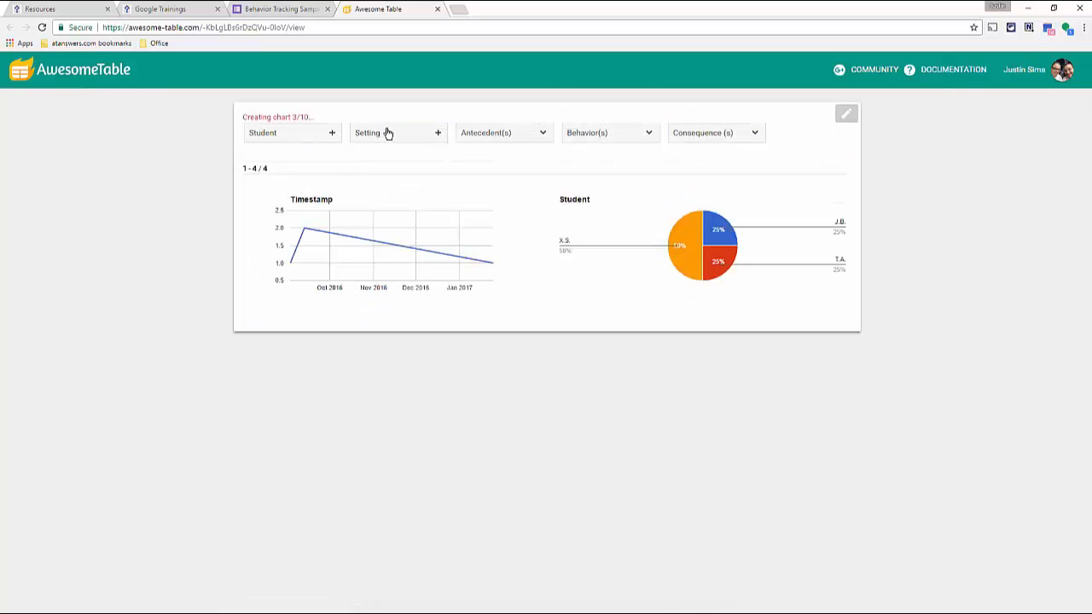
Step: Filter the report by the Classroom setting and the told "No" antecedent, and clear both filters
{"action": "left_click", "coordinate": [385, 134]}
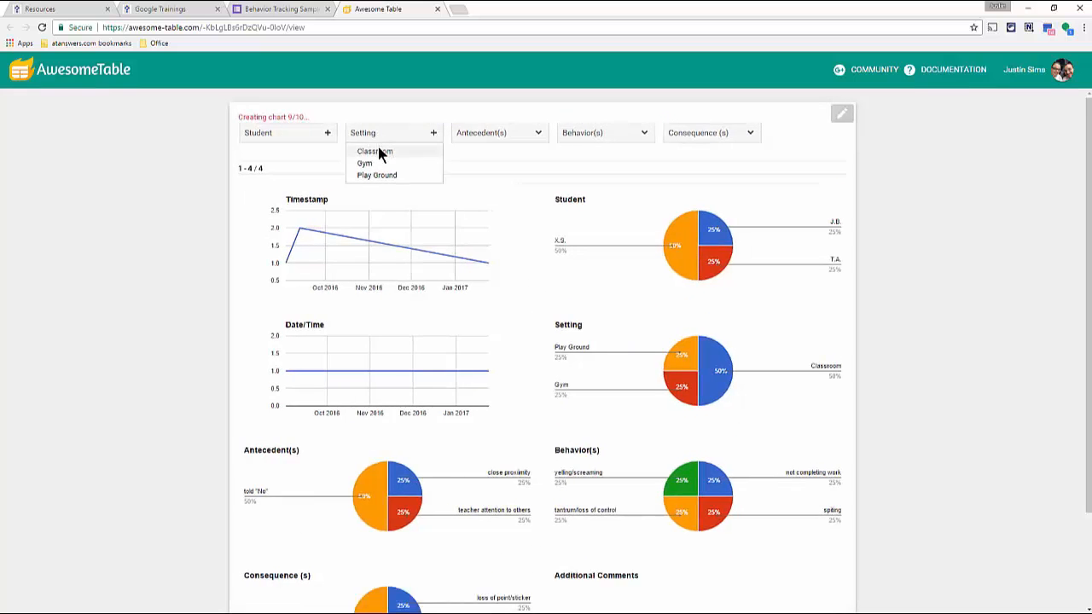
{"action": "left_click", "coordinate": [376, 151]}
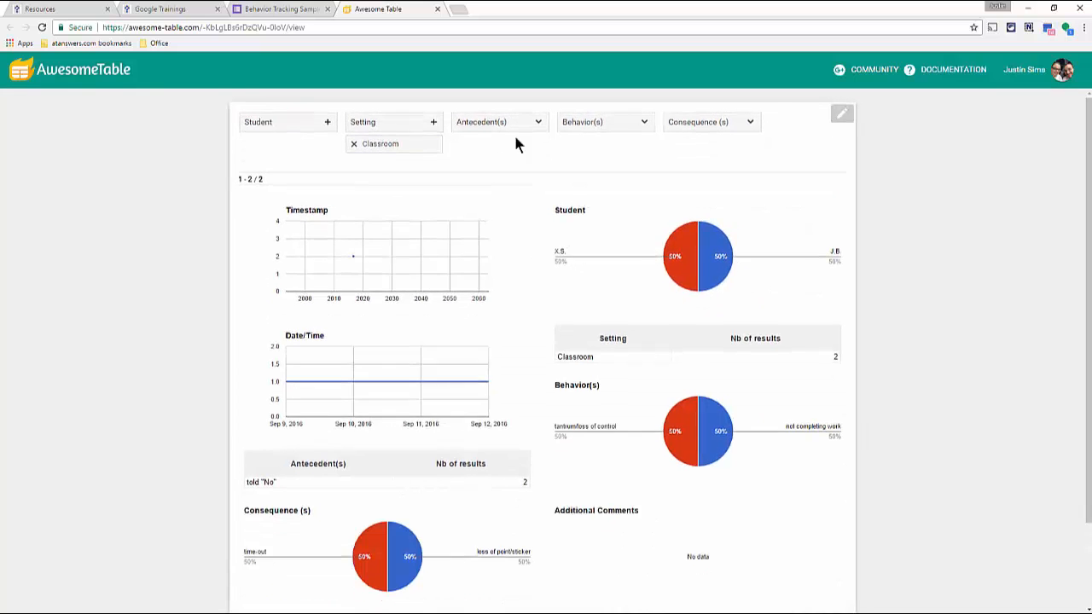
{"action": "left_click", "coordinate": [497, 124]}
{"action": "left_click", "coordinate": [495, 164]}
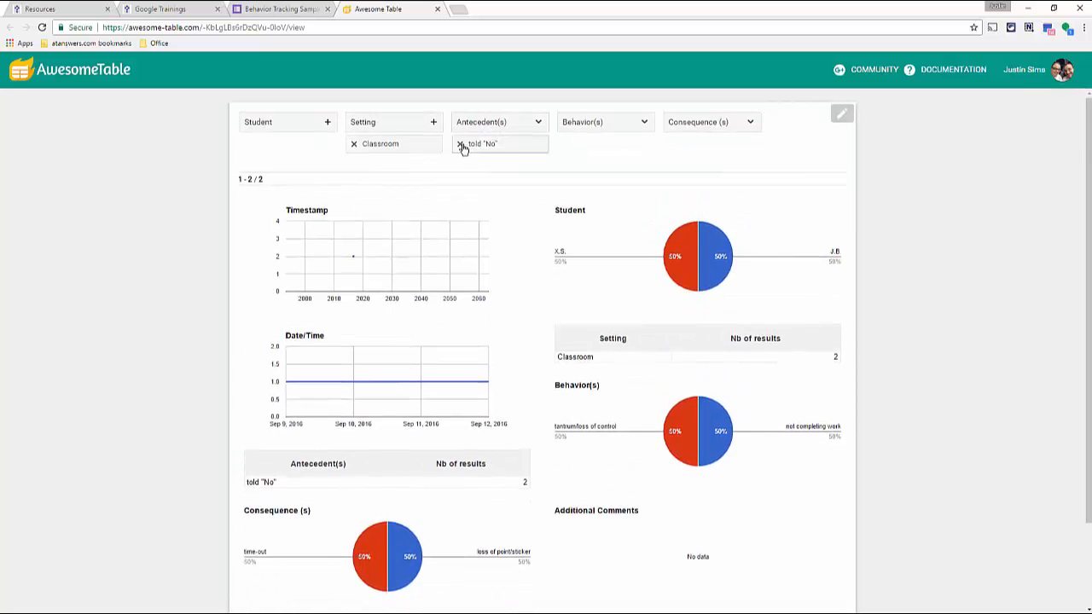
{"action": "left_click", "coordinate": [460, 144]}
{"action": "left_click", "coordinate": [355, 155]}
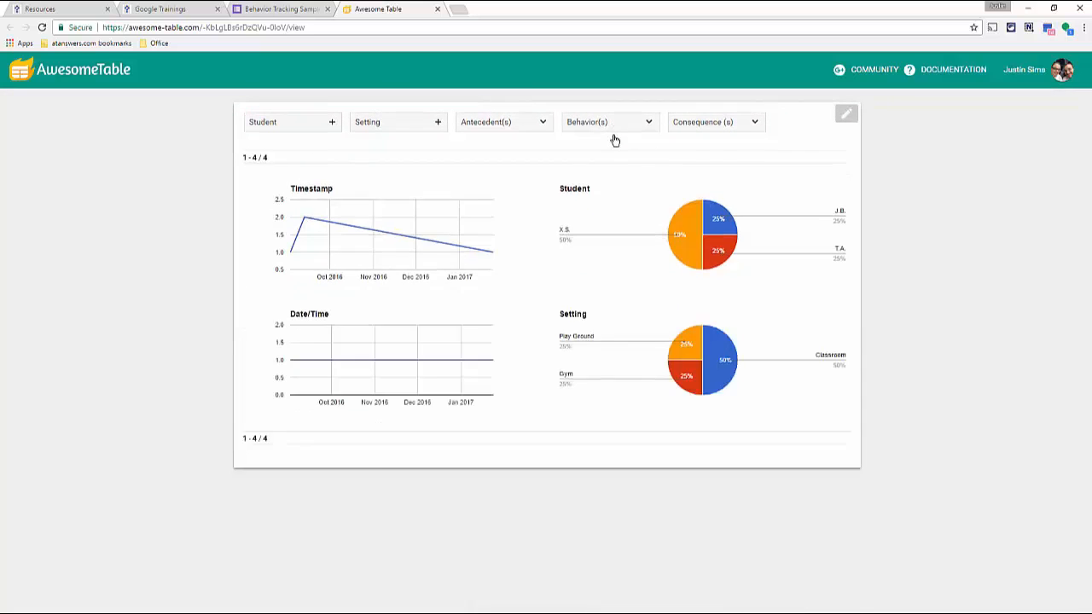
Step: Filter the report by the spiting behavior and by one other behavior in turn, clearing each filter
{"action": "left_click", "coordinate": [612, 134]}
{"action": "left_click", "coordinate": [613, 161]}
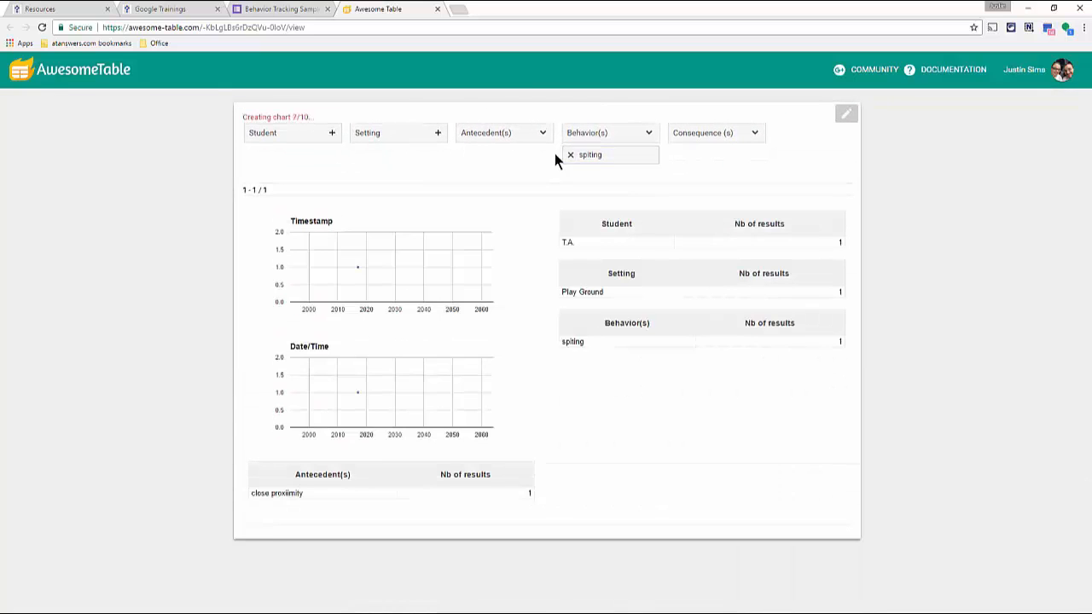
{"action": "left_click", "coordinate": [570, 155]}
{"action": "left_click", "coordinate": [580, 134]}
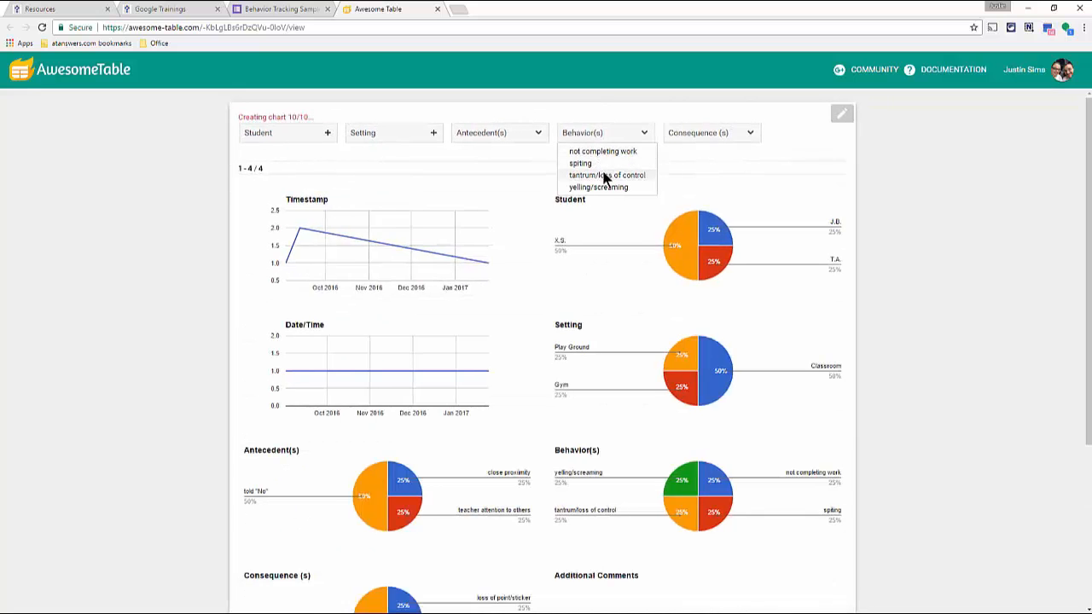
{"action": "left_click", "coordinate": [602, 186]}
{"action": "left_click", "coordinate": [568, 157]}
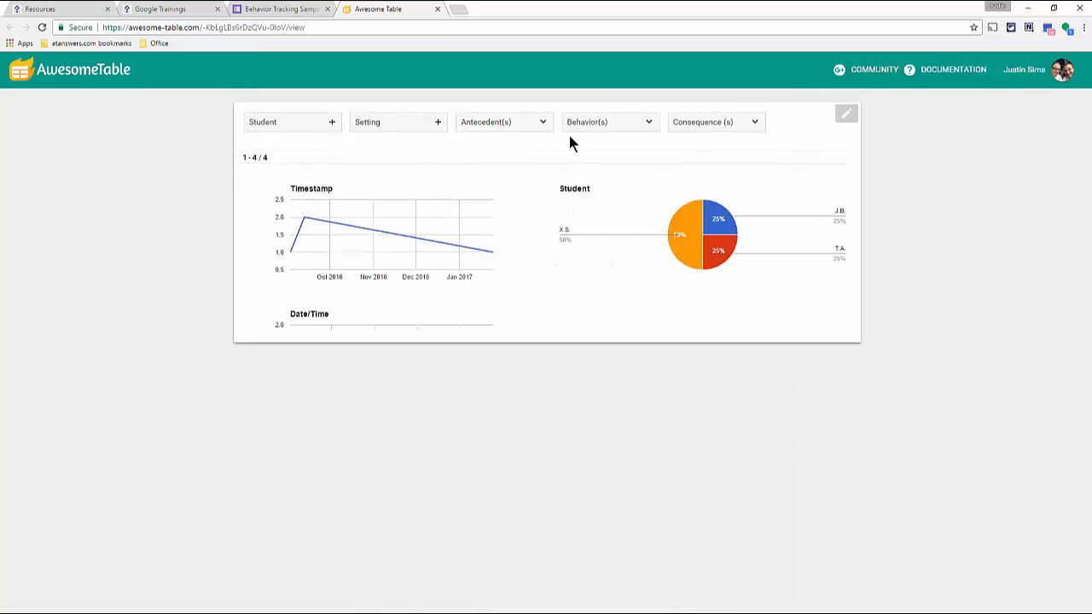
{"action": "left_click", "coordinate": [573, 135]}
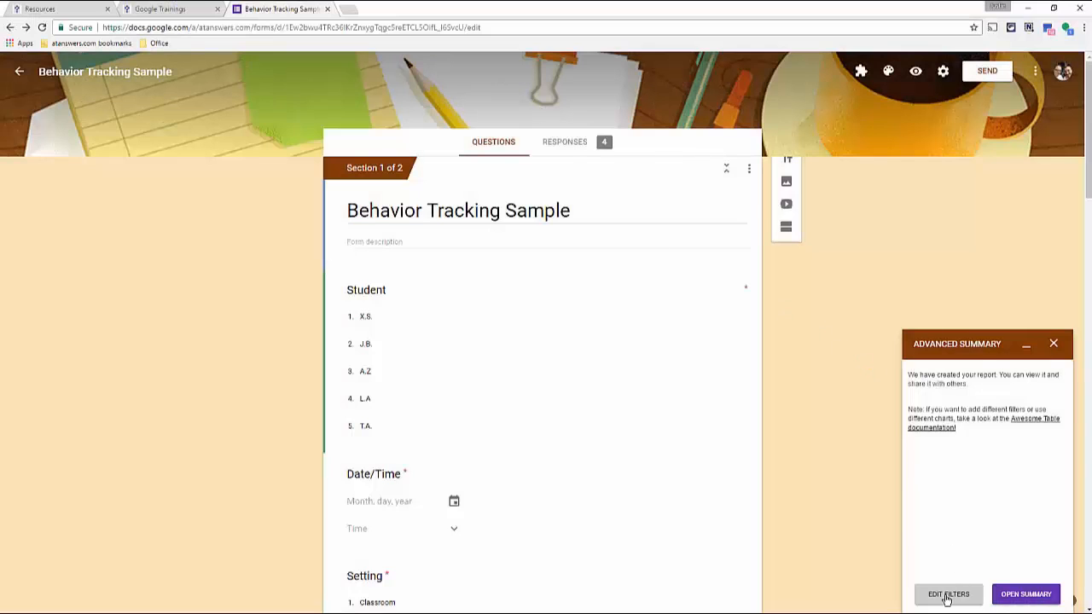
Step: Edit the Advanced Summary filters to use only Timestamp, removing the five question filters, and reopen the updated report
{"action": "left_click", "coordinate": [947, 595]}
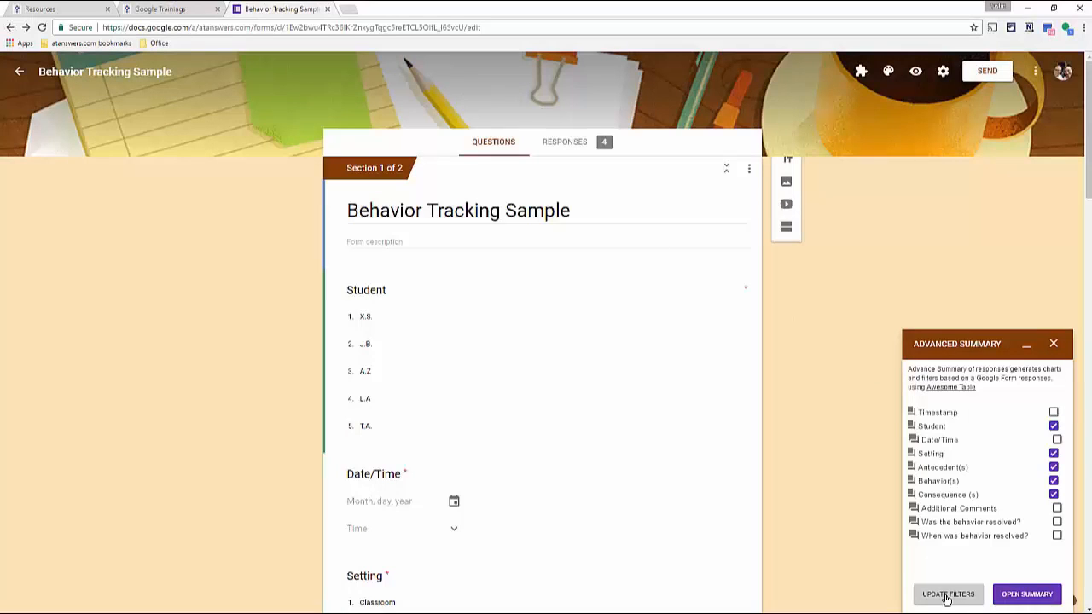
{"action": "left_click", "coordinate": [1054, 425]}
{"action": "left_click", "coordinate": [1054, 453]}
{"action": "left_click", "coordinate": [1053, 467]}
{"action": "left_click", "coordinate": [1054, 483]}
{"action": "left_click", "coordinate": [1053, 495]}
{"action": "left_click", "coordinate": [963, 605]}
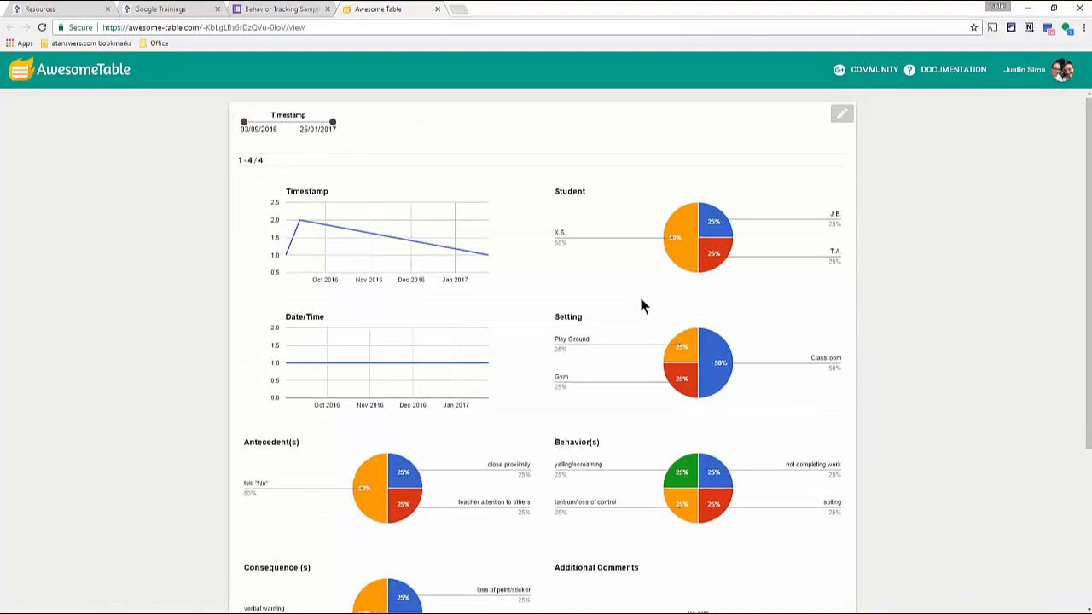
Step: Look over the updated report's charts and narrow its Timestamp range from the start date
{"action": "scroll", "coordinate": [424, 117], "scroll_direction": "down", "scroll_amount": 3}
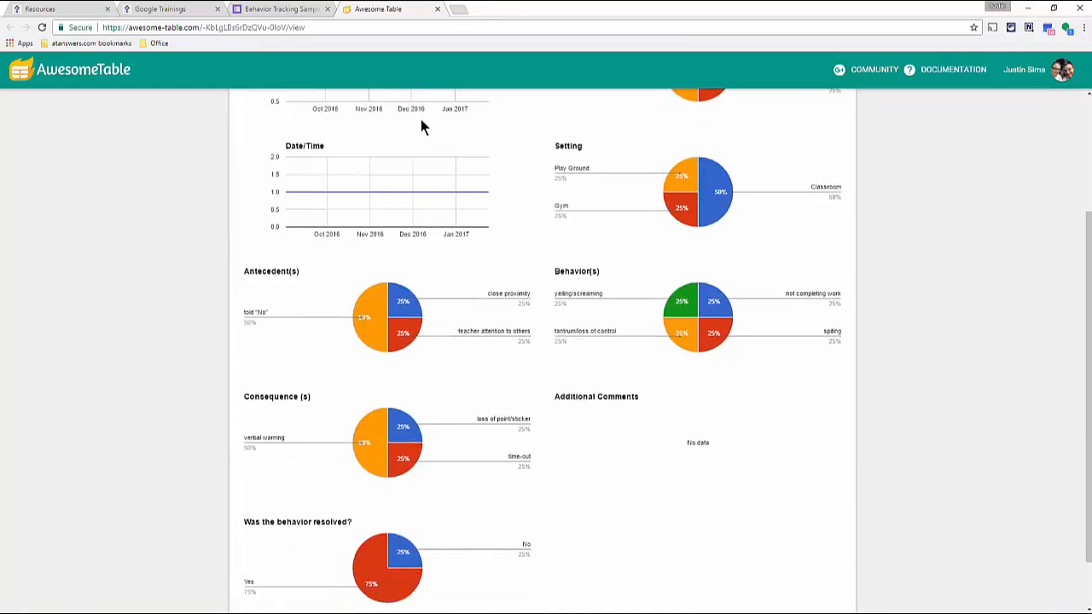
{"action": "scroll", "coordinate": [384, 156], "scroll_direction": "up", "scroll_amount": 3}
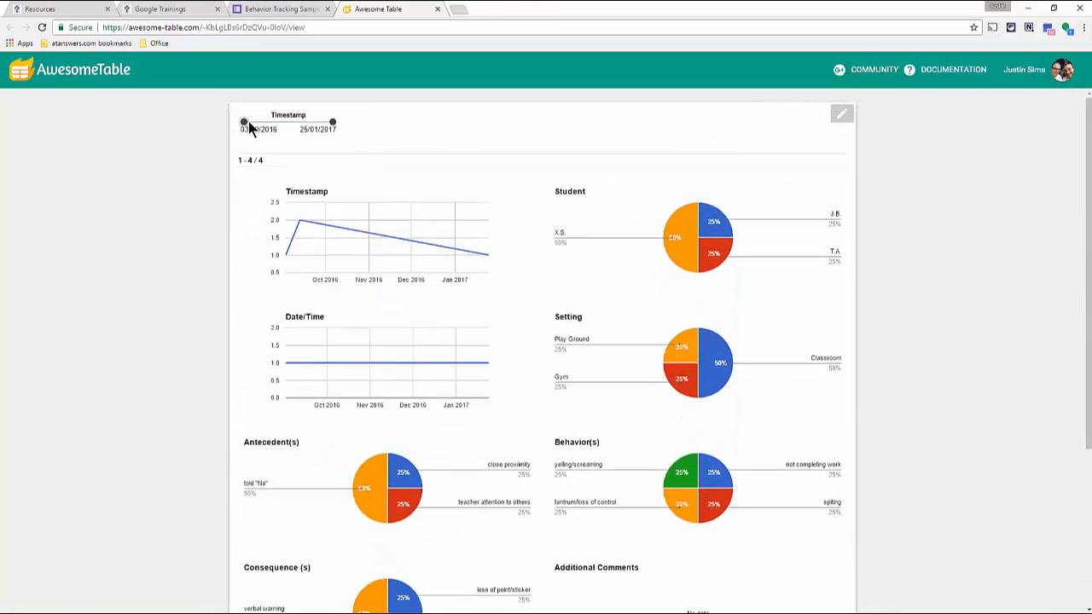
{"action": "left_click_drag", "start_coordinate": [244, 122], "coordinate": [258, 123]}
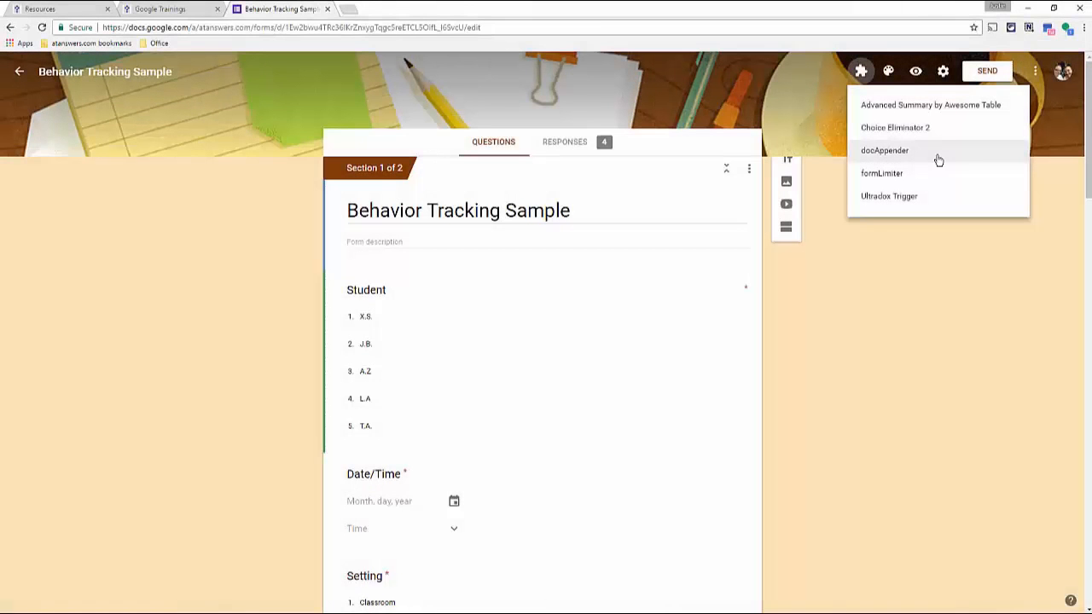
Step: Open docAppender for the Behavior Tracking Sample form and choose an existing Drive folder as the target Doc folder
{"action": "left_click", "coordinate": [930, 155]}
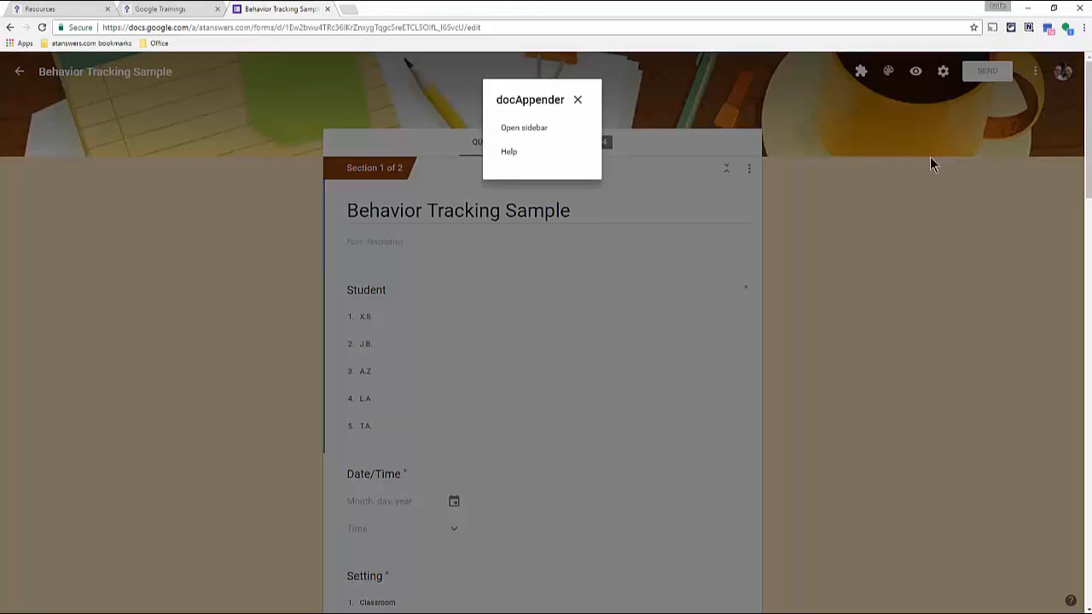
{"action": "left_click", "coordinate": [511, 128]}
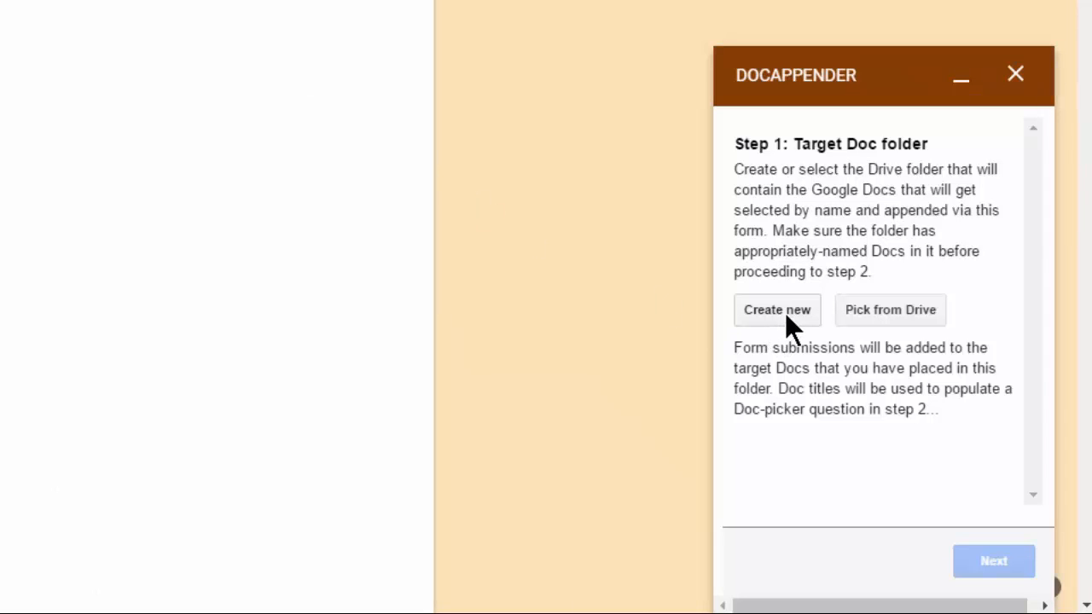
{"action": "left_click", "coordinate": [864, 317]}
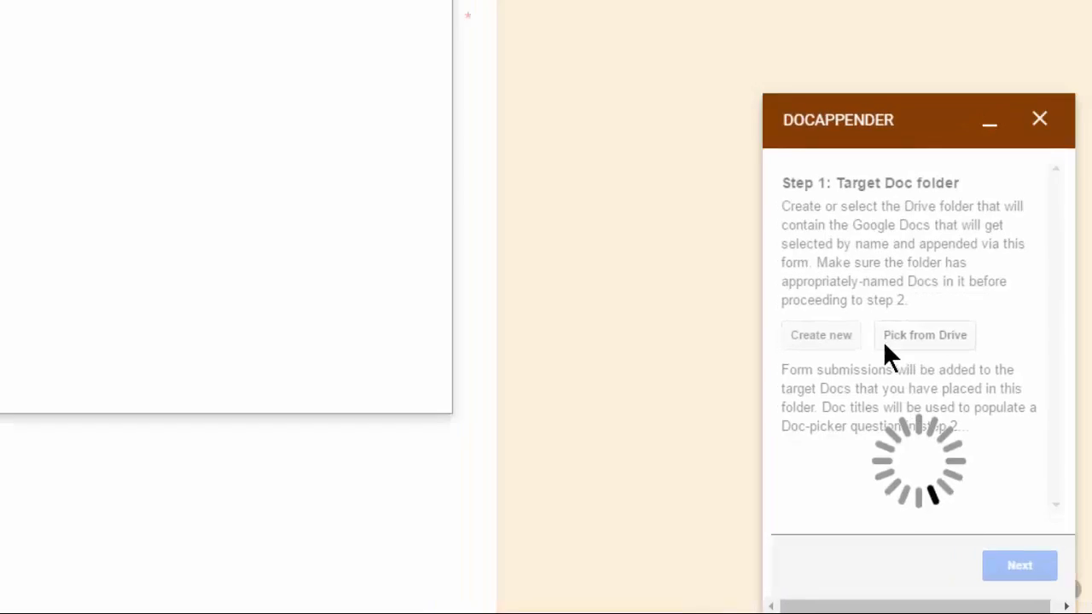
{"action": "scroll", "coordinate": [367, 247], "scroll_direction": "up", "scroll_amount": 5}
{"action": "scroll", "coordinate": [374, 242], "scroll_direction": "down", "scroll_amount": 5}
{"action": "scroll", "coordinate": [375, 242], "scroll_direction": "up", "scroll_amount": 2}
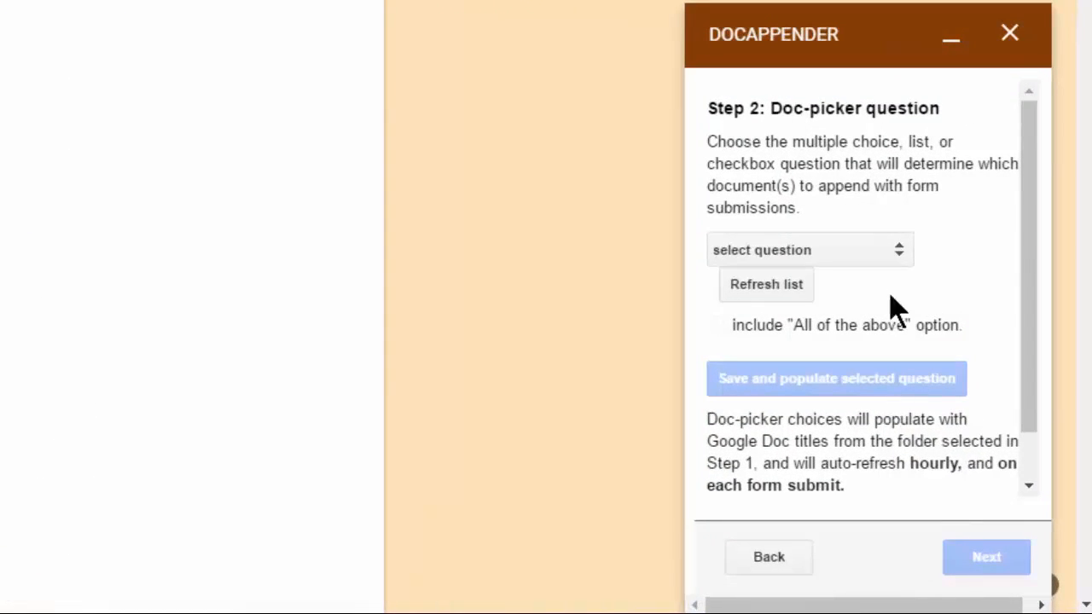
Step: Set Student as the Doc-picker question and populate its choices with the Doc titles from the target folder
{"action": "left_click", "coordinate": [895, 252]}
{"action": "left_click", "coordinate": [895, 252]}
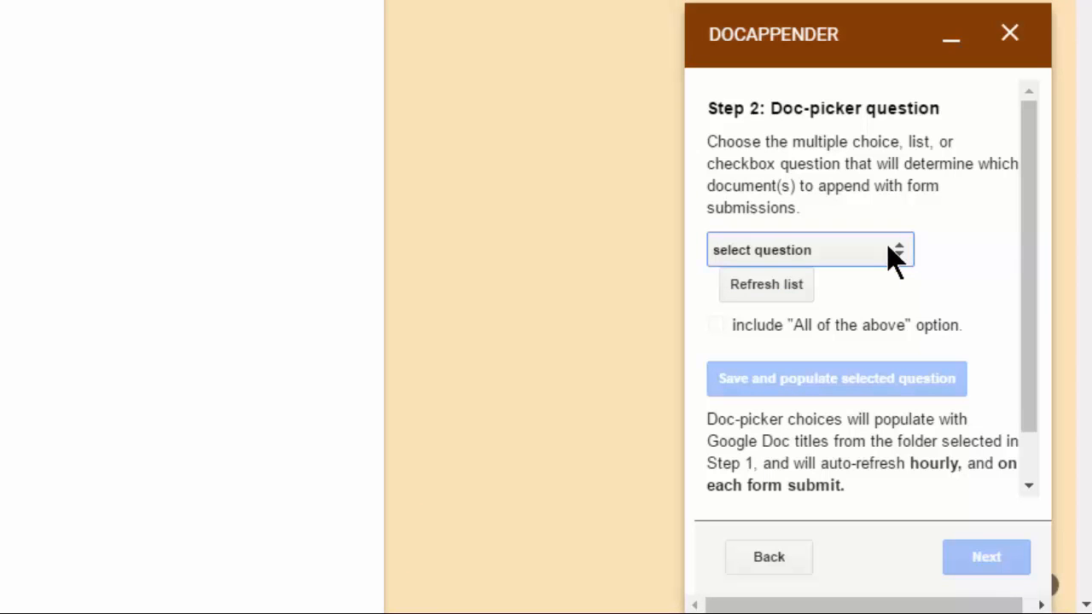
{"action": "left_click", "coordinate": [841, 379]}
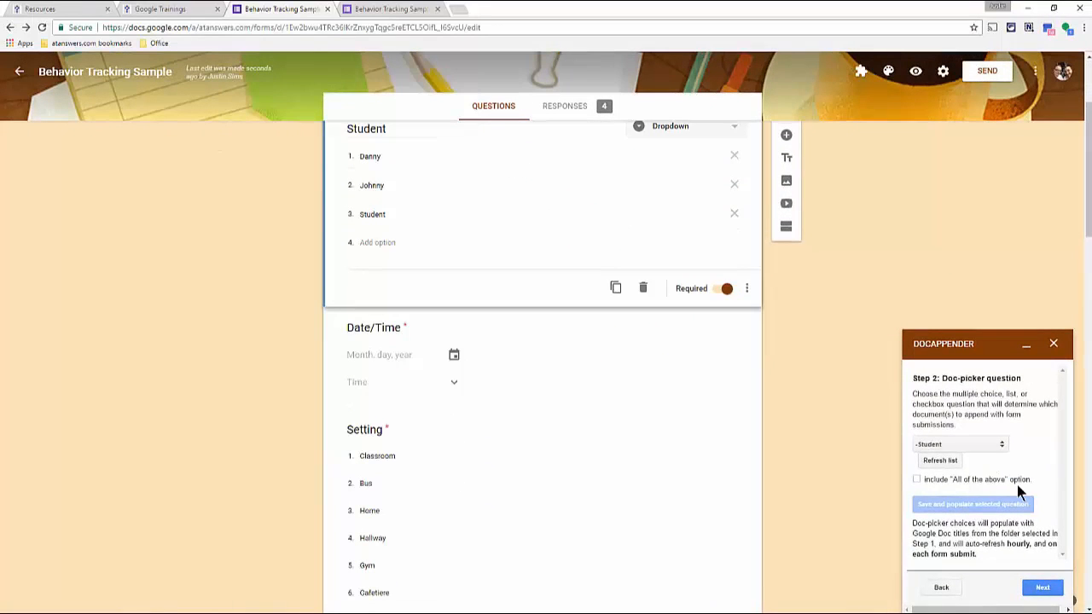
Step: Compare the Student dropdown choices with the Doc titles in the Drive test folder
{"action": "left_click", "coordinate": [985, 443]}
{"action": "left_click", "coordinate": [987, 445]}
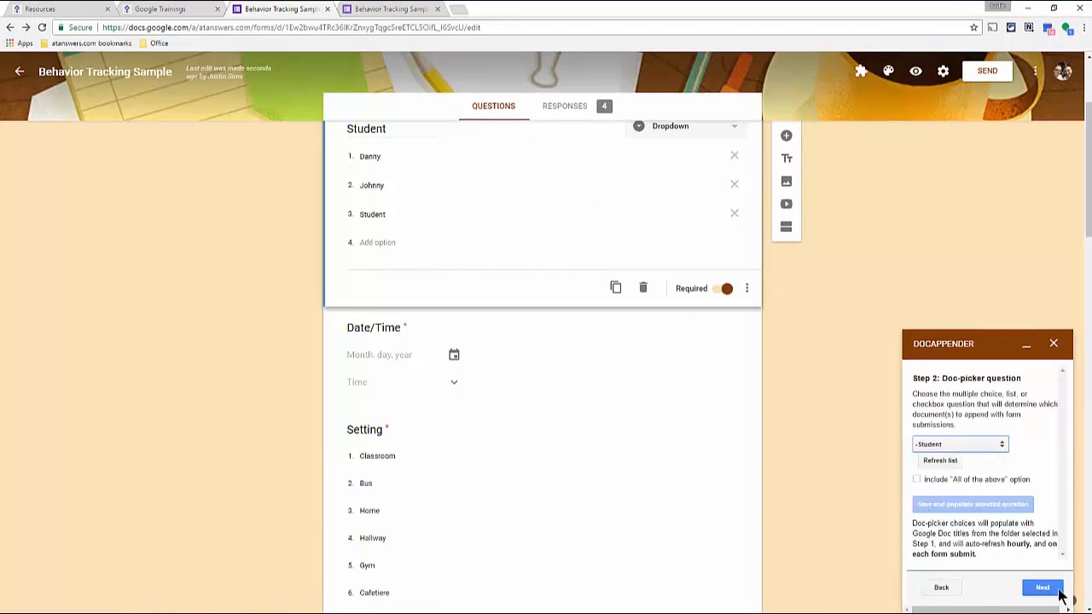
{"action": "scroll", "coordinate": [561, 410], "scroll_direction": "up", "scroll_amount": 2}
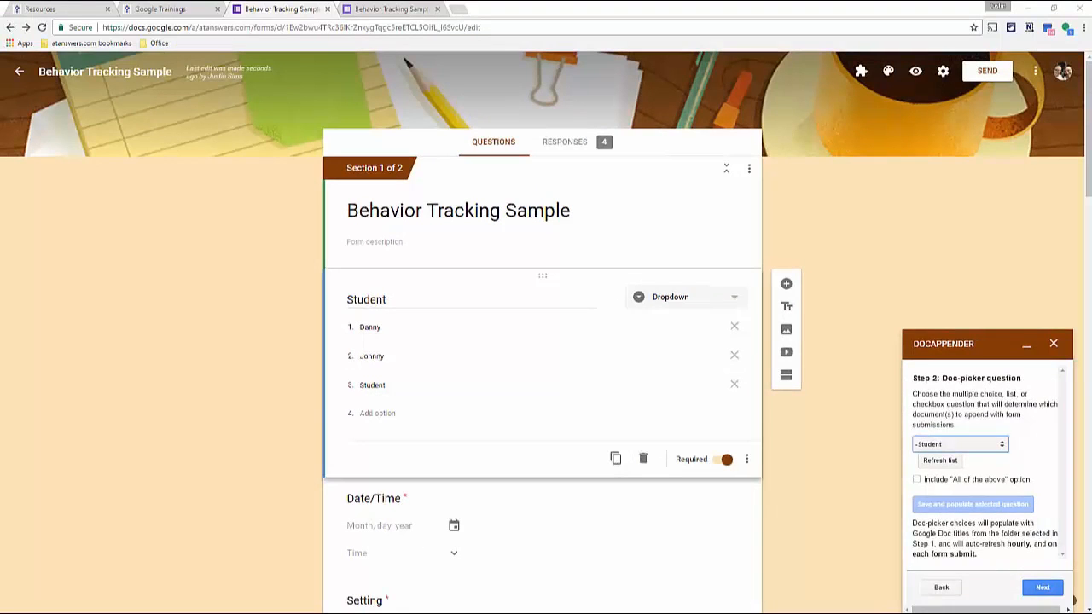
{"action": "left_click_drag", "start_coordinate": [1091, 238], "coordinate": [403, 5]}
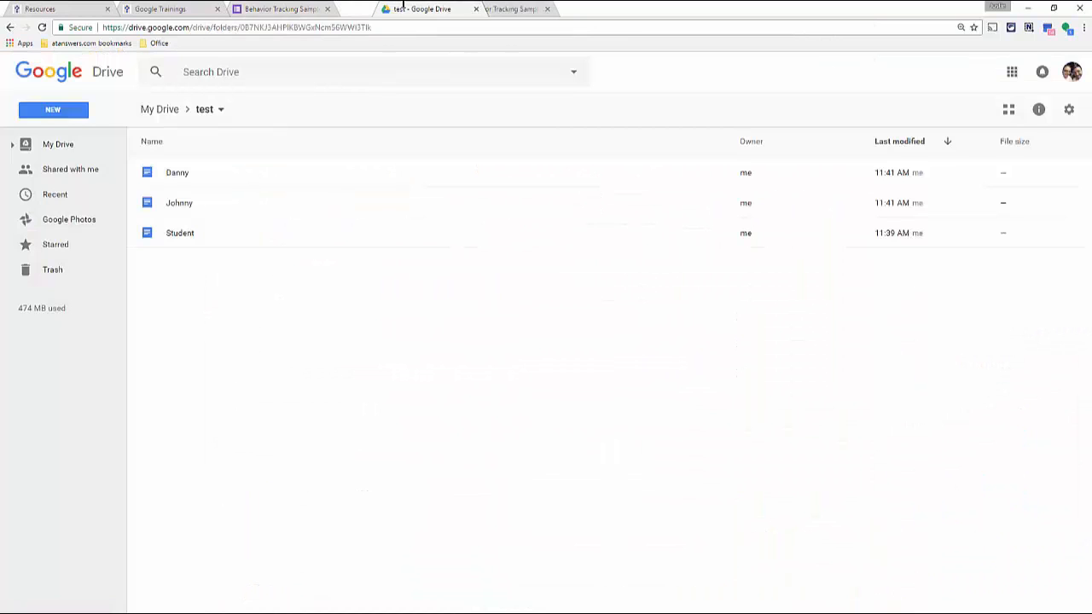
{"action": "left_click_drag", "start_coordinate": [414, 26], "coordinate": [1091, 256]}
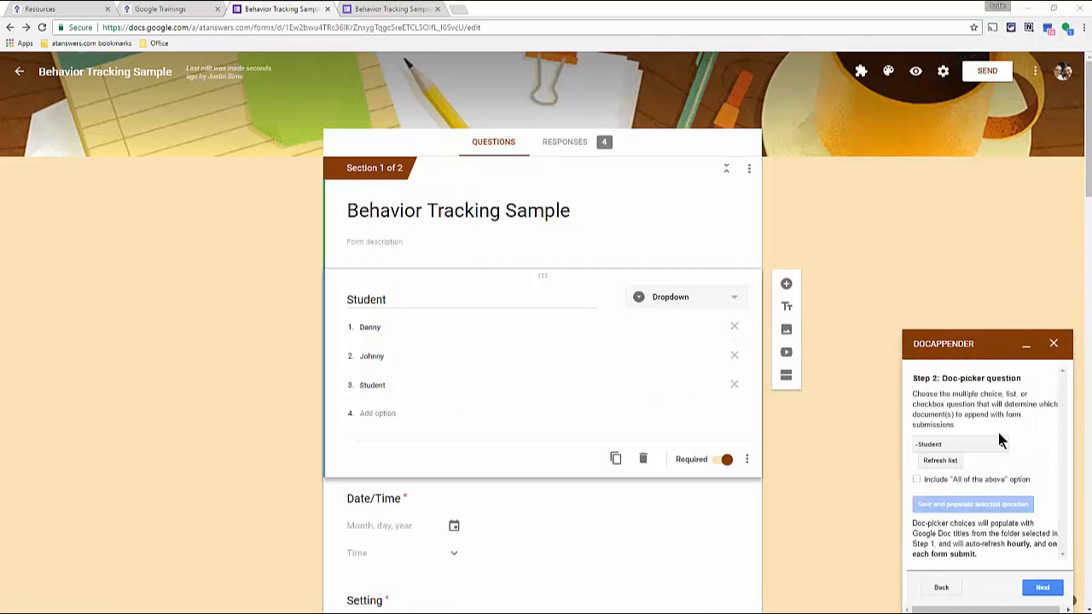
{"action": "scroll", "coordinate": [1033, 570], "scroll_direction": "down", "scroll_amount": 3}
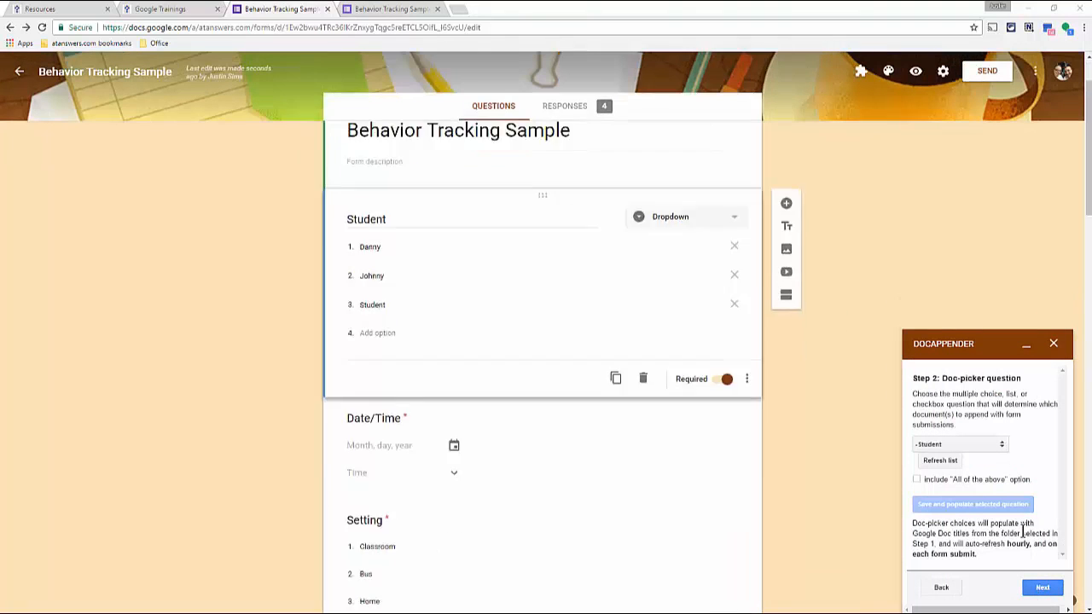
{"action": "scroll", "coordinate": [876, 464], "scroll_direction": "up", "scroll_amount": 5}
Step: Continue to docAppender's form values and format settings, choose Separate bulleted lists for appended responses, save the changes, and close docAppender
{"action": "left_click", "coordinate": [1043, 587]}
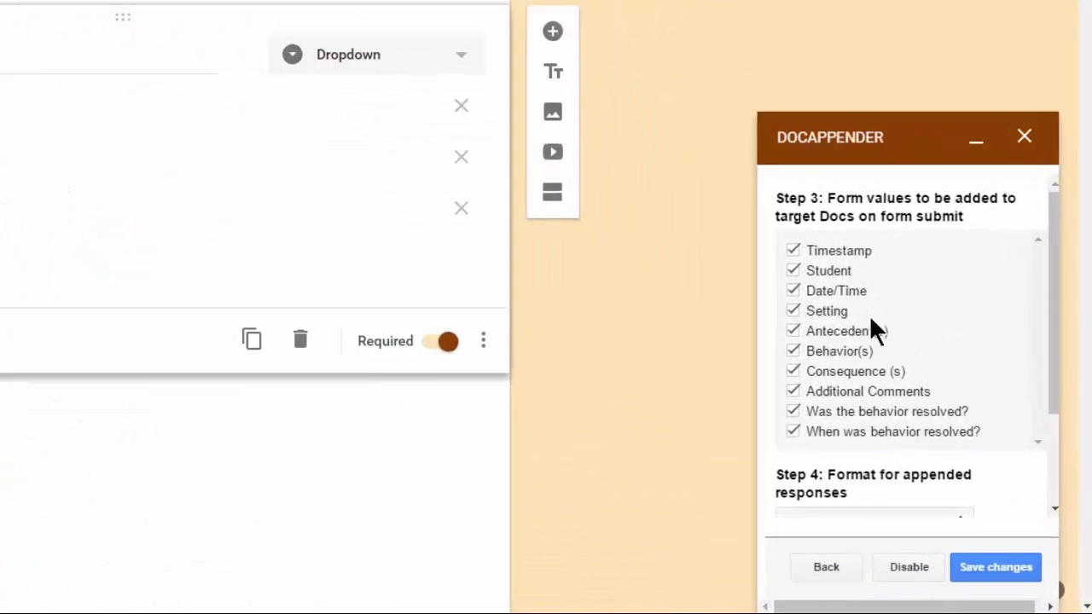
{"action": "scroll", "coordinate": [764, 183], "scroll_direction": "down", "scroll_amount": 3}
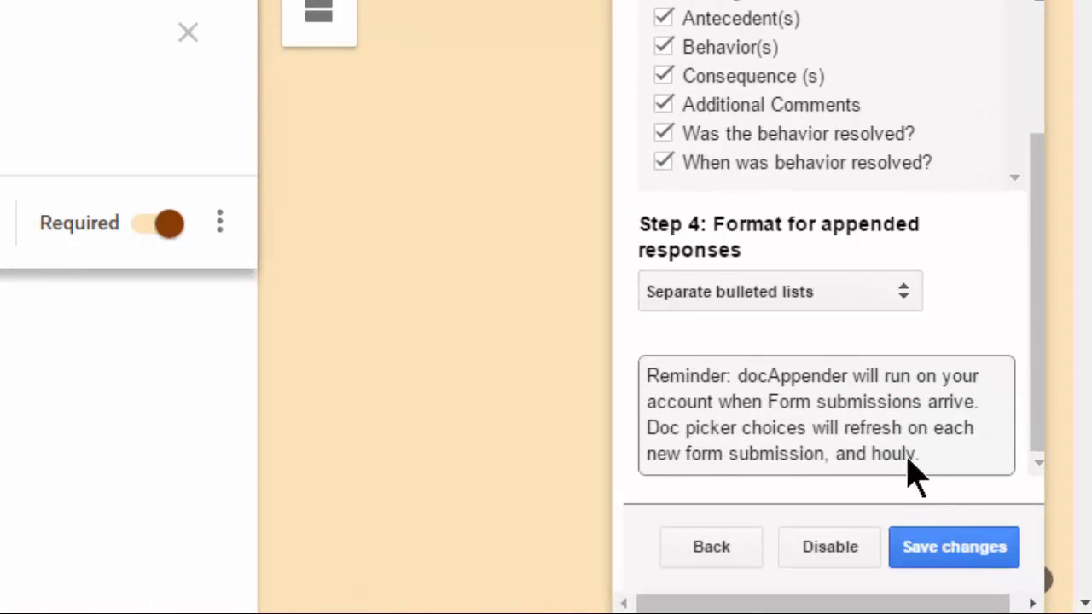
{"action": "left_click", "coordinate": [836, 292]}
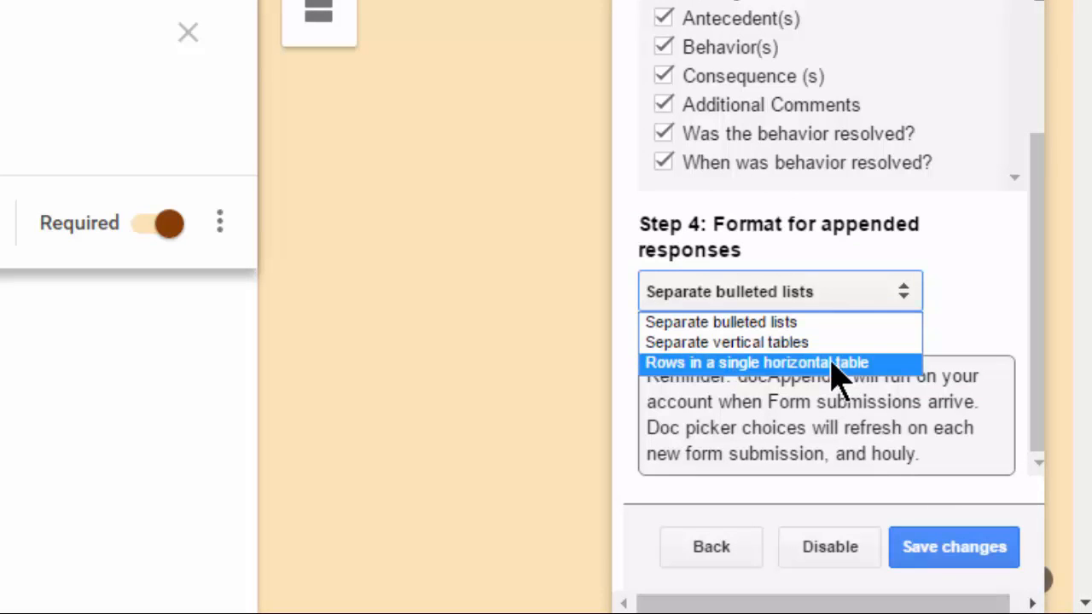
{"action": "left_click", "coordinate": [838, 324]}
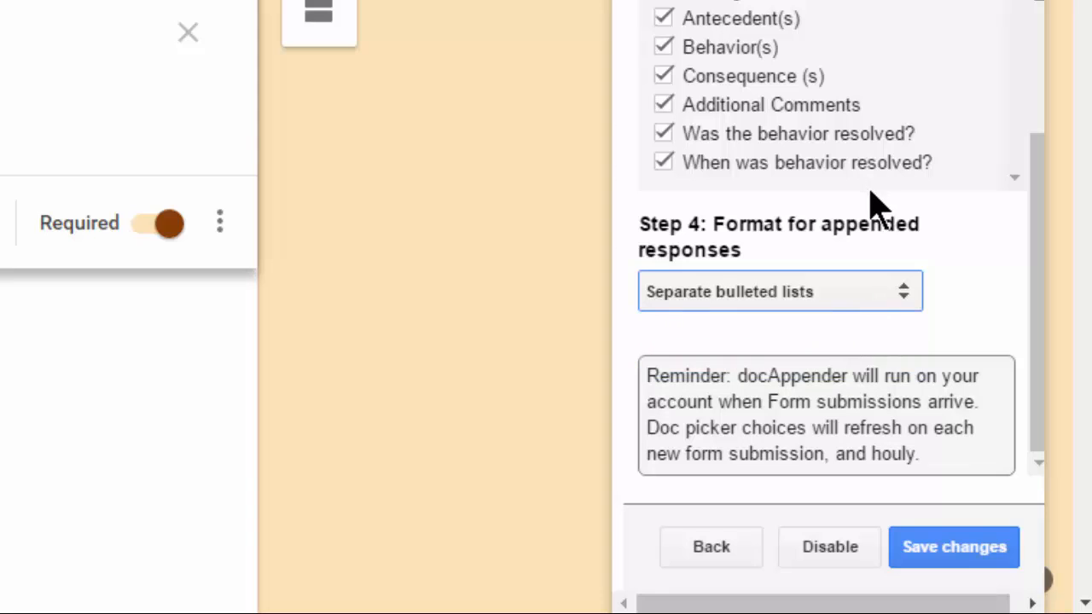
{"action": "left_click", "coordinate": [951, 547]}
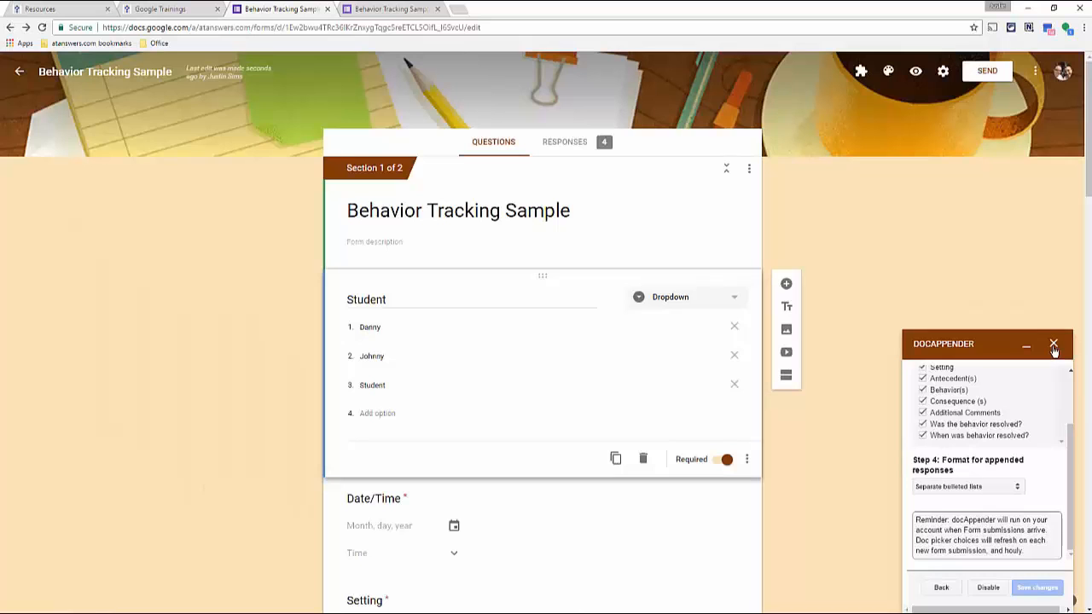
{"action": "left_click", "coordinate": [1054, 345]}
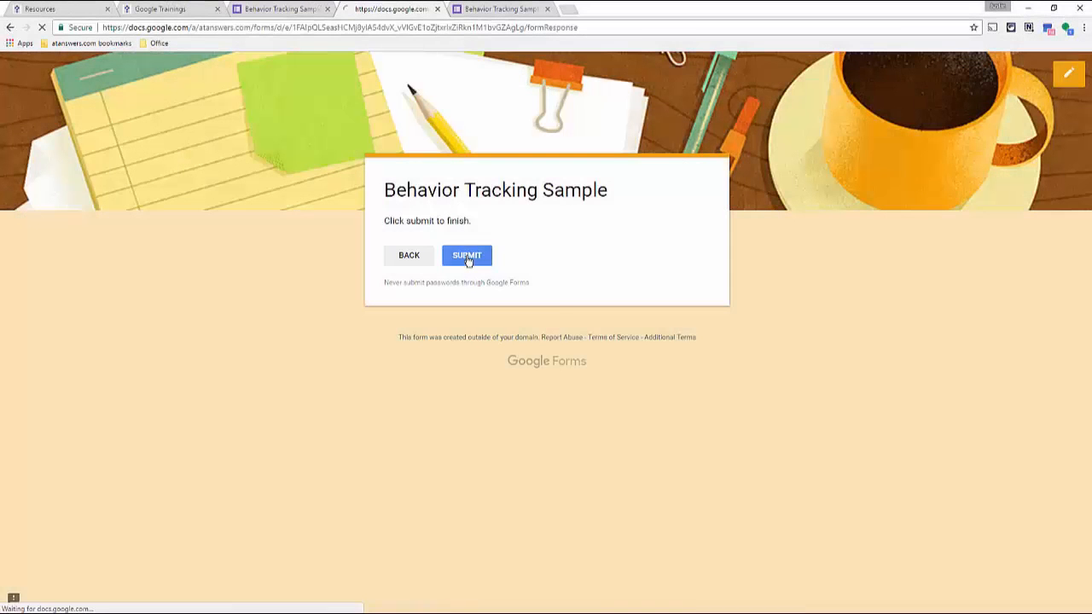
Step: Submit the Behavior Tracking Sample response and open the matching student's Doc from the test folder
{"action": "left_click", "coordinate": [468, 255]}
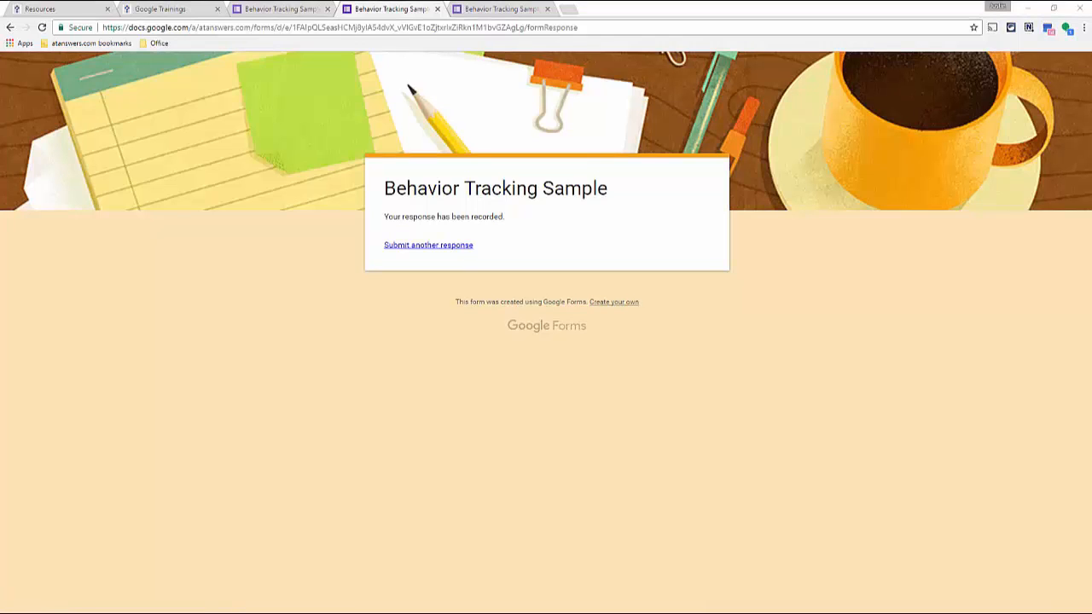
{"action": "left_click_drag", "start_coordinate": [1091, 511], "coordinate": [438, 8]}
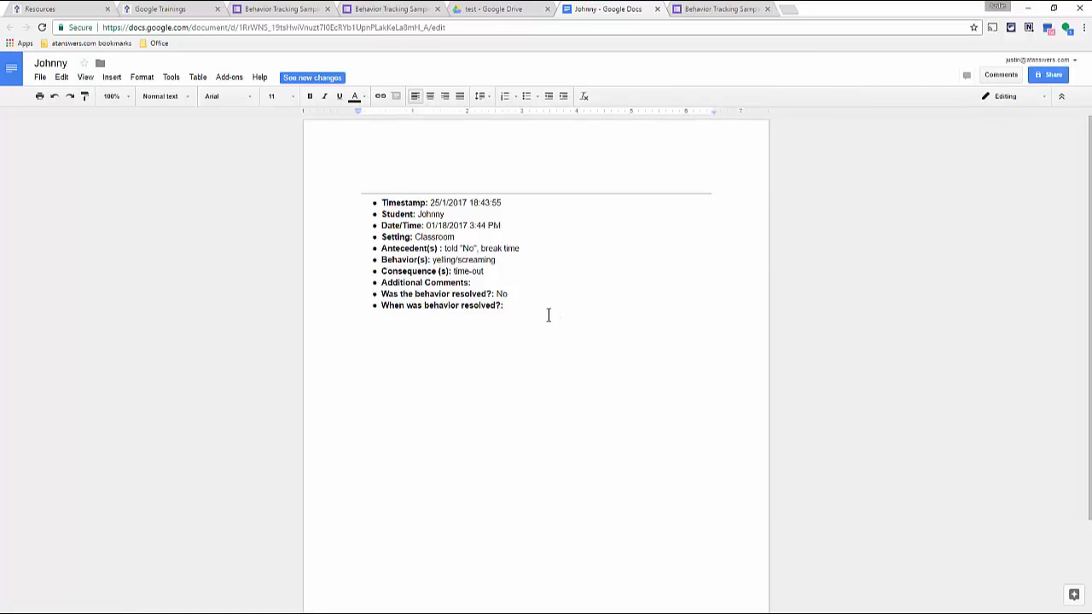
Step: Delete the empty "When was behavior resolved?" bullet from the student's Doc
{"action": "left_click_drag", "start_coordinate": [517, 307], "coordinate": [358, 308]}
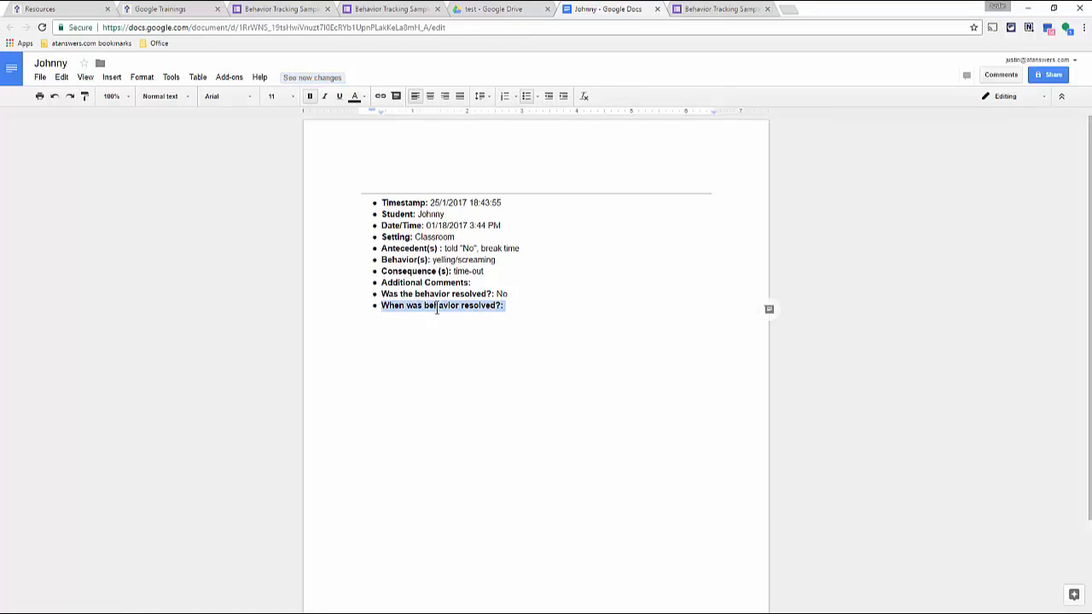
{"action": "key", "text": "BackSpace"}
{"action": "key", "text": "BackSpace"}
{"action": "key", "text": "BackSpace"}
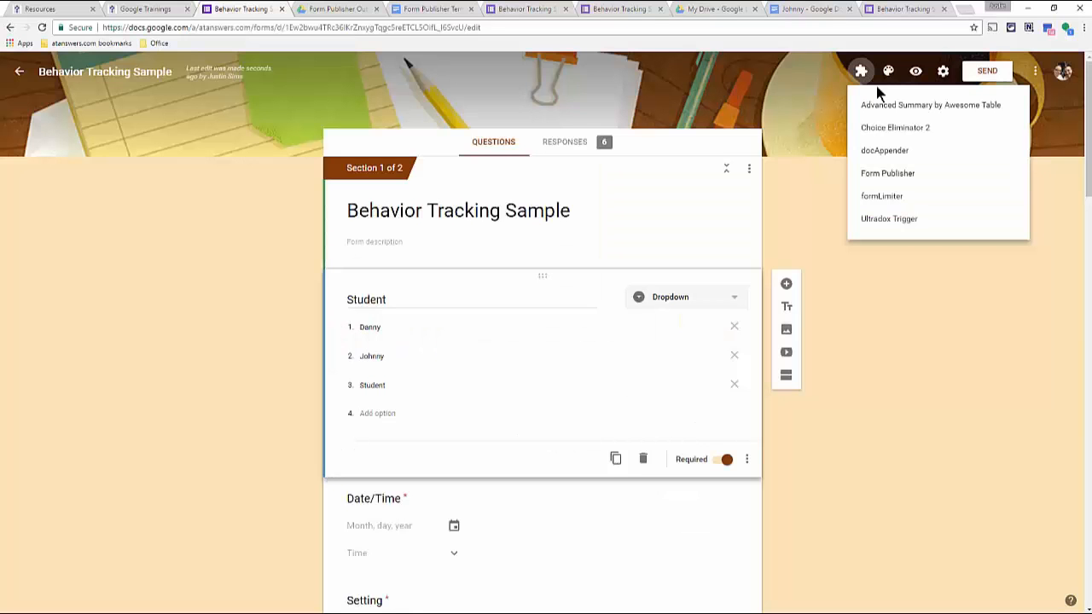
Step: Start the Choice Eliminator 2 add-on on the Behavior Tracking Sample form
{"action": "left_click", "coordinate": [906, 135]}
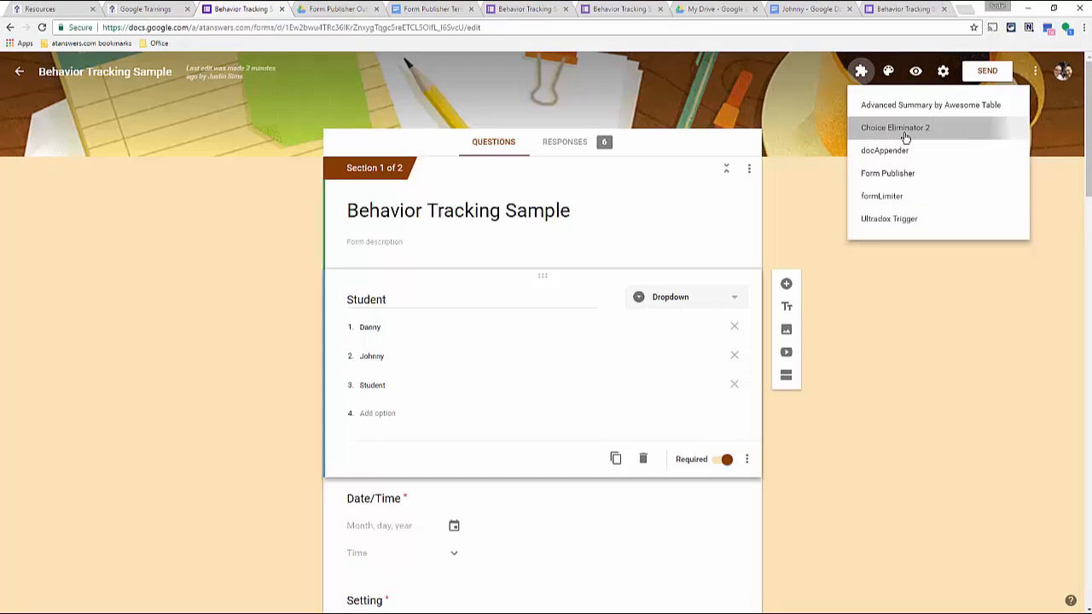
{"action": "left_click", "coordinate": [502, 128]}
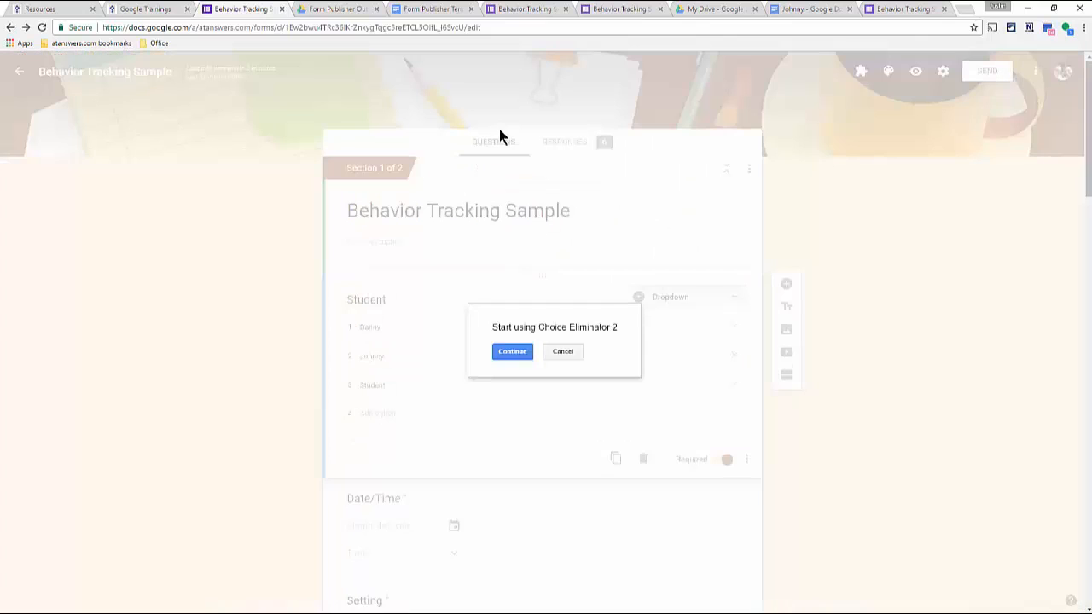
{"action": "left_click", "coordinate": [509, 353]}
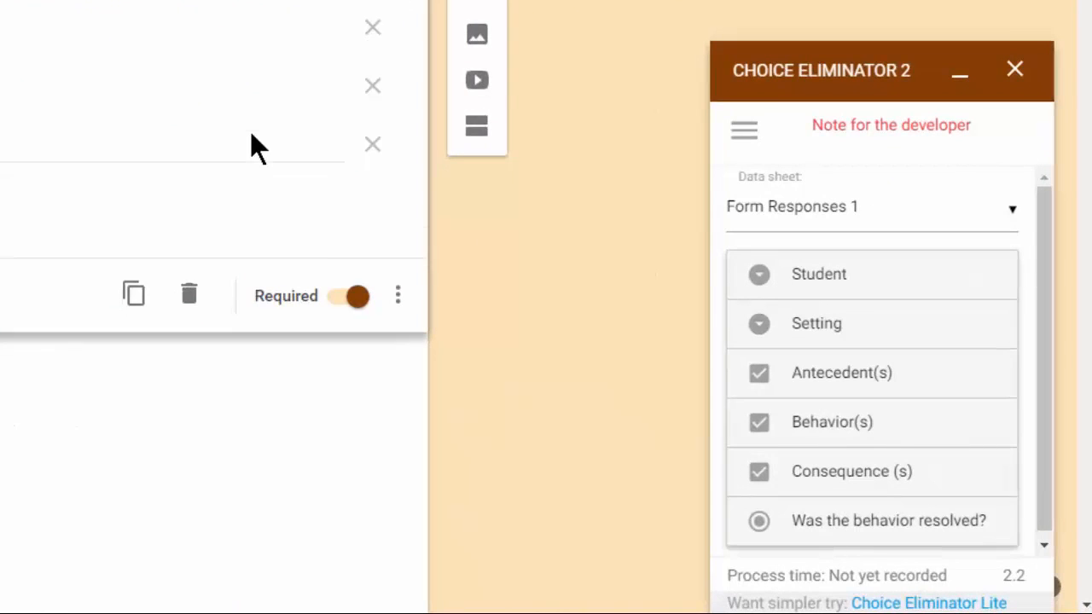
Step: Enable Eliminate Choices for the Setting question and look over the remaining questions in the add-on
{"action": "left_click", "coordinate": [810, 325]}
{"action": "left_click", "coordinate": [755, 423]}
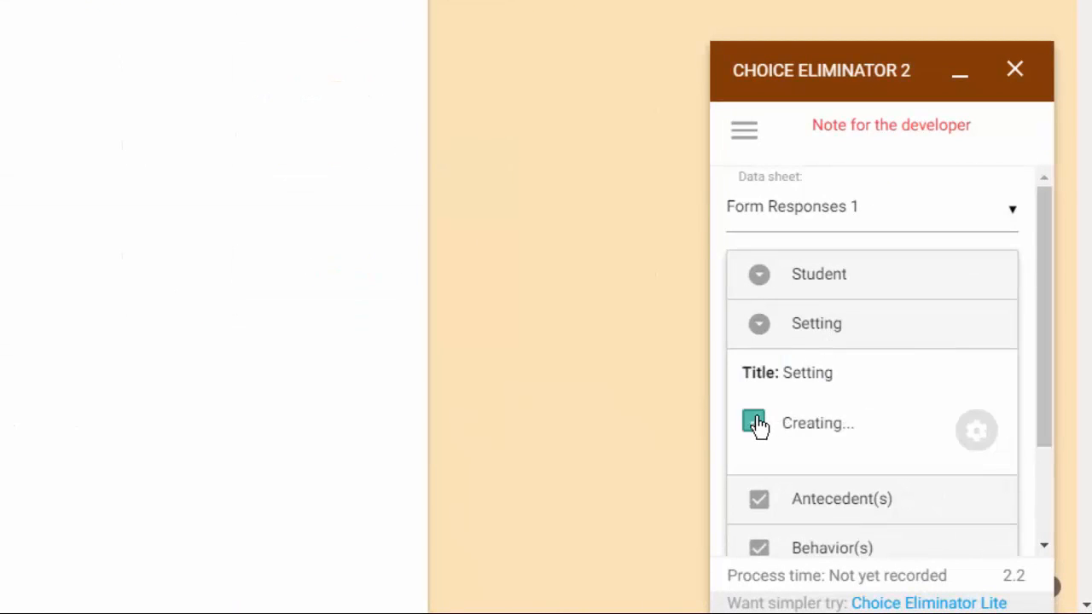
{"action": "scroll", "coordinate": [887, 358], "scroll_direction": "down", "scroll_amount": 2}
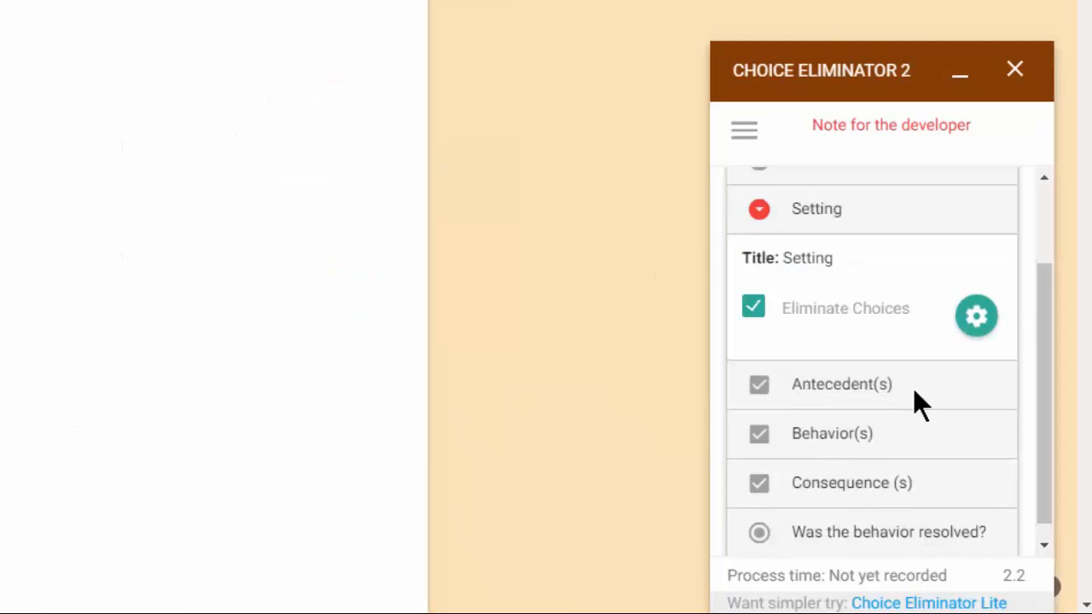
{"action": "scroll", "coordinate": [913, 388], "scroll_direction": "down", "scroll_amount": 1}
{"action": "scroll", "coordinate": [1031, 385], "scroll_direction": "up", "scroll_amount": 3}
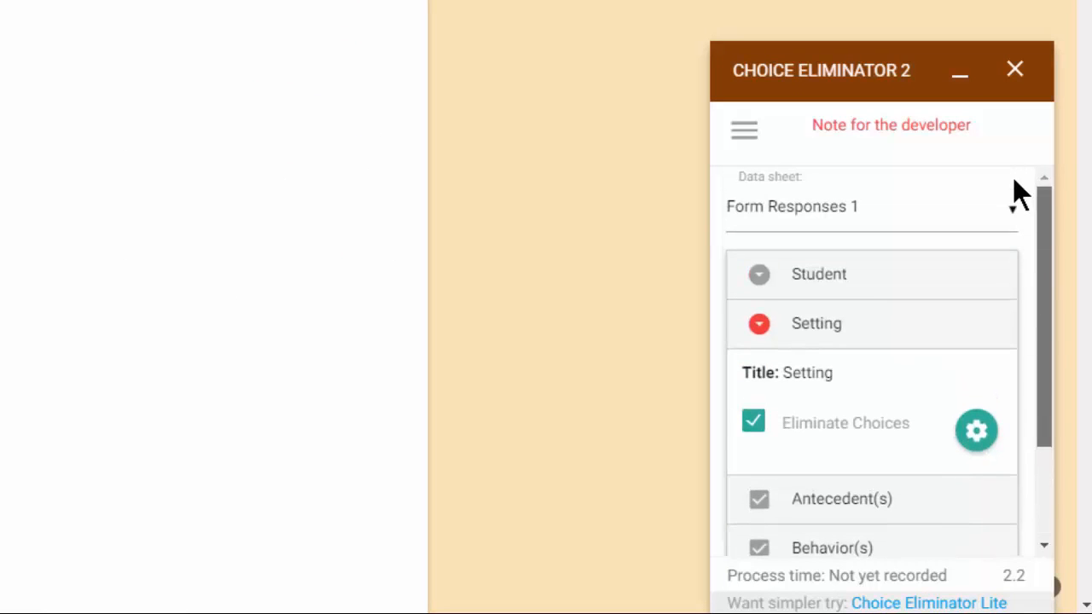
{"action": "scroll", "coordinate": [1017, 384], "scroll_direction": "down", "scroll_amount": 3}
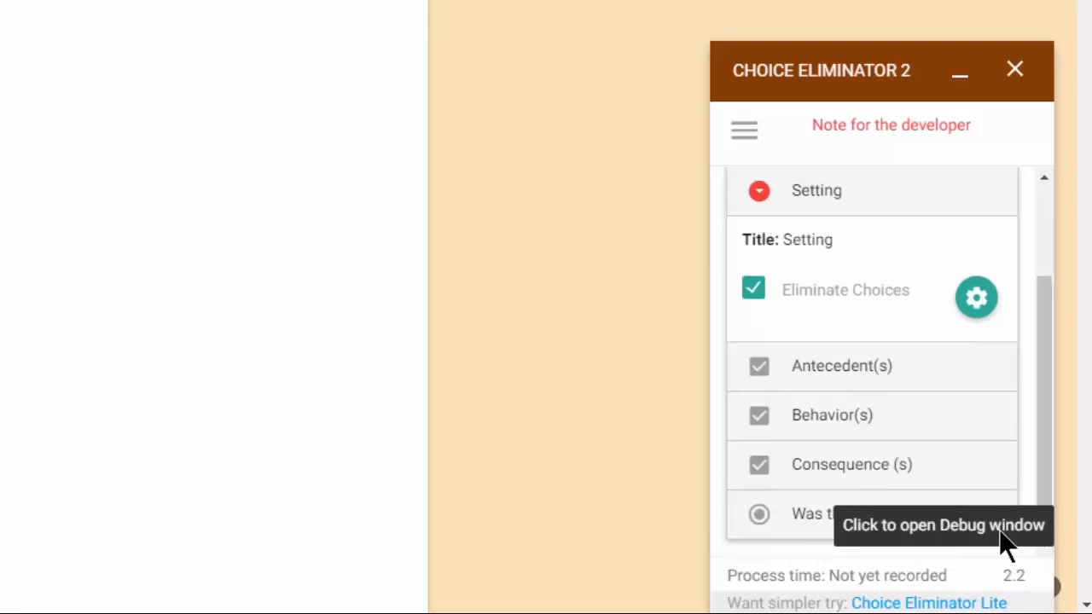
{"action": "left_click", "coordinate": [759, 192]}
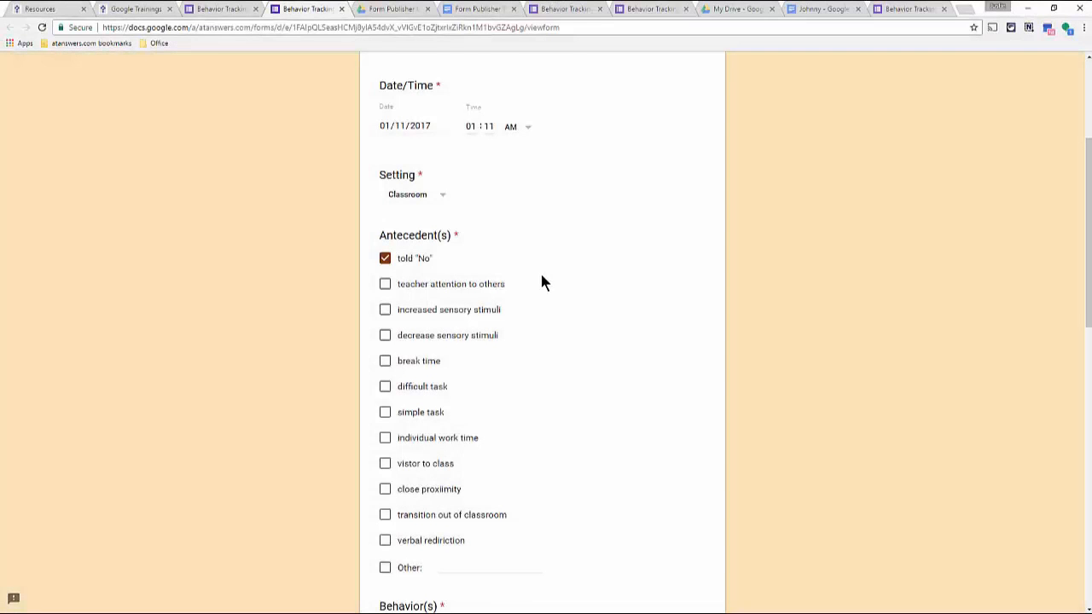
Step: In the live form, check leaving room and time-out, answer No to "Was the behavior resolved?", and continue to the next page
{"action": "scroll", "coordinate": [540, 270], "scroll_direction": "down", "scroll_amount": 3}
{"action": "left_click", "coordinate": [385, 345]}
{"action": "scroll", "coordinate": [515, 350], "scroll_direction": "down", "scroll_amount": 3}
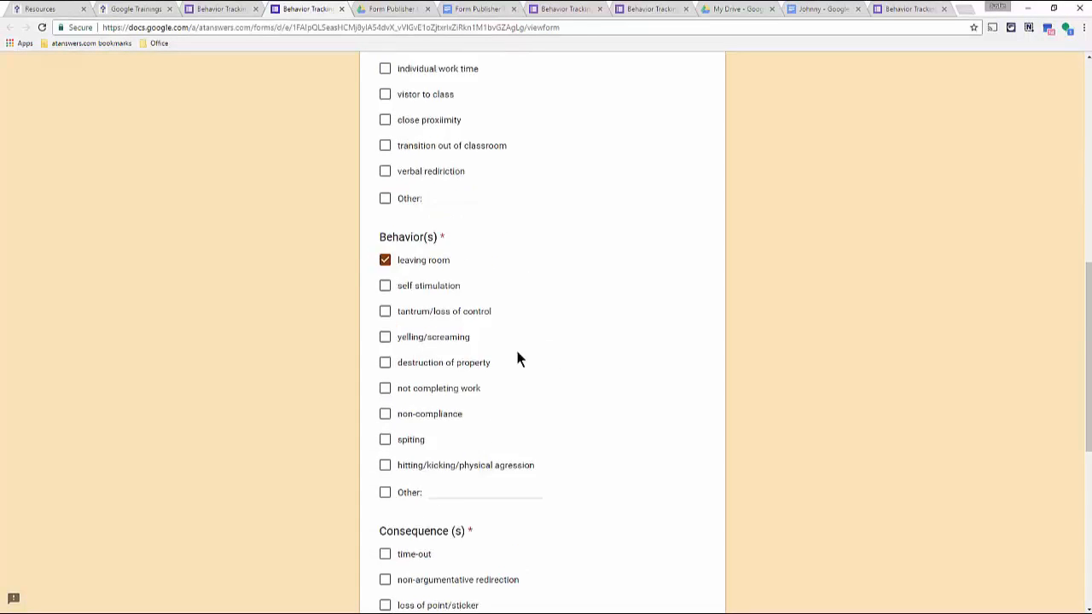
{"action": "left_click", "coordinate": [385, 353]}
{"action": "scroll", "coordinate": [536, 356], "scroll_direction": "down", "scroll_amount": 3}
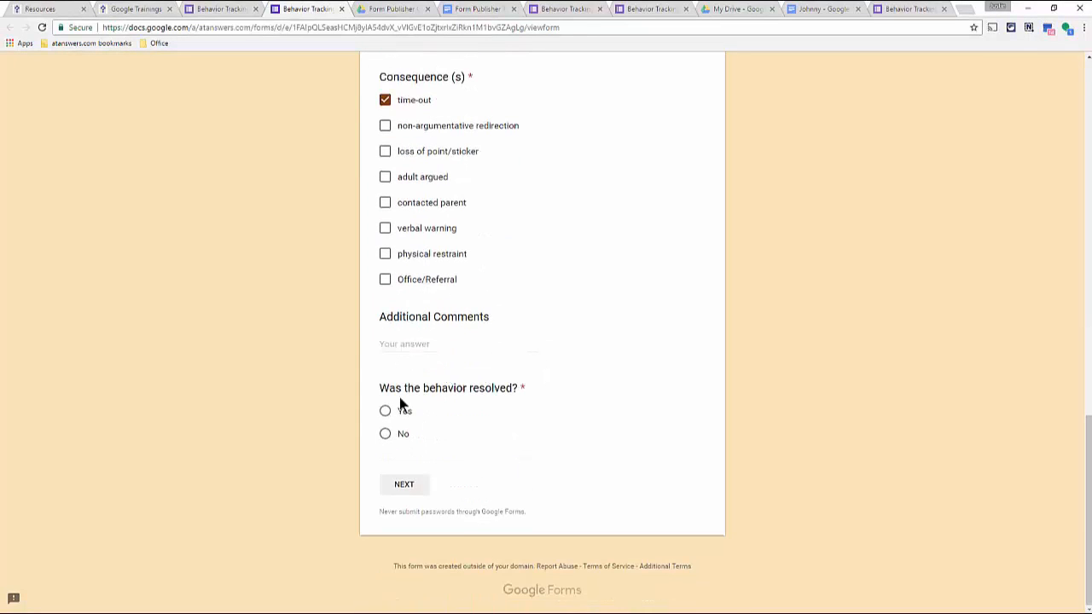
{"action": "left_click", "coordinate": [385, 413]}
{"action": "left_click", "coordinate": [385, 436]}
{"action": "left_click", "coordinate": [403, 485]}
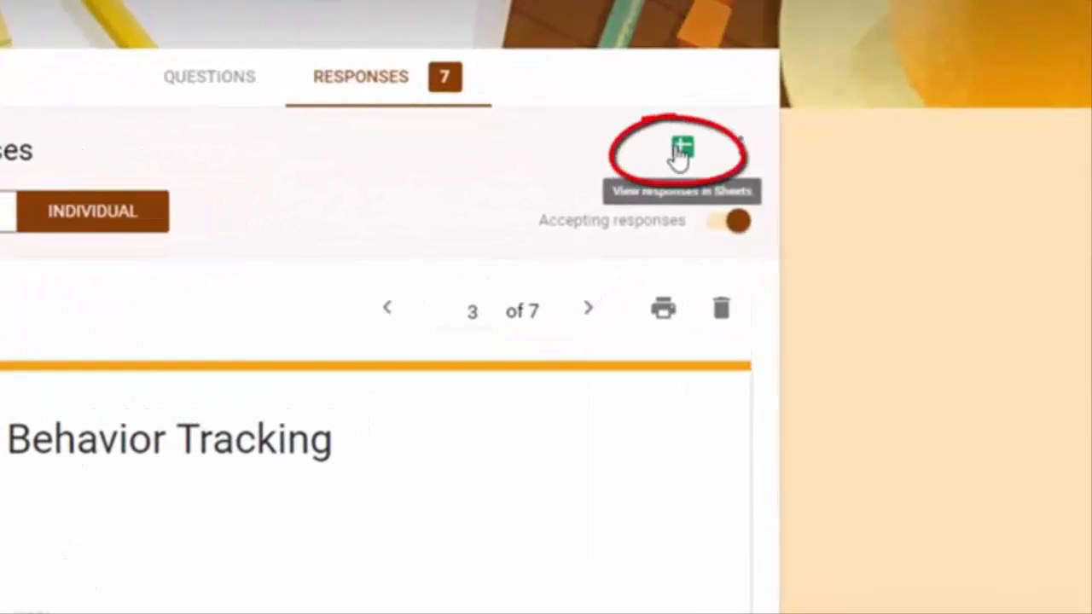
Step: Open the Behavior Tracking responses in Sheets and examine which rows belong to each student in the Student Name column
{"action": "left_click", "coordinate": [680, 154]}
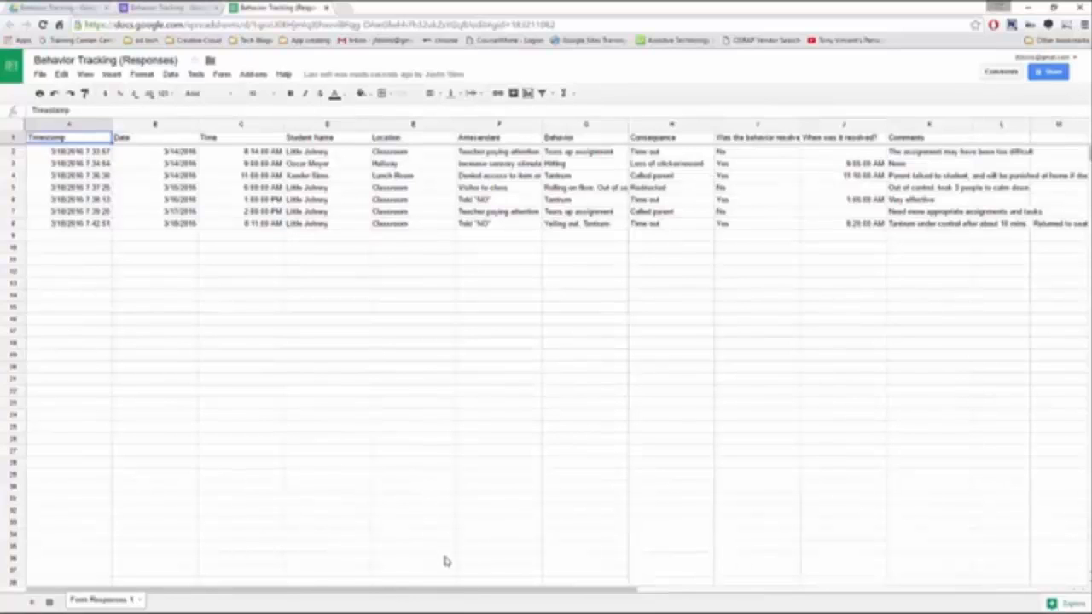
{"action": "left_click_drag", "start_coordinate": [451, 591], "coordinate": [418, 591]}
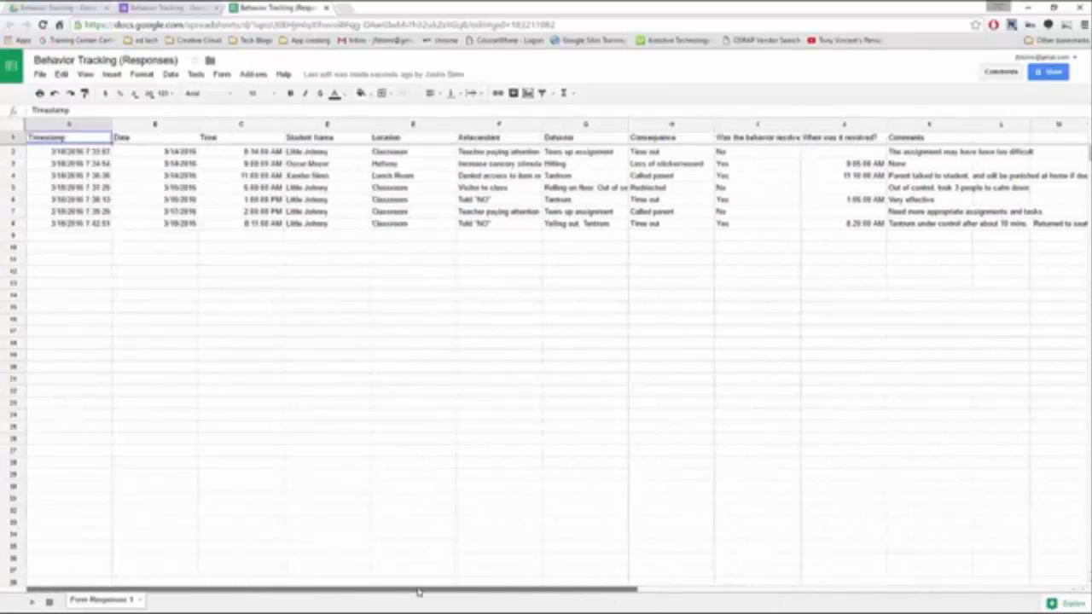
{"action": "left_click", "coordinate": [311, 152]}
{"action": "left_click", "coordinate": [307, 164]}
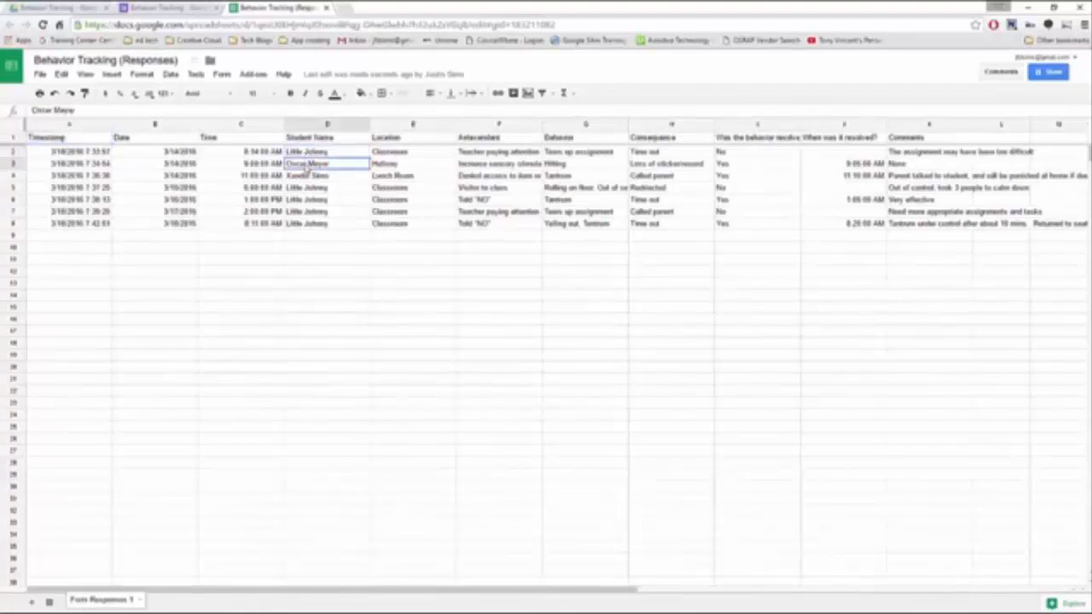
{"action": "left_click", "coordinate": [307, 175]}
{"action": "left_click", "coordinate": [306, 224]}
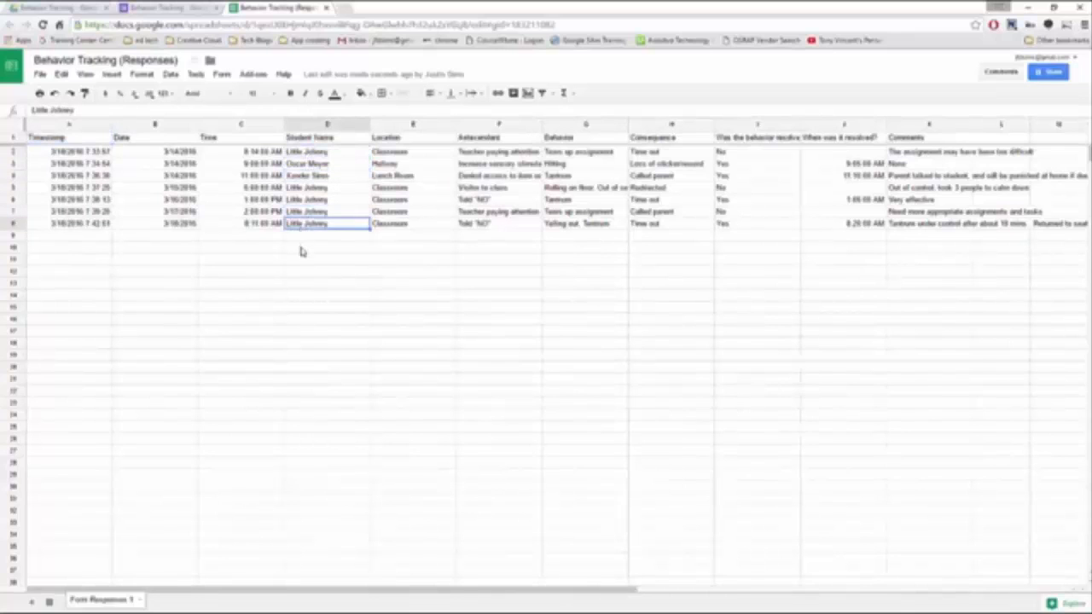
{"action": "left_click", "coordinate": [300, 250]}
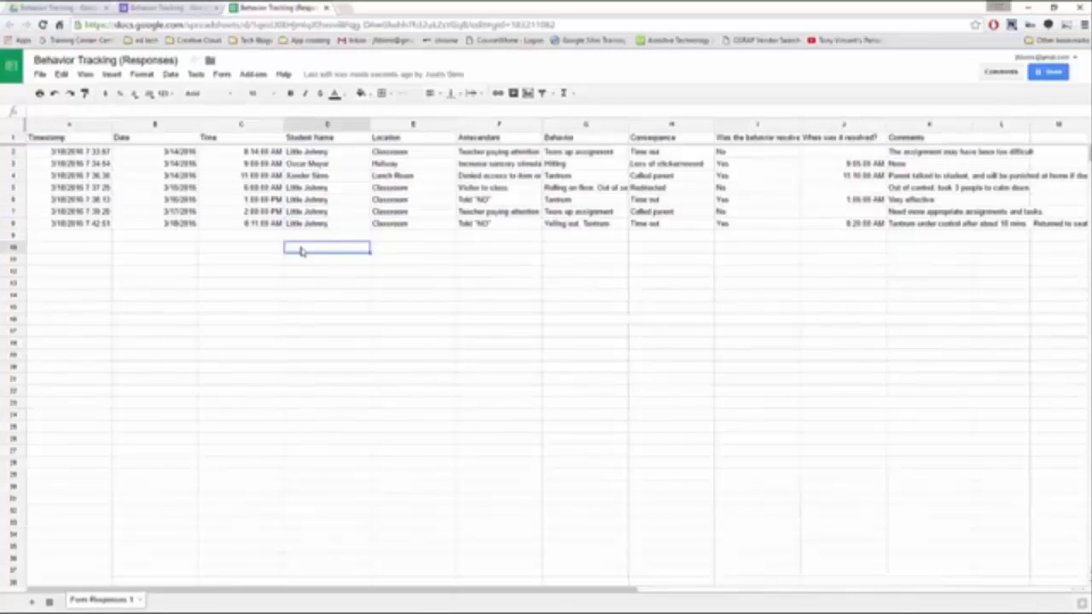
{"action": "left_click", "coordinate": [306, 163]}
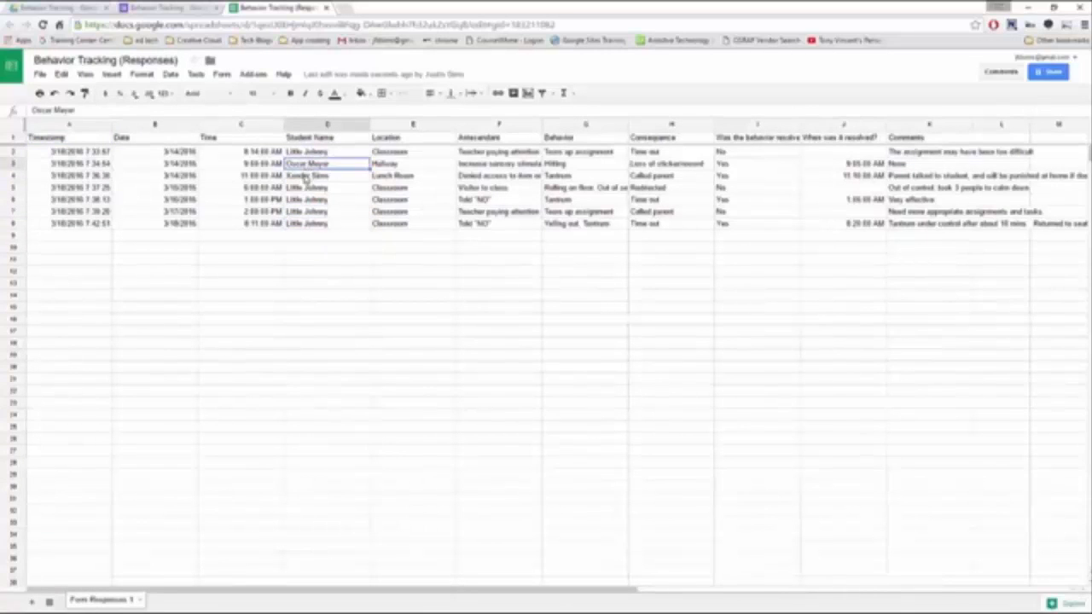
{"action": "left_click", "coordinate": [307, 176]}
{"action": "left_click", "coordinate": [305, 210]}
{"action": "left_click", "coordinate": [300, 225]}
{"action": "left_click", "coordinate": [300, 250]}
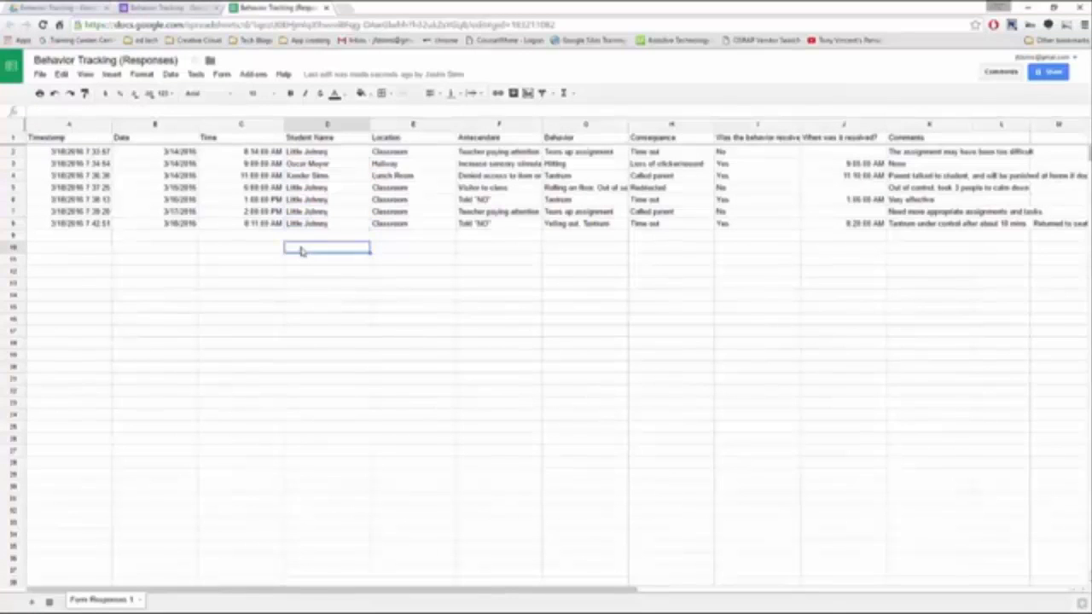
{"action": "left_click", "coordinate": [304, 164]}
{"action": "left_click", "coordinate": [305, 175]}
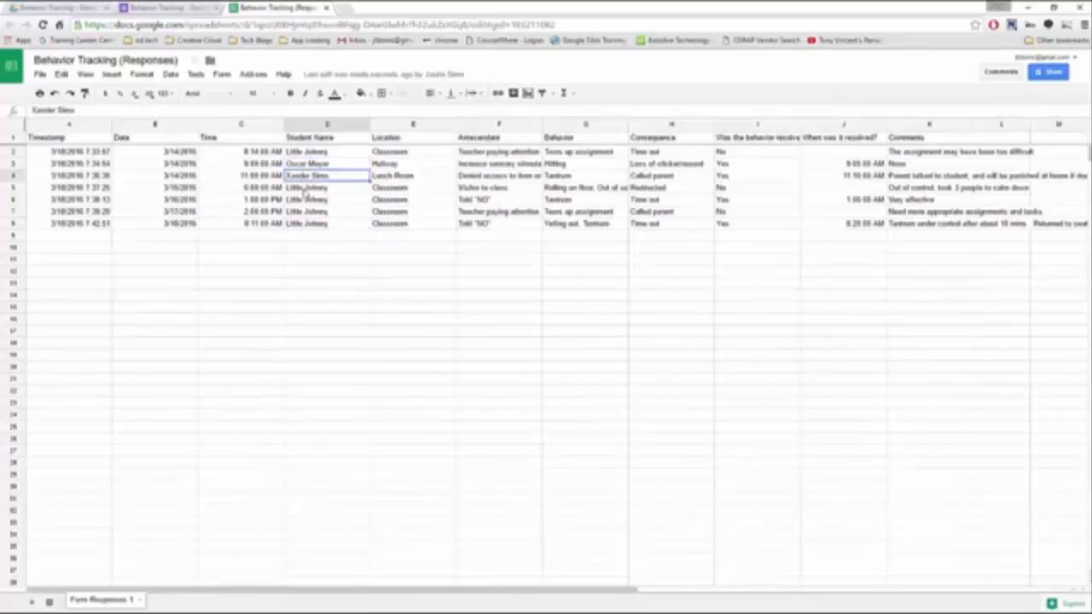
{"action": "left_click", "coordinate": [306, 211]}
{"action": "left_click", "coordinate": [302, 224]}
{"action": "left_click", "coordinate": [302, 249]}
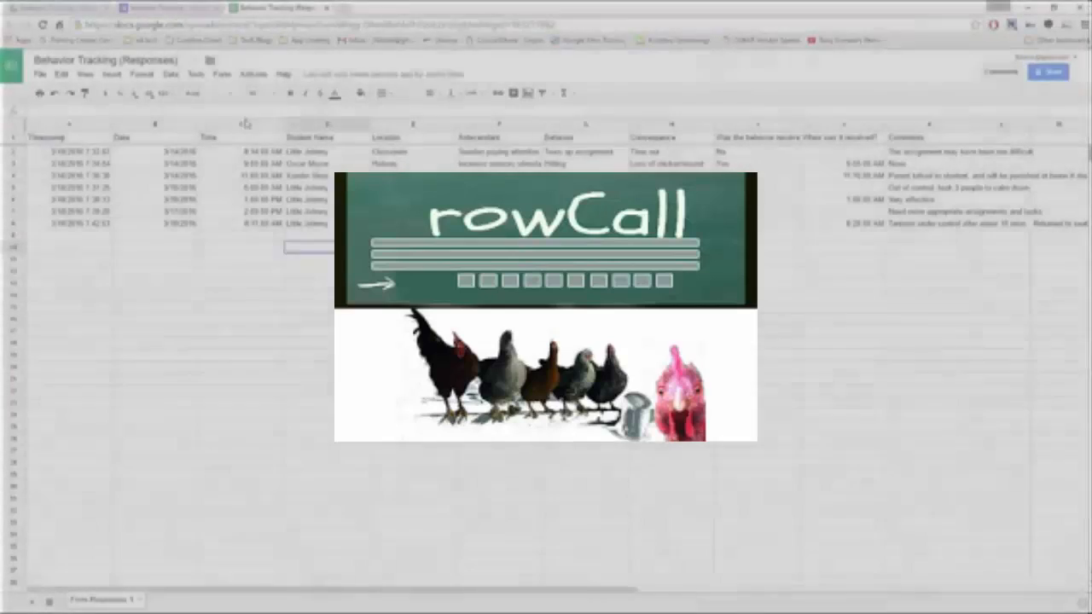
Step: Start the rowCall add-on on the Behavior Tracking responses and choose Student Name as the column to split by
{"action": "left_click", "coordinate": [253, 75]}
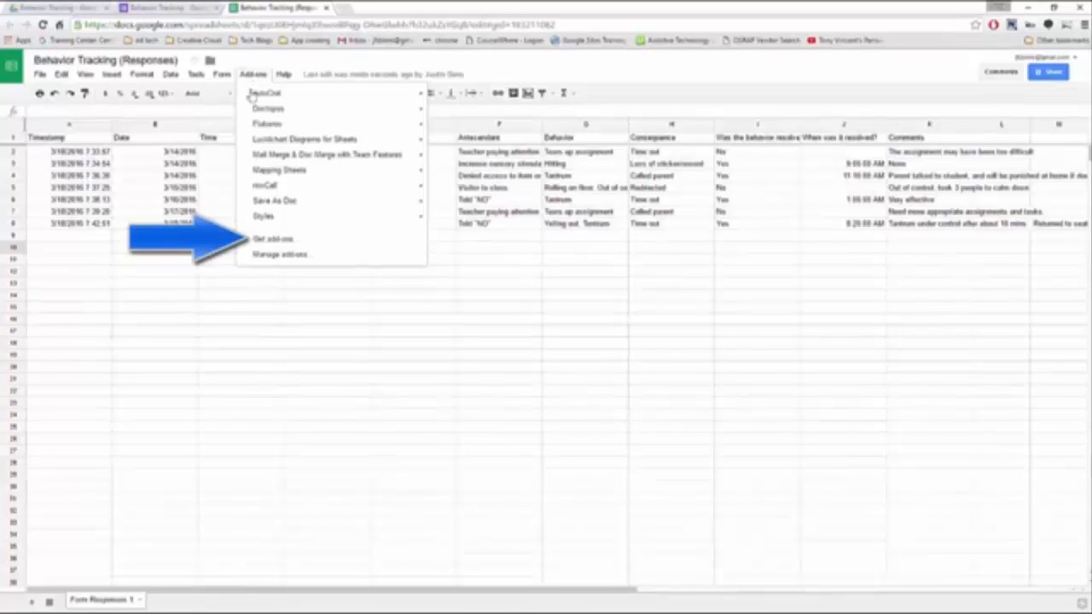
{"action": "mouse_move", "coordinate": [277, 194]}
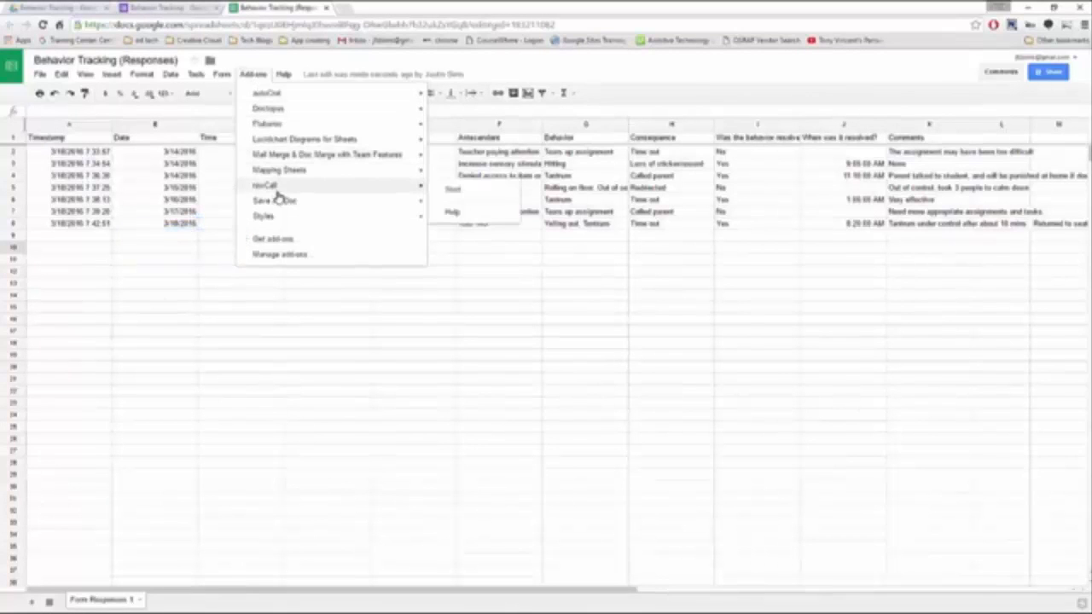
{"action": "left_click", "coordinate": [454, 190]}
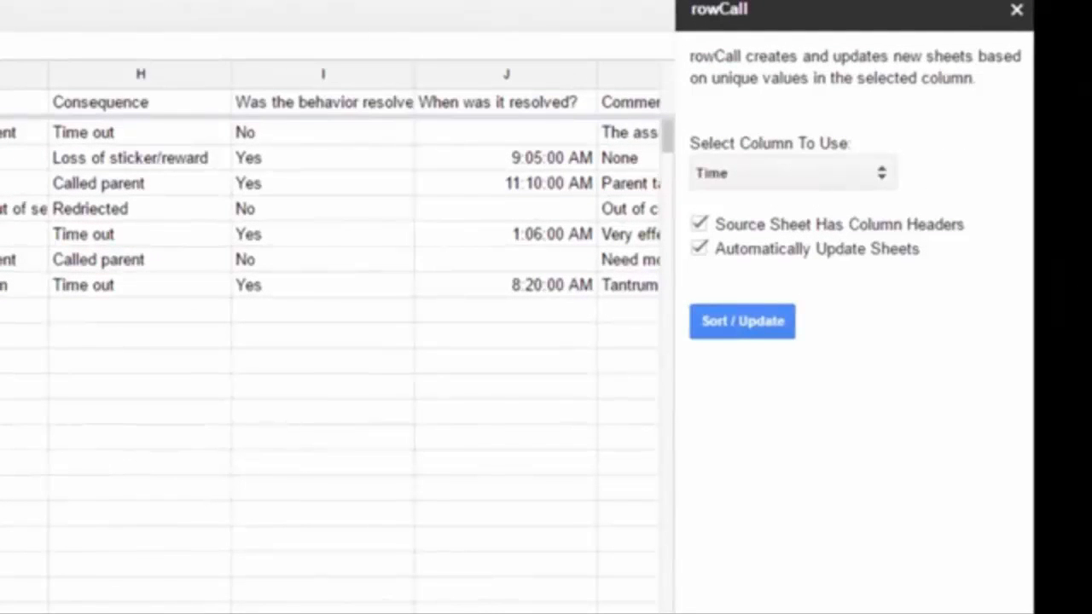
{"action": "left_click", "coordinate": [832, 179]}
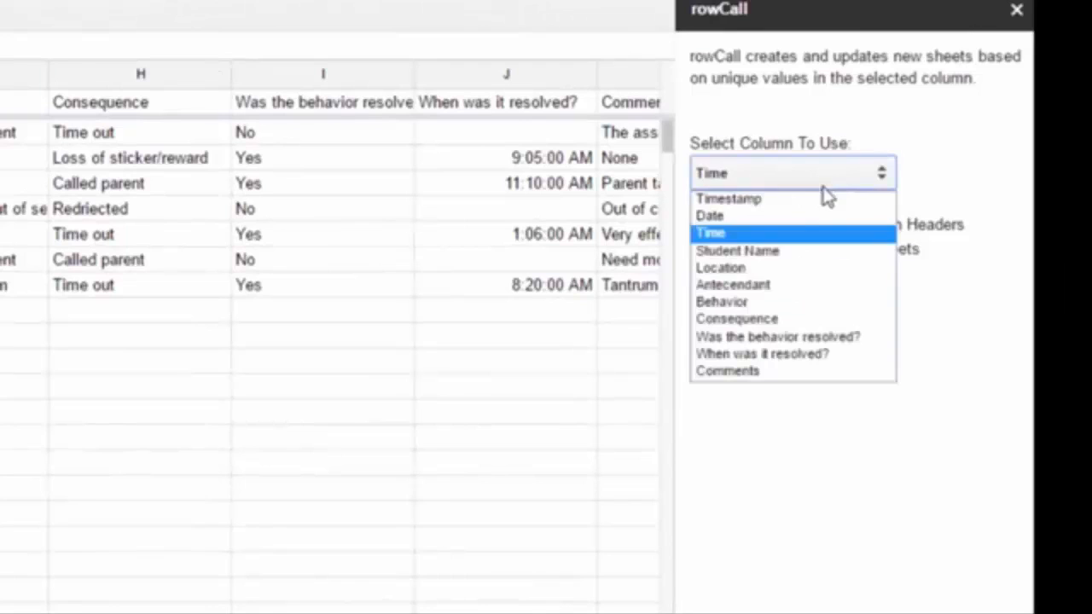
{"action": "left_click", "coordinate": [783, 251]}
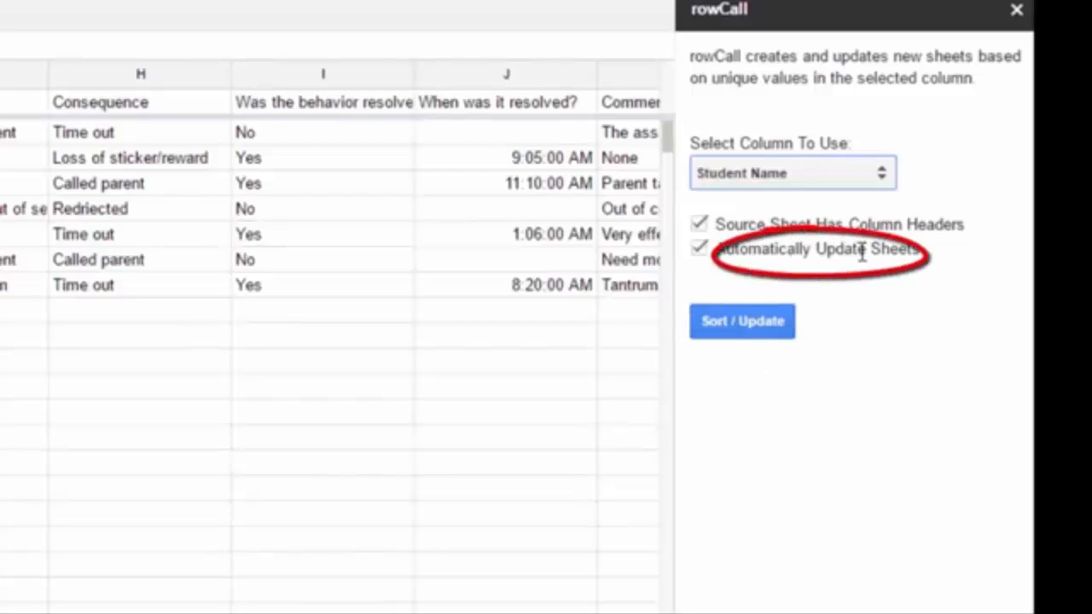
Step: Sort the responses into one sheet per student, and view the original responses and one student's sheet
{"action": "left_click_drag", "start_coordinate": [922, 250], "coordinate": [715, 249]}
{"action": "left_click", "coordinate": [743, 322]}
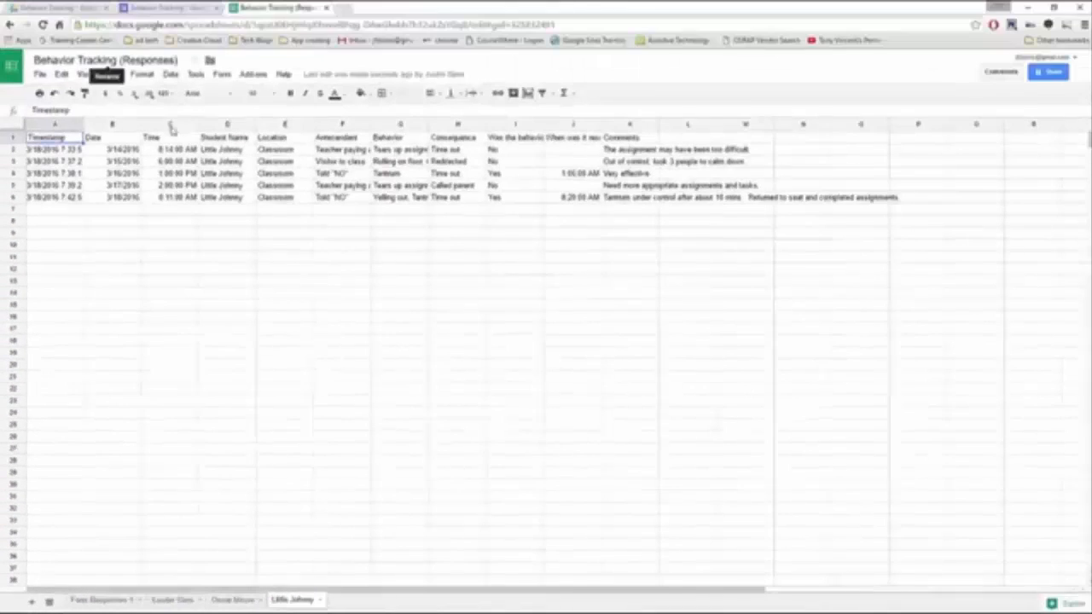
{"action": "left_click", "coordinate": [99, 601]}
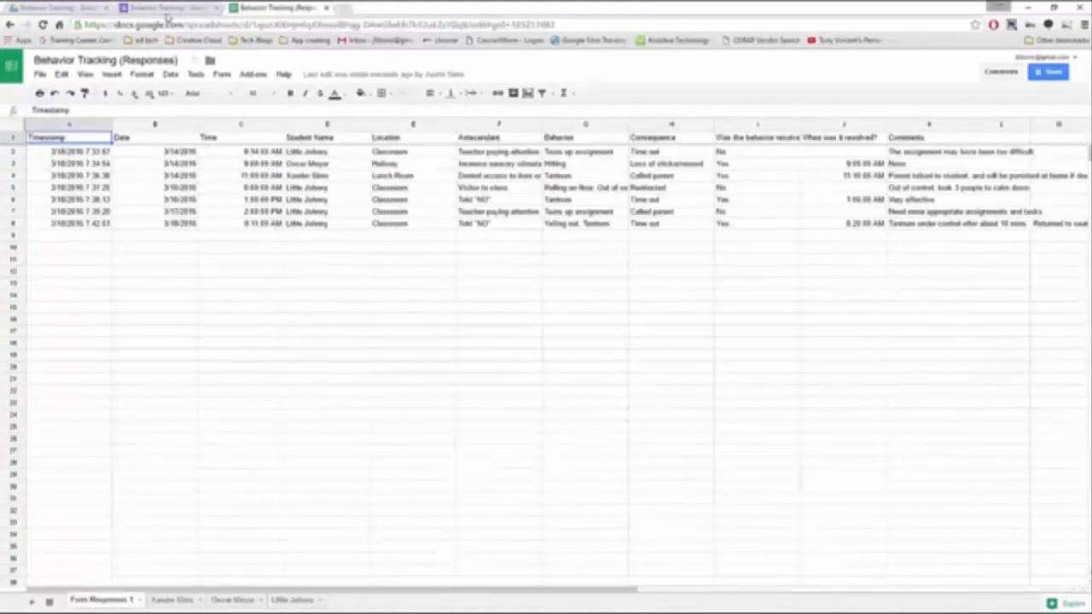
{"action": "left_click", "coordinate": [171, 601]}
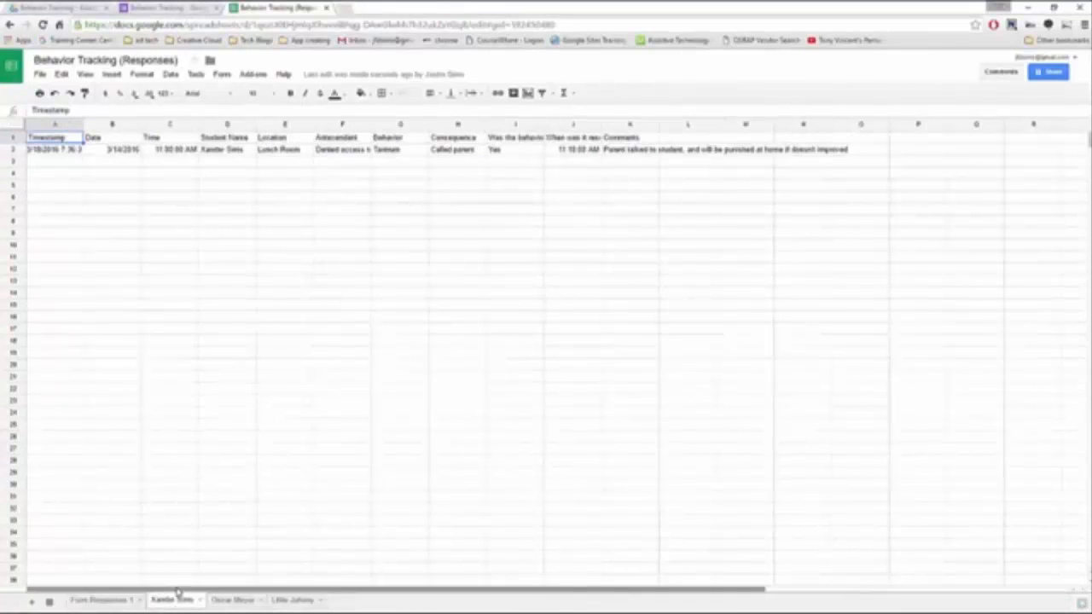
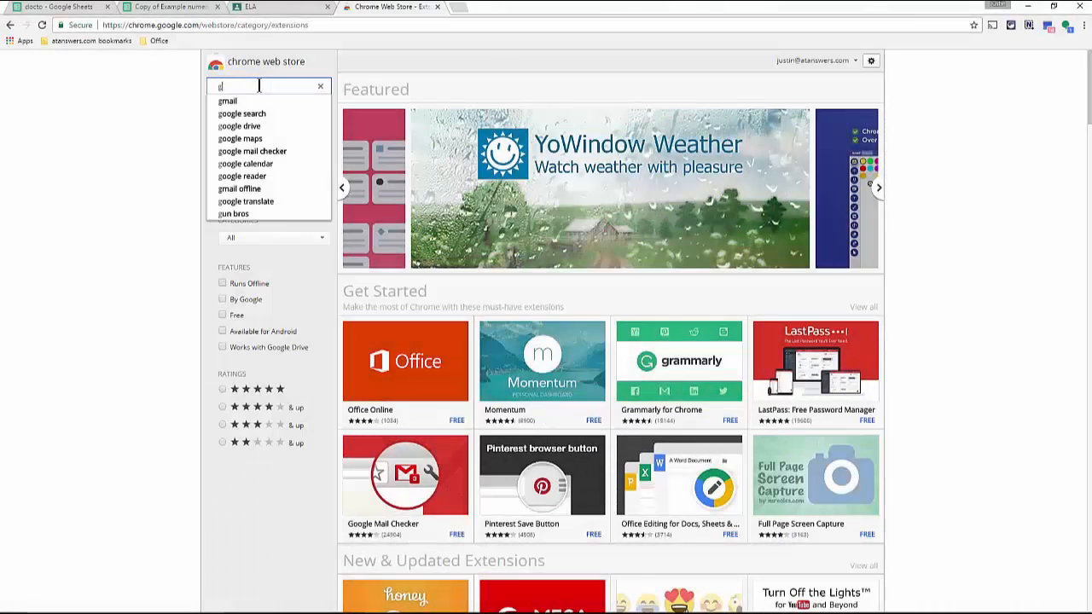
Step: Search the Chrome Web Store for goobric and add the Goobric Web App Launcher extension to Chrome
{"action": "type", "text": "oobric"}
{"action": "key", "text": "Return"}
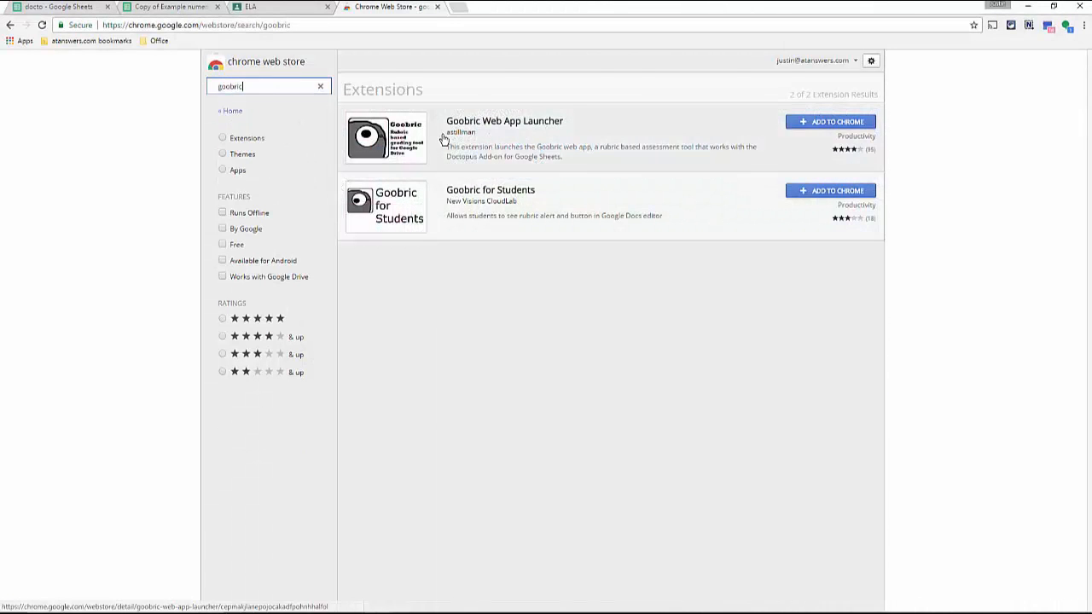
{"action": "left_click", "coordinate": [816, 127]}
{"action": "left_click", "coordinate": [561, 268]}
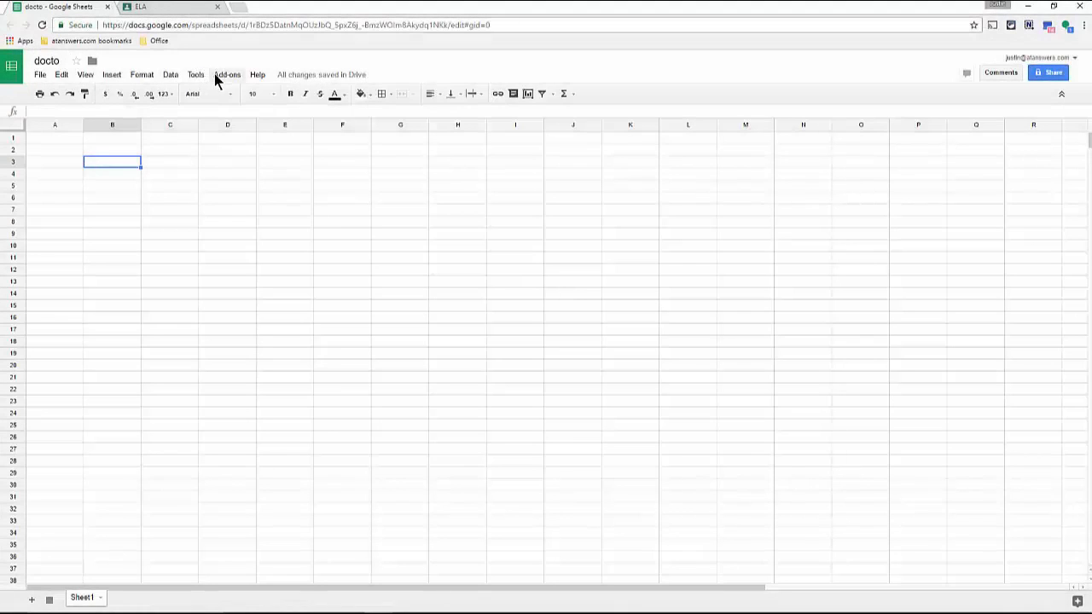
Step: In the docto spreadsheet, start Doctopus setup, set the mode to ingest a Google Classroom Assignment, and select the ELA class
{"action": "left_click", "coordinate": [217, 75]}
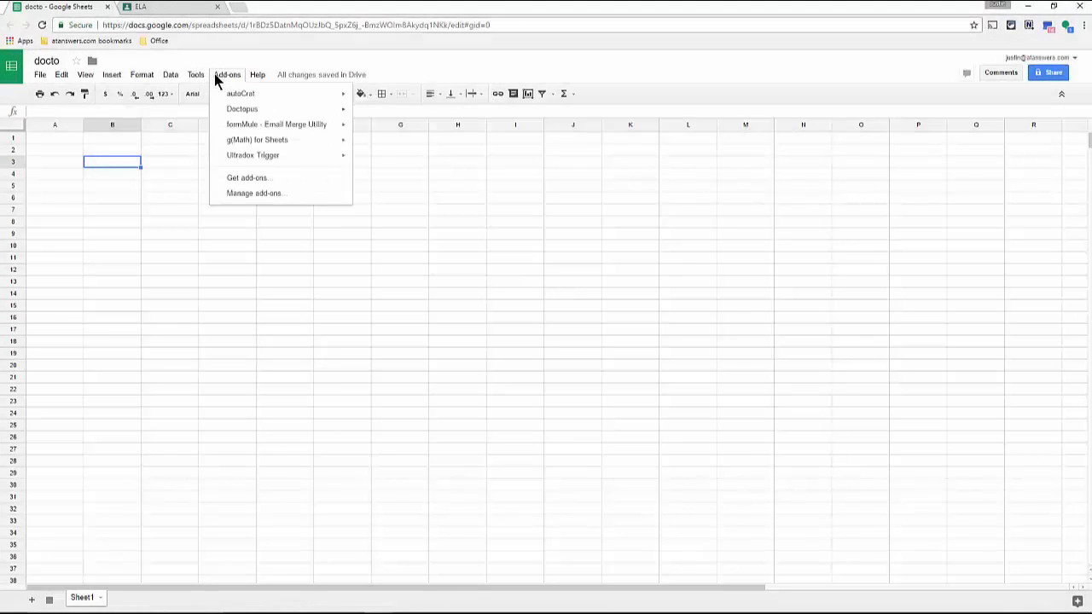
{"action": "mouse_move", "coordinate": [247, 112]}
{"action": "mouse_move", "coordinate": [387, 119]}
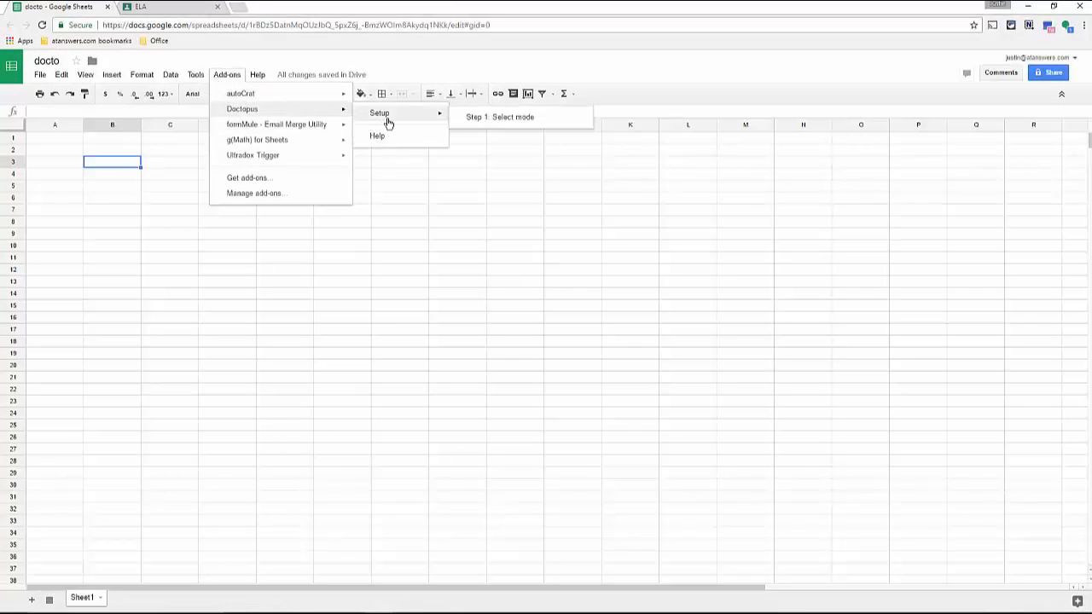
{"action": "left_click", "coordinate": [309, 97]}
{"action": "left_click", "coordinate": [937, 113]}
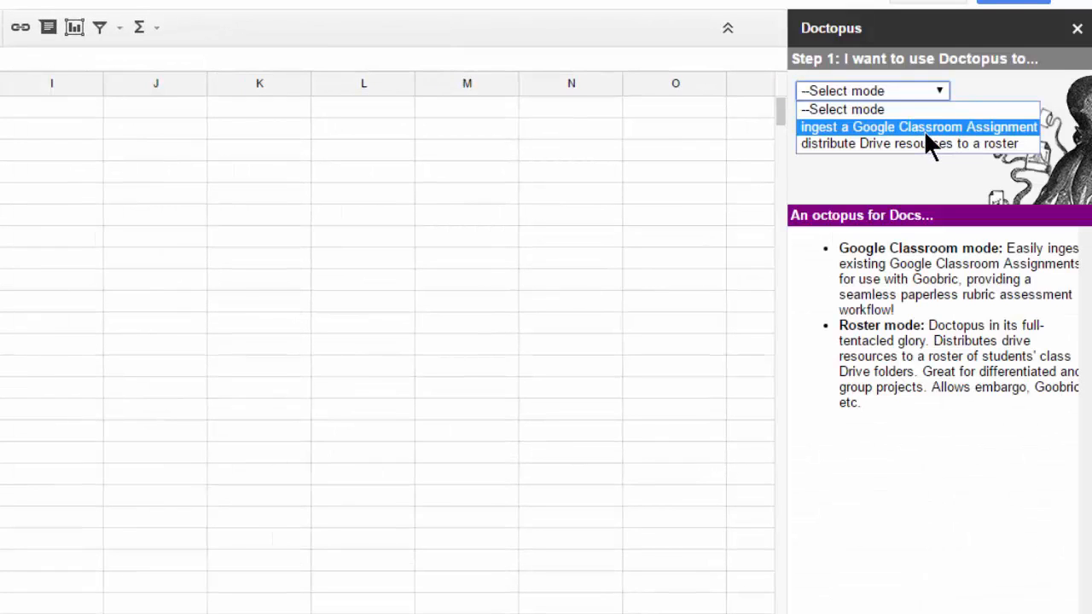
{"action": "left_click", "coordinate": [933, 127]}
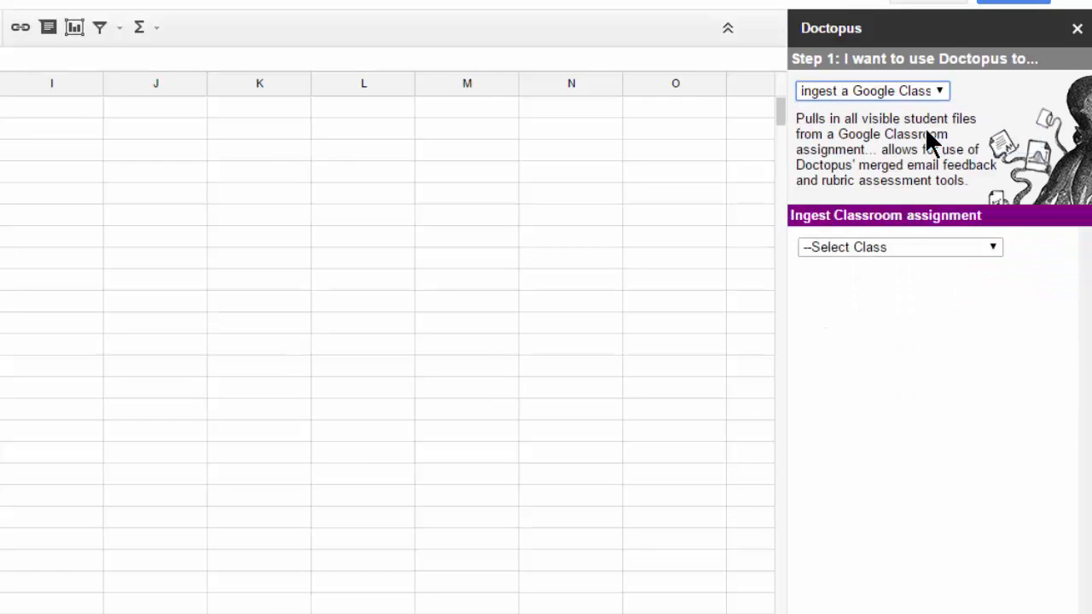
{"action": "left_click", "coordinate": [900, 249]}
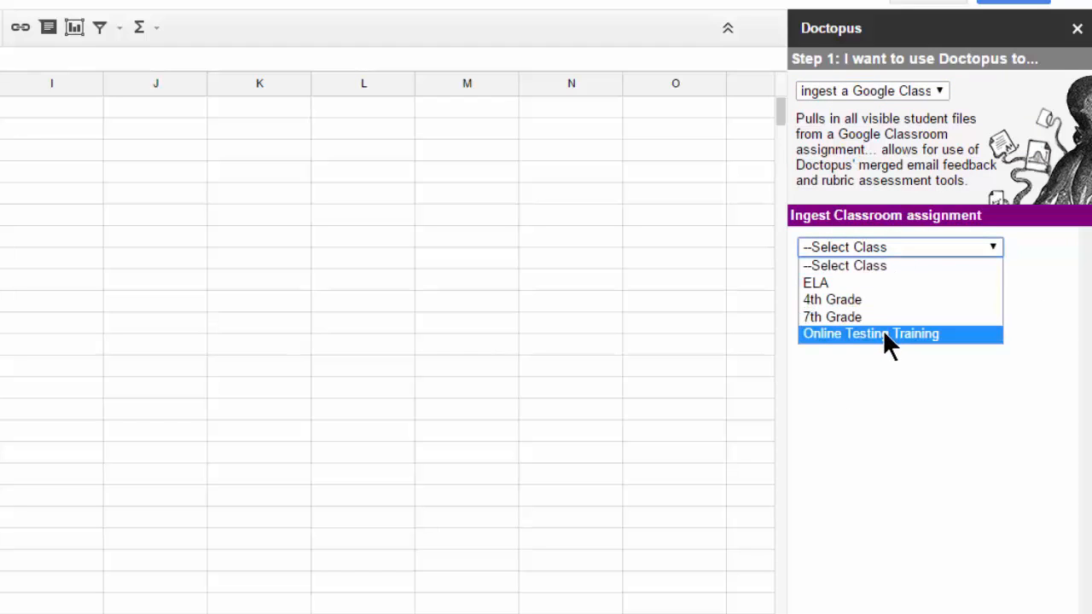
{"action": "left_click", "coordinate": [863, 282]}
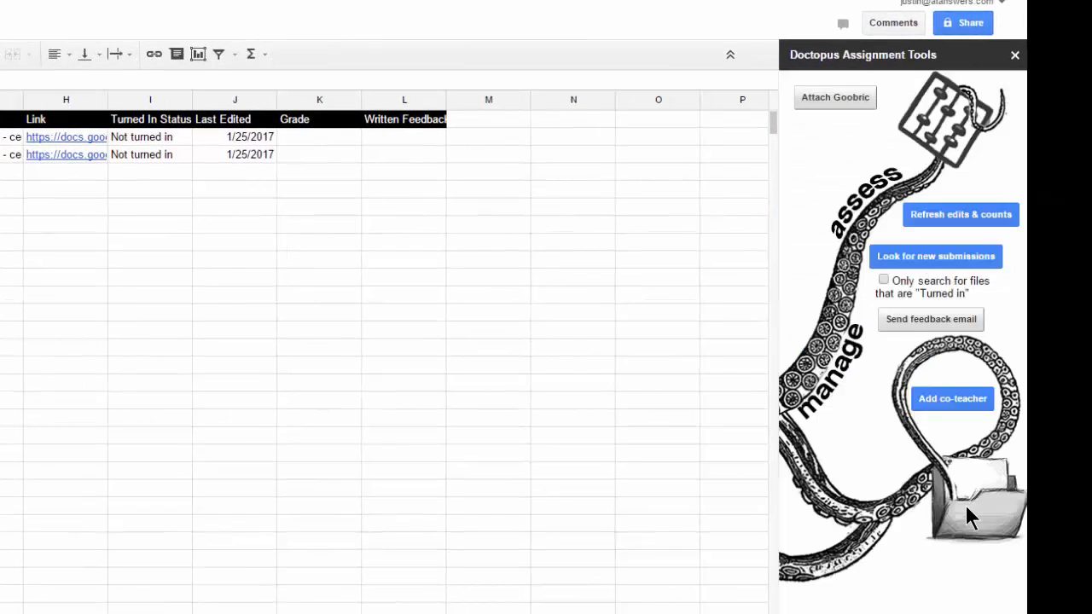
Step: Start attaching a Goobric to the ingested assignment and make a copy of the example numeric rubric
{"action": "left_click", "coordinate": [841, 99]}
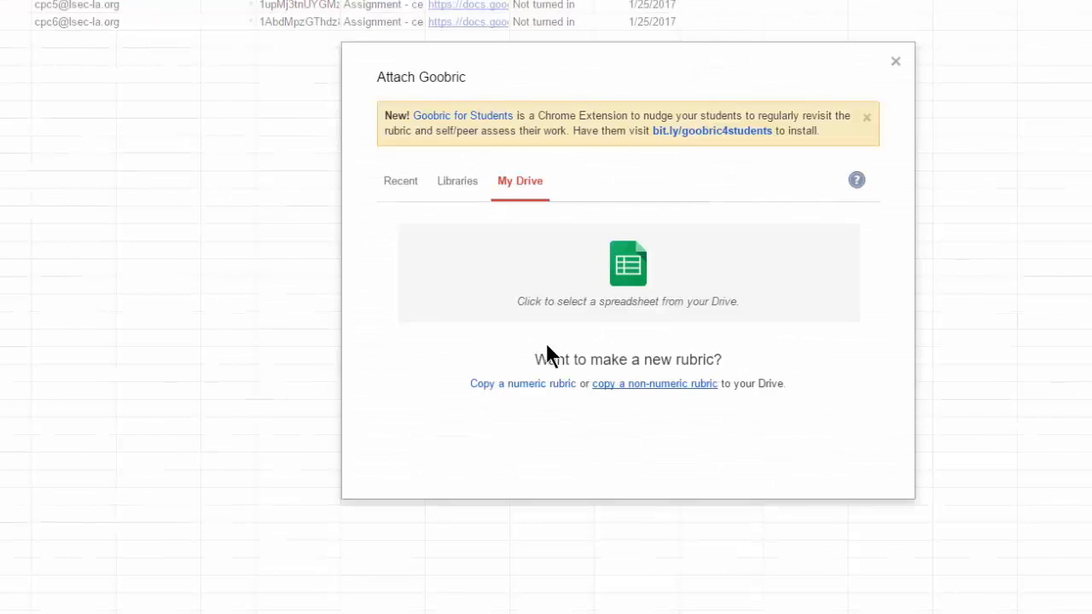
{"action": "left_click", "coordinate": [541, 385]}
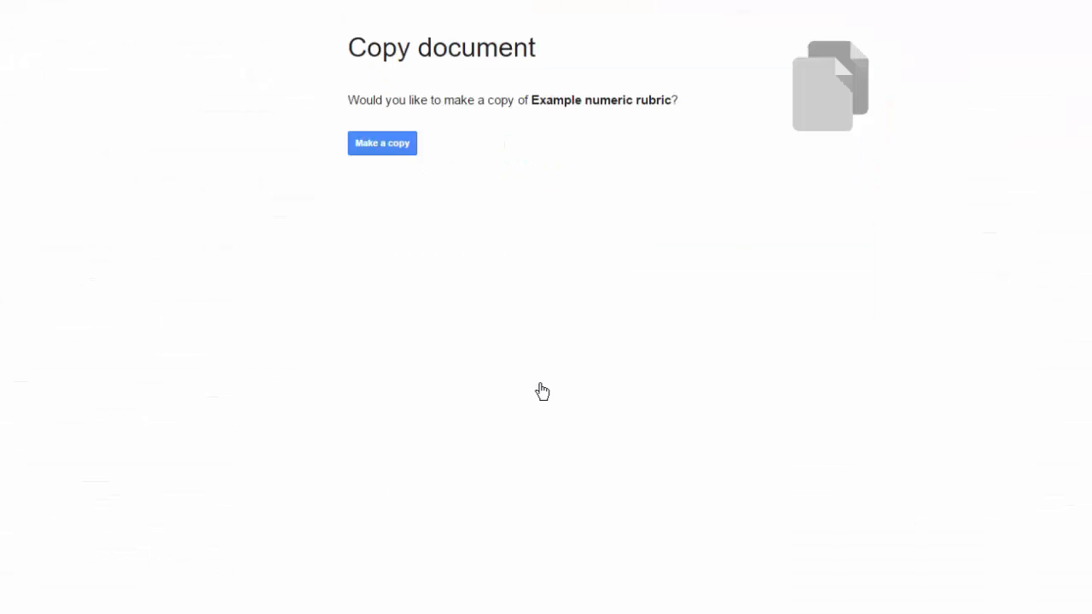
{"action": "left_click", "coordinate": [381, 143]}
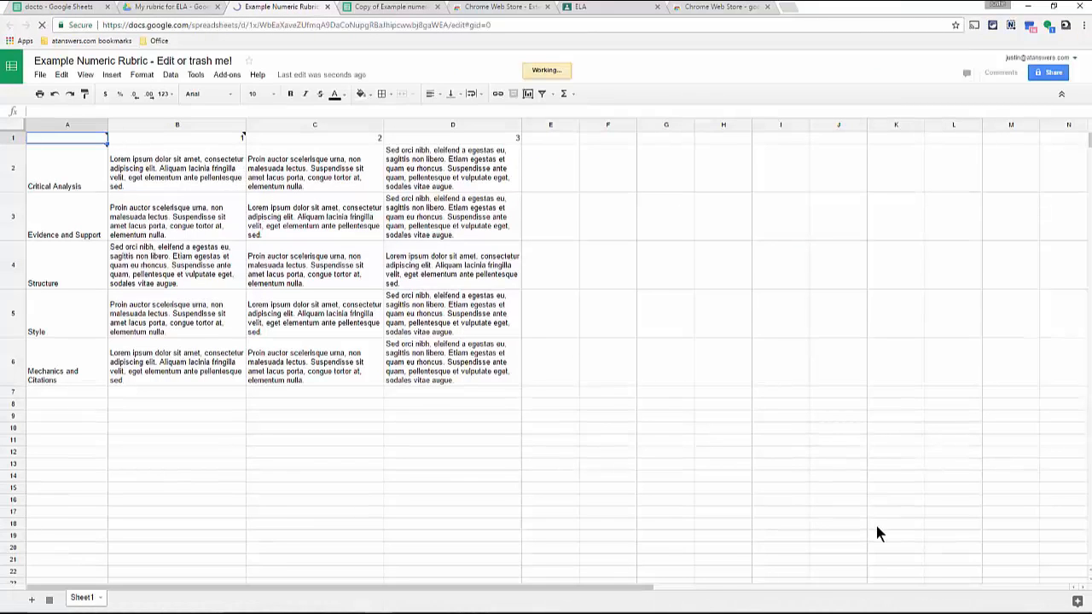
Step: For Critical Analysis, set the level 1 description to "No arguement." and level 2 to "Good arguement but no citations or supports"
{"action": "left_click", "coordinate": [141, 172]}
{"action": "double_click", "coordinate": [153, 180]}
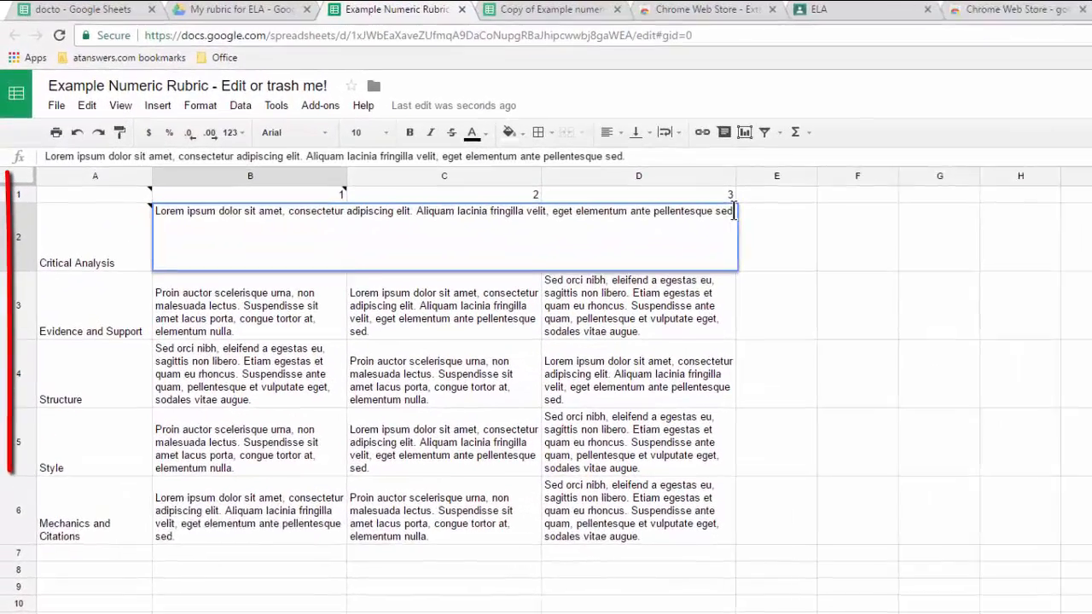
{"action": "left_click_drag", "start_coordinate": [734, 212], "coordinate": [128, 208]}
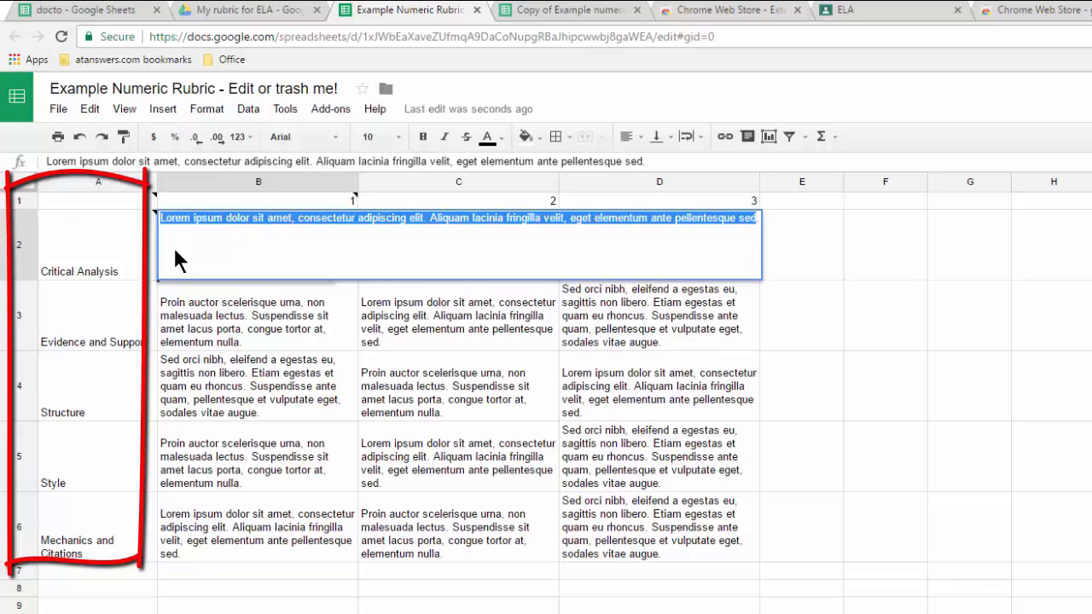
{"action": "type", "text": "NO "}
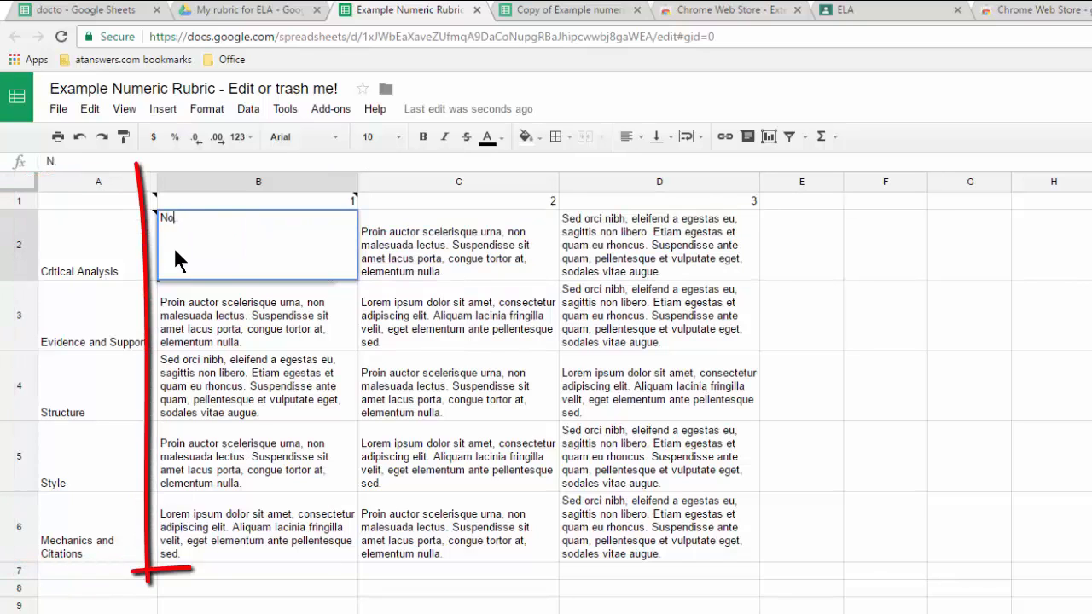
{"action": "type", "text": "arguement."}
{"action": "key", "text": "Tab"}
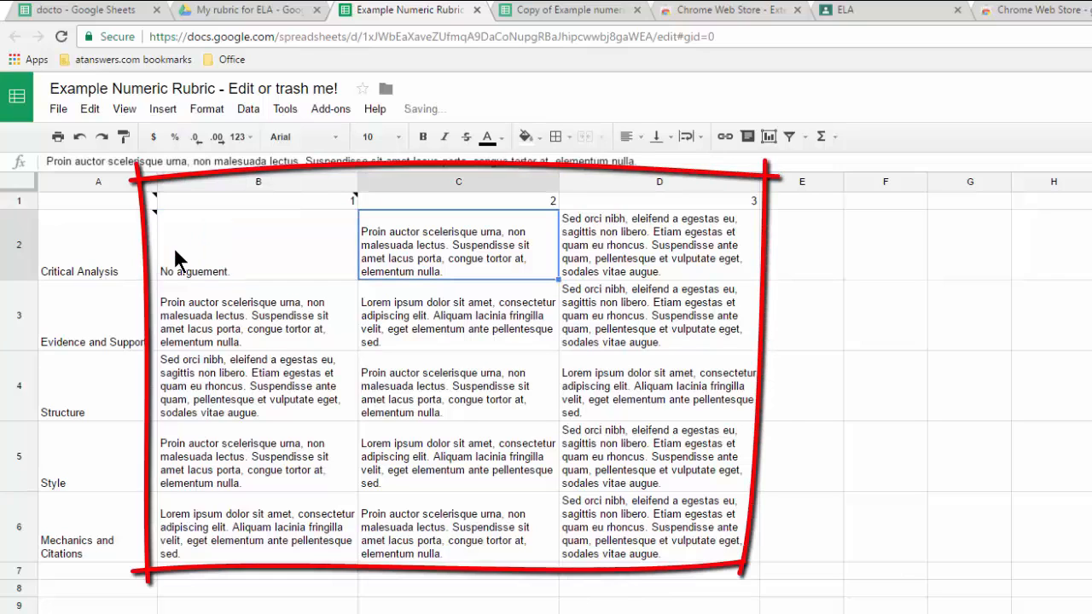
{"action": "type", "text": "ar"}
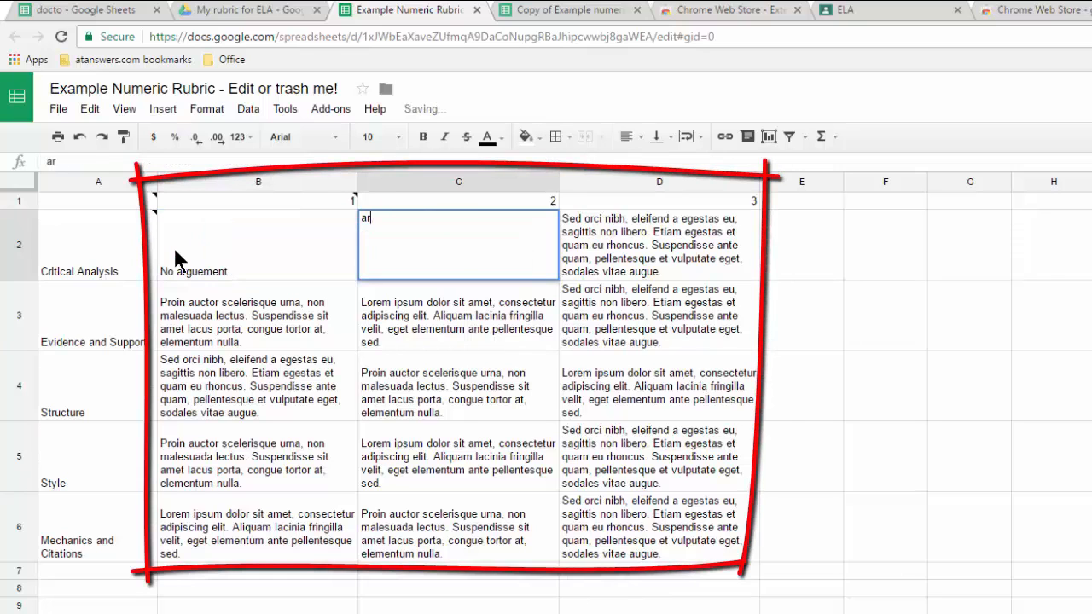
{"action": "type", "text": "Good ar"}
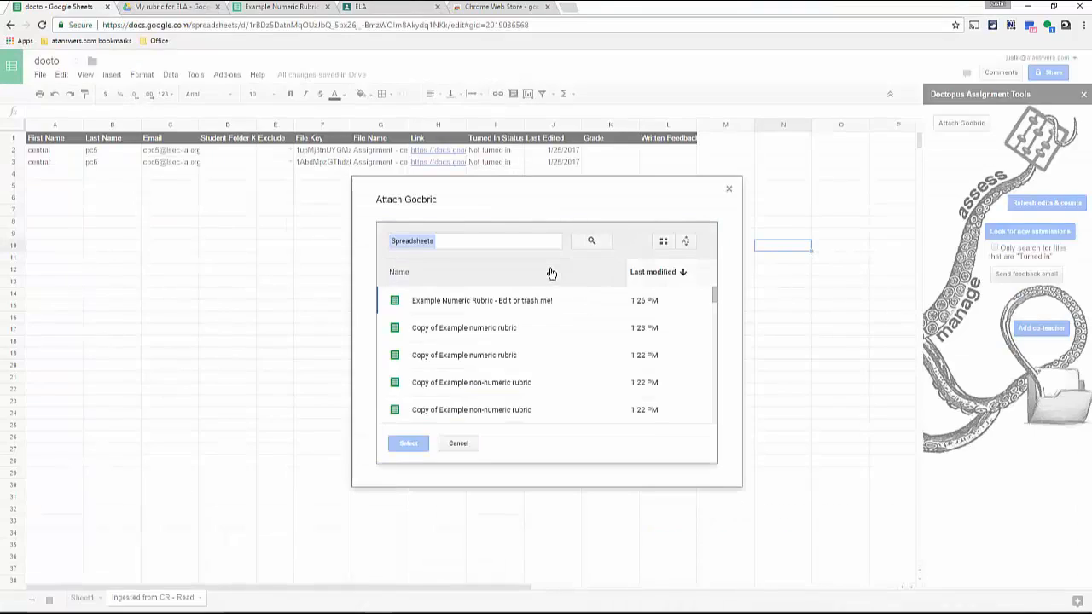
Step: Select "Example Numeric Rubric - Edit or trash me!" as the Goobric rubric and turn off the email notification to students
{"action": "left_click", "coordinate": [478, 301]}
{"action": "left_click", "coordinate": [409, 444]}
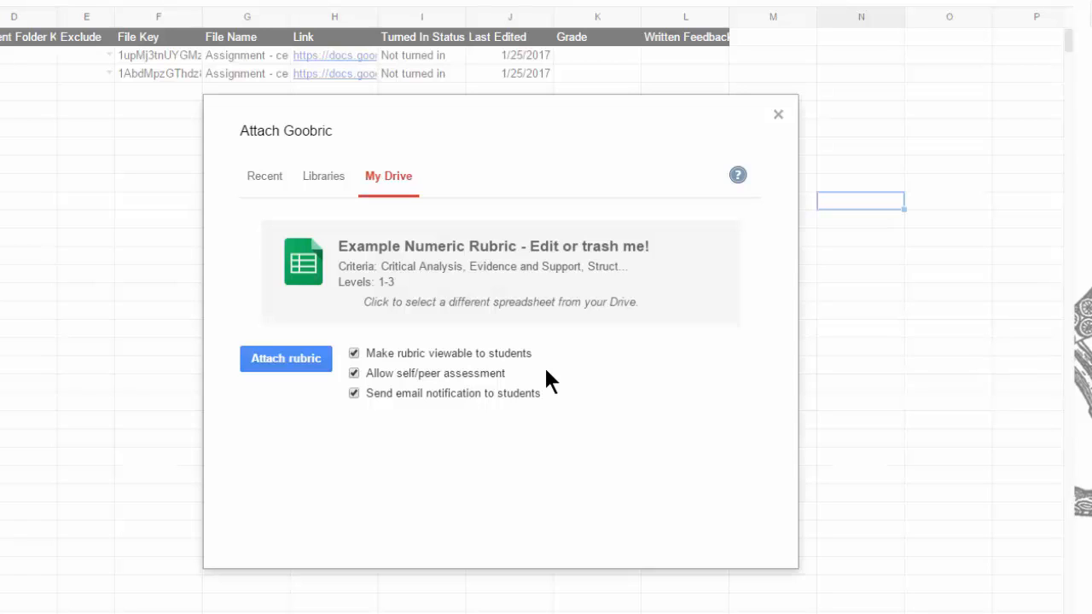
{"action": "left_click", "coordinate": [353, 394]}
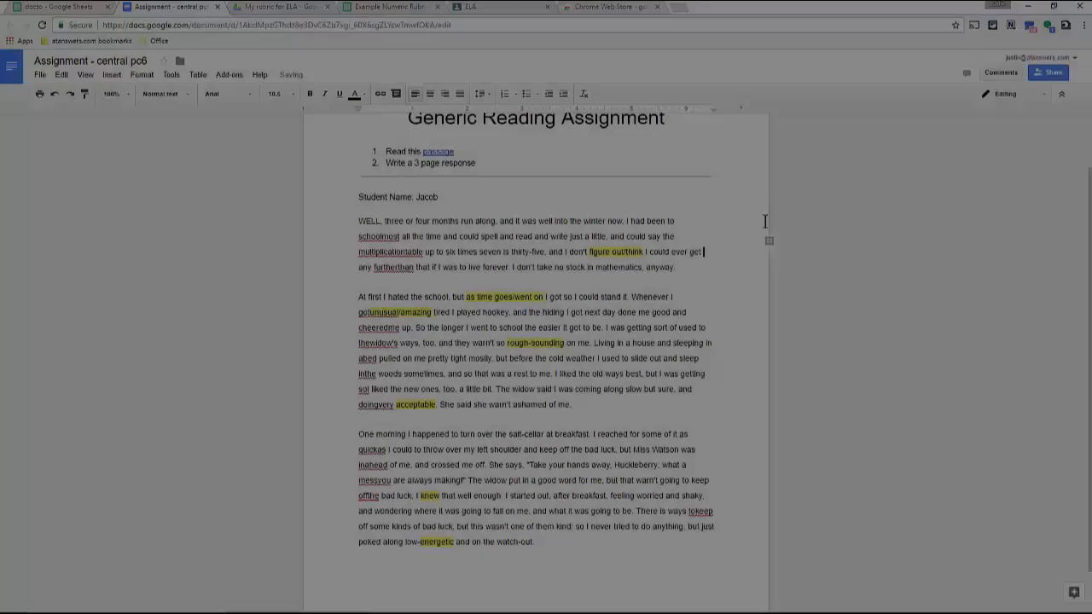
Step: Look over the student's Generic Reading Assignment document and launch Goobric on it
{"action": "scroll", "coordinate": [709, 217], "scroll_direction": "up", "scroll_amount": 2}
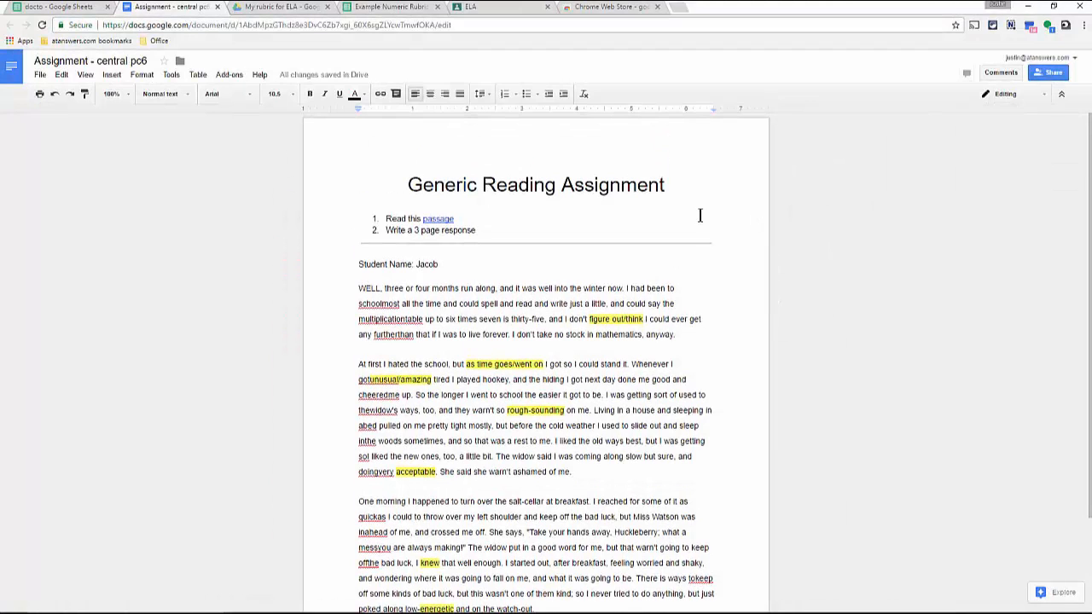
{"action": "scroll", "coordinate": [397, 311], "scroll_direction": "down", "scroll_amount": 3}
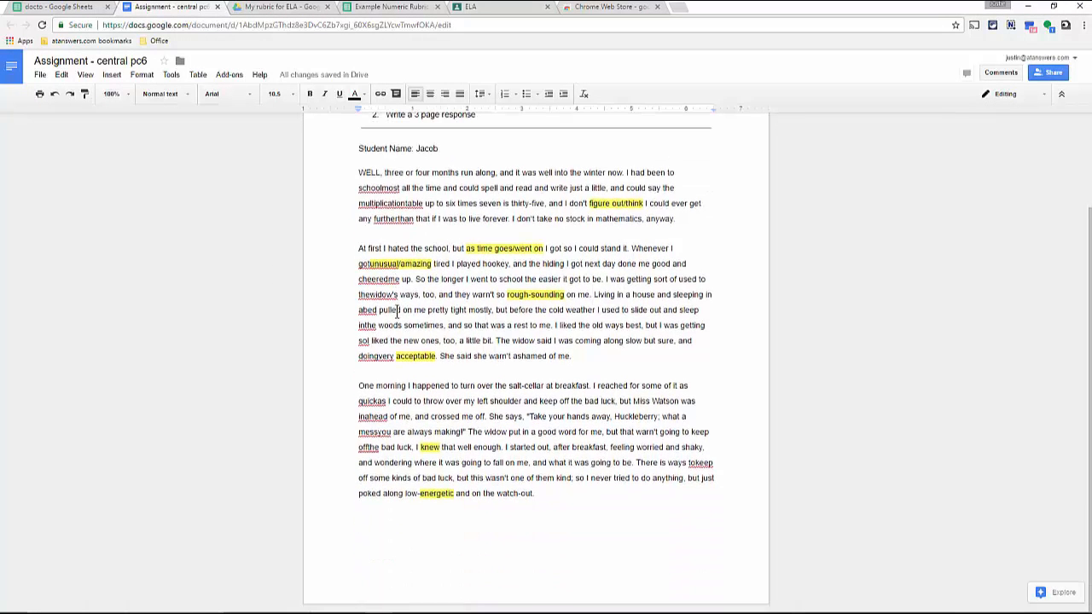
{"action": "scroll", "coordinate": [397, 311], "scroll_direction": "up", "scroll_amount": 3}
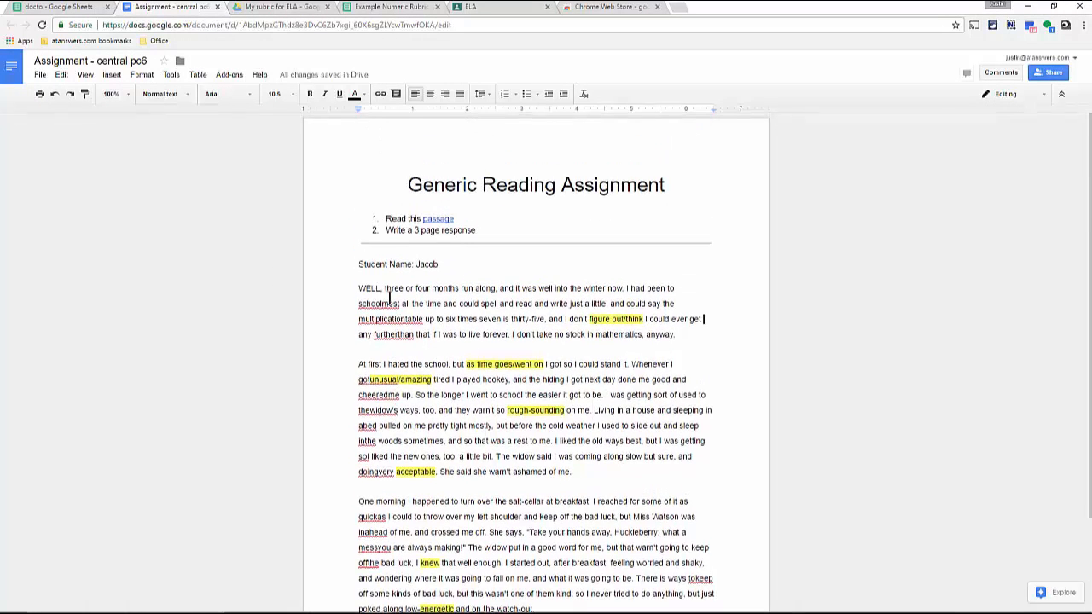
{"action": "left_click", "coordinate": [594, 186]}
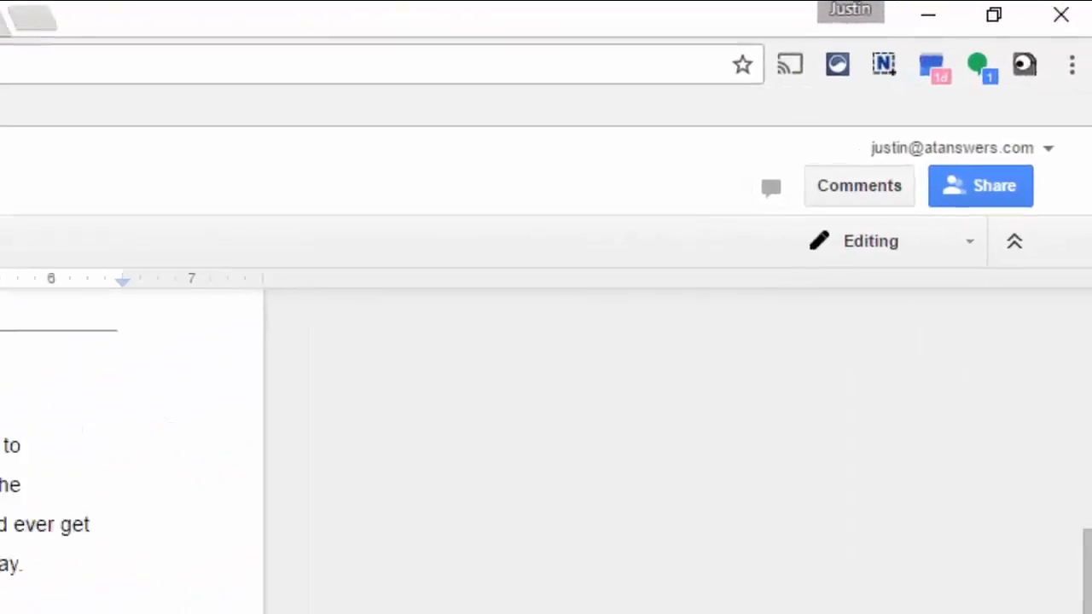
{"action": "left_click", "coordinate": [1066, 25]}
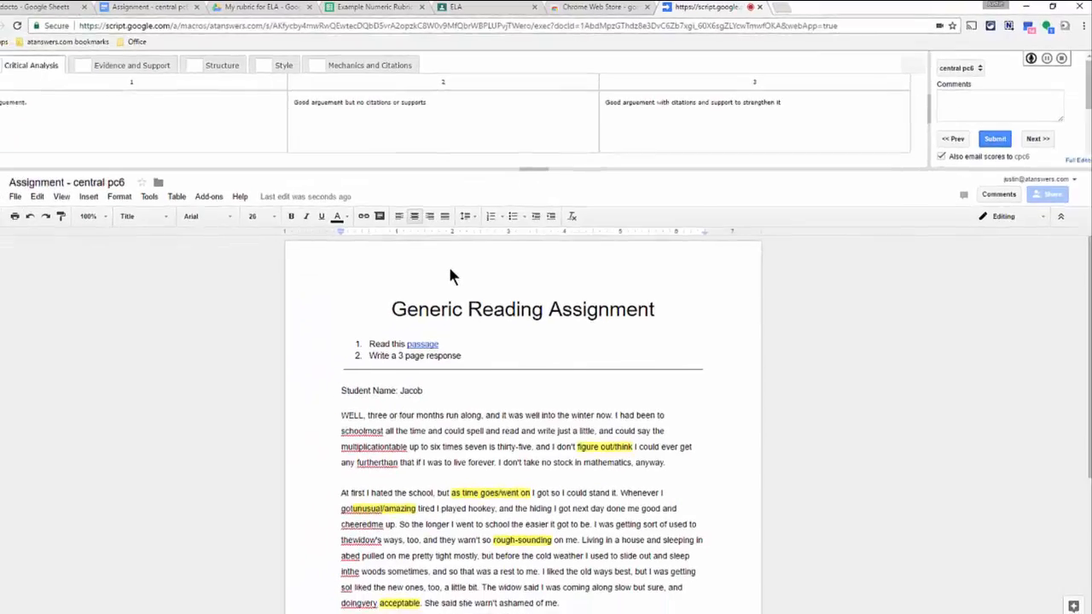
Step: Compare the criteria and level descriptions in the Example Numeric Rubric spreadsheet with those on the Goobric grading page
{"action": "left_click", "coordinate": [380, 8]}
{"action": "mouse_move", "coordinate": [67, 159]}
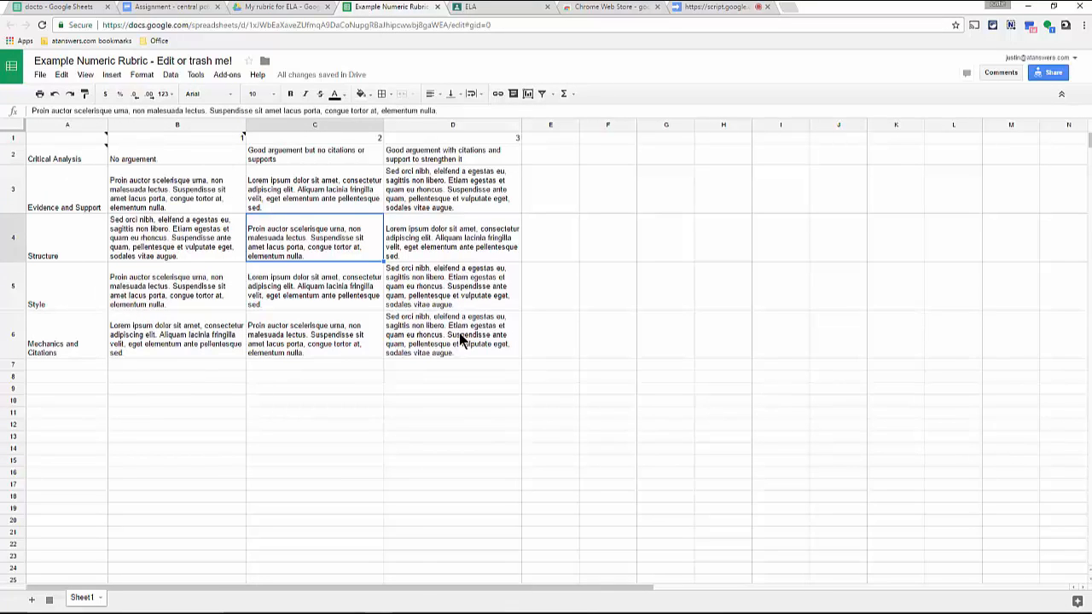
{"action": "left_click", "coordinate": [693, 14]}
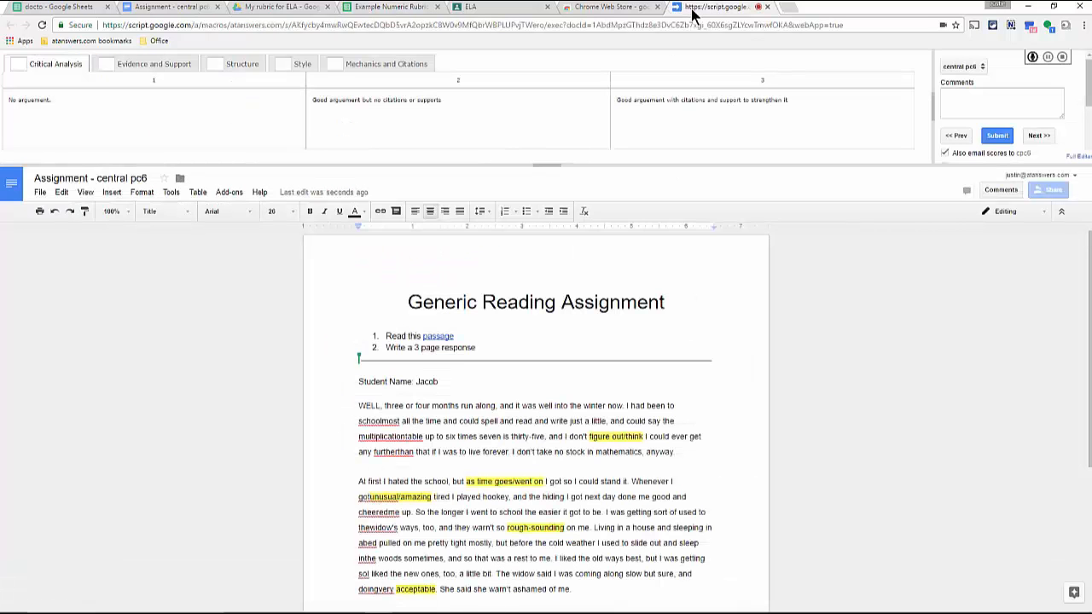
Step: Score the assignment 1 for Critical Analysis, 2 for Evidence and Support and Structure, and 3 for Style and Mechanics and Citations
{"action": "left_click", "coordinate": [84, 111]}
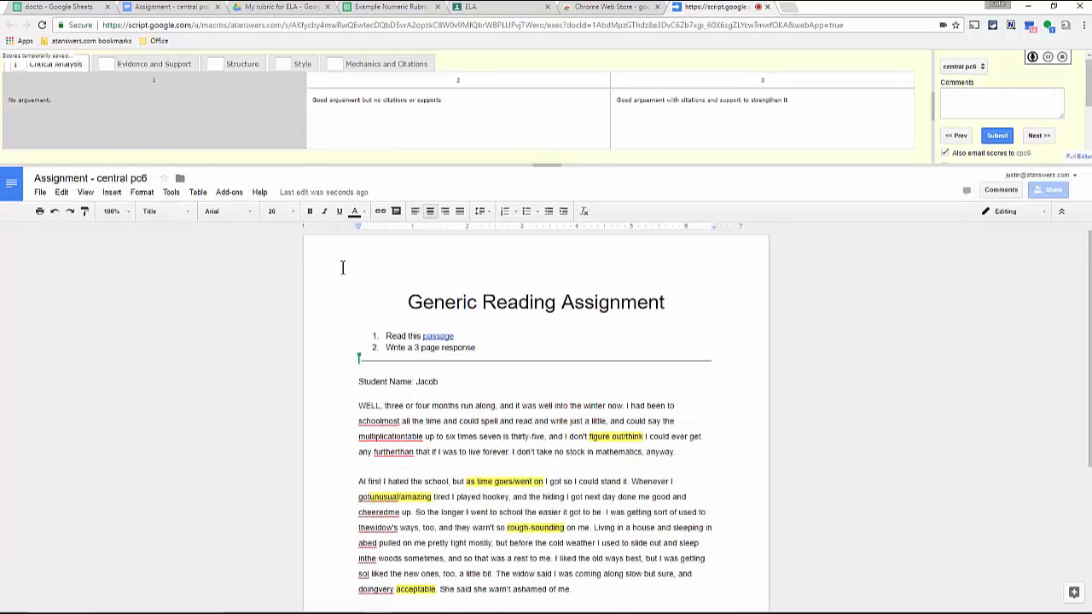
{"action": "left_click", "coordinate": [127, 65]}
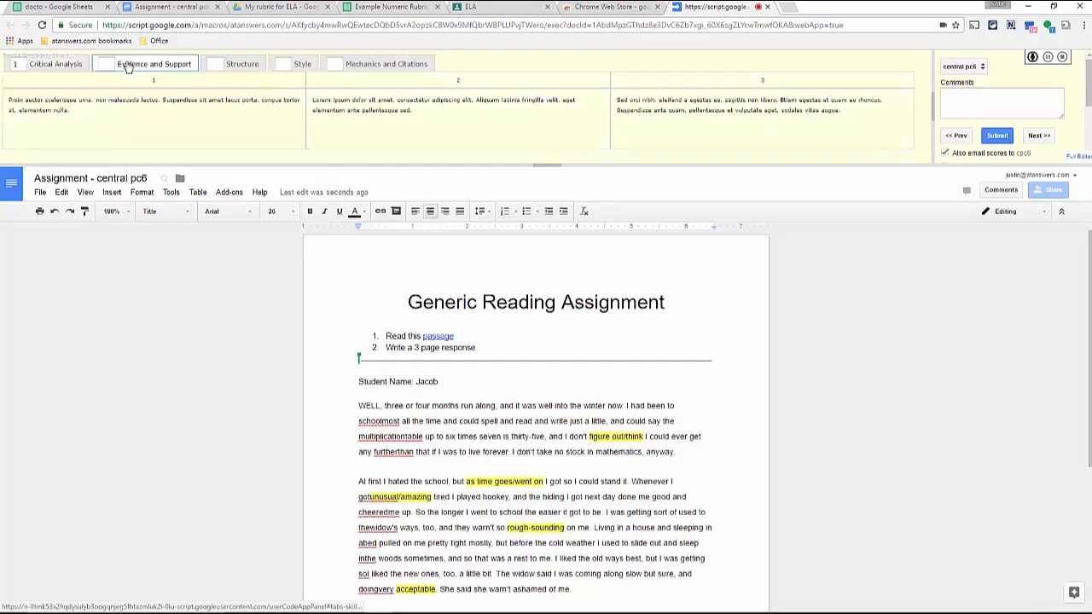
{"action": "left_click", "coordinate": [365, 120]}
{"action": "left_click", "coordinate": [229, 64]}
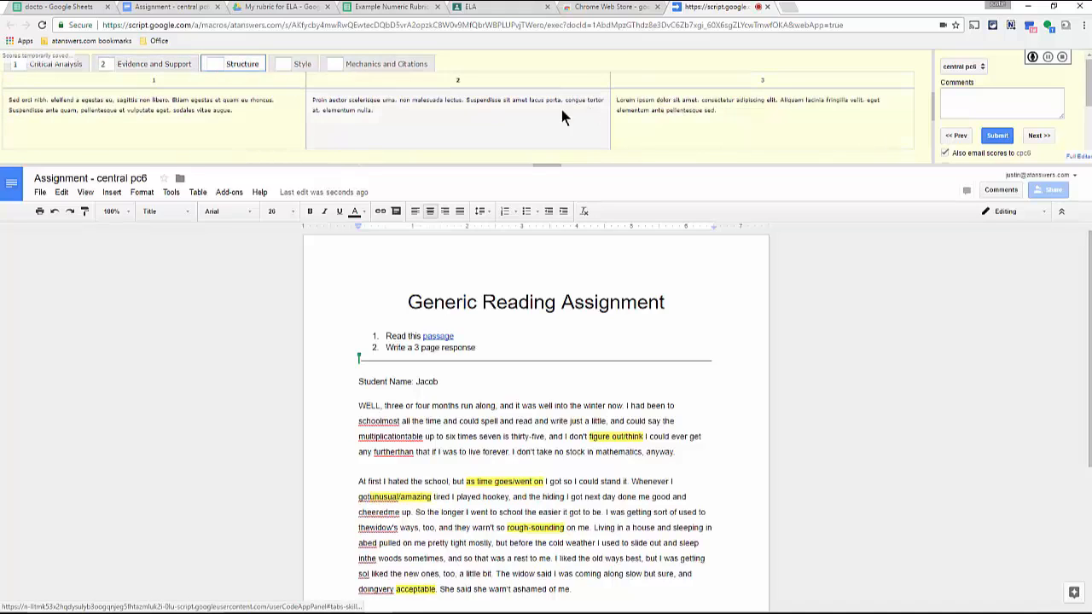
{"action": "left_click", "coordinate": [505, 110]}
{"action": "left_click", "coordinate": [303, 64]}
{"action": "left_click", "coordinate": [690, 105]}
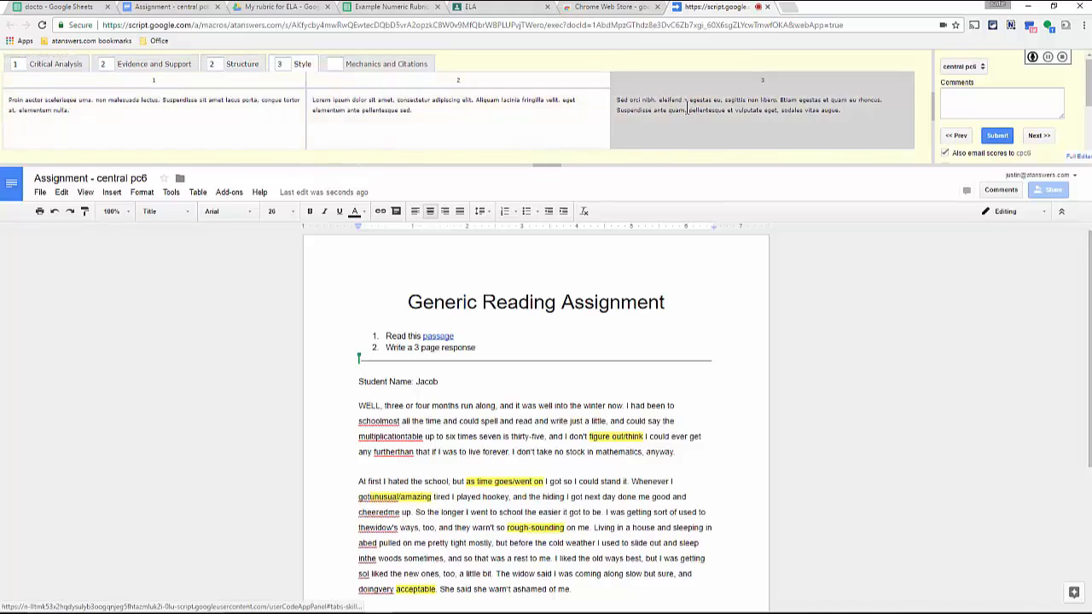
{"action": "left_click", "coordinate": [379, 64]}
{"action": "left_click", "coordinate": [688, 118]}
Step: Add the comment "Do better" and submit the rubric scores for this student
{"action": "left_click", "coordinate": [984, 96]}
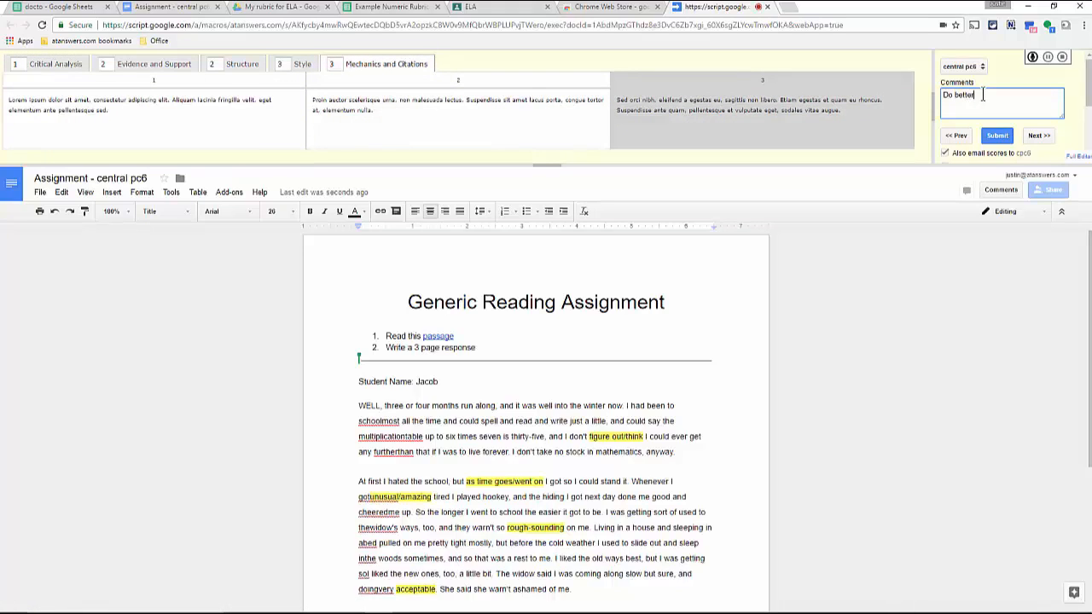
{"action": "left_click", "coordinate": [996, 137]}
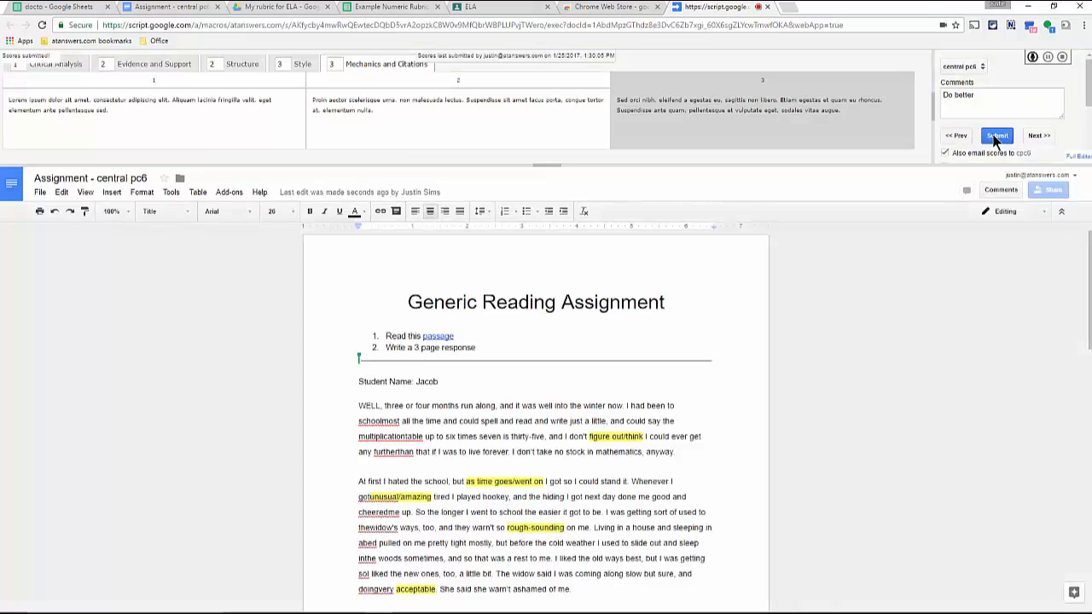
Step: Review the submission line, scored rubric table and comment appended at the end of the student's document
{"action": "scroll", "coordinate": [674, 273], "scroll_direction": "down", "scroll_amount": 15}
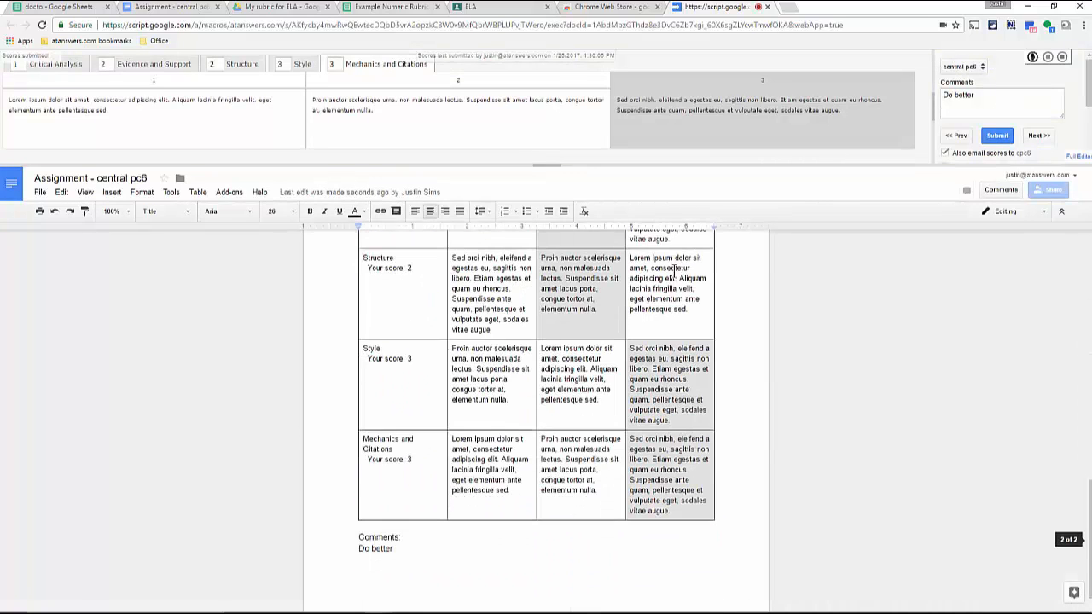
{"action": "scroll", "coordinate": [662, 279], "scroll_direction": "up", "scroll_amount": 5}
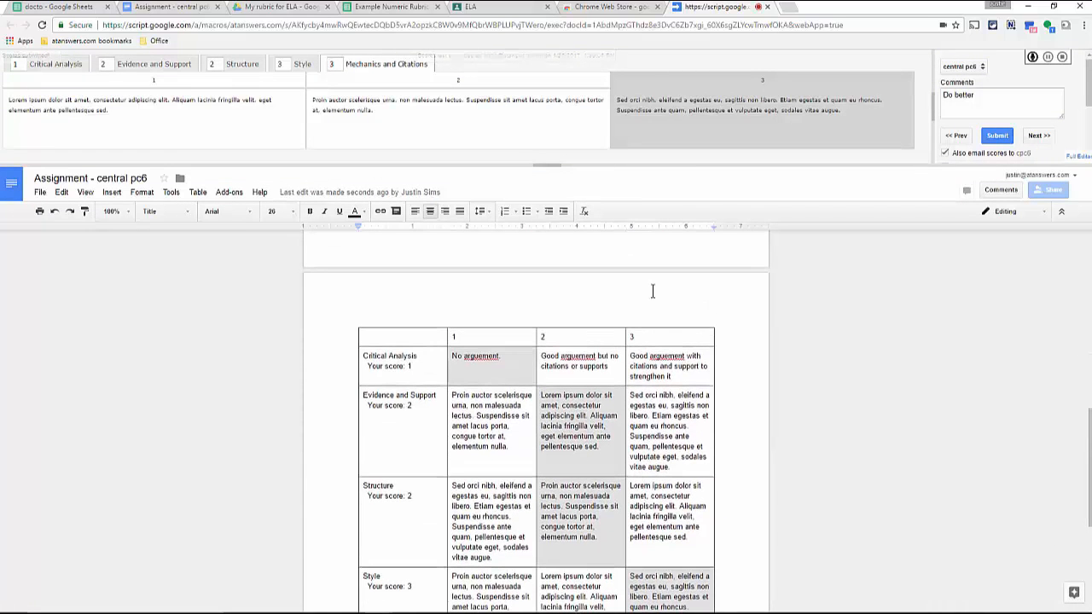
{"action": "scroll", "coordinate": [314, 412], "scroll_direction": "up", "scroll_amount": 3}
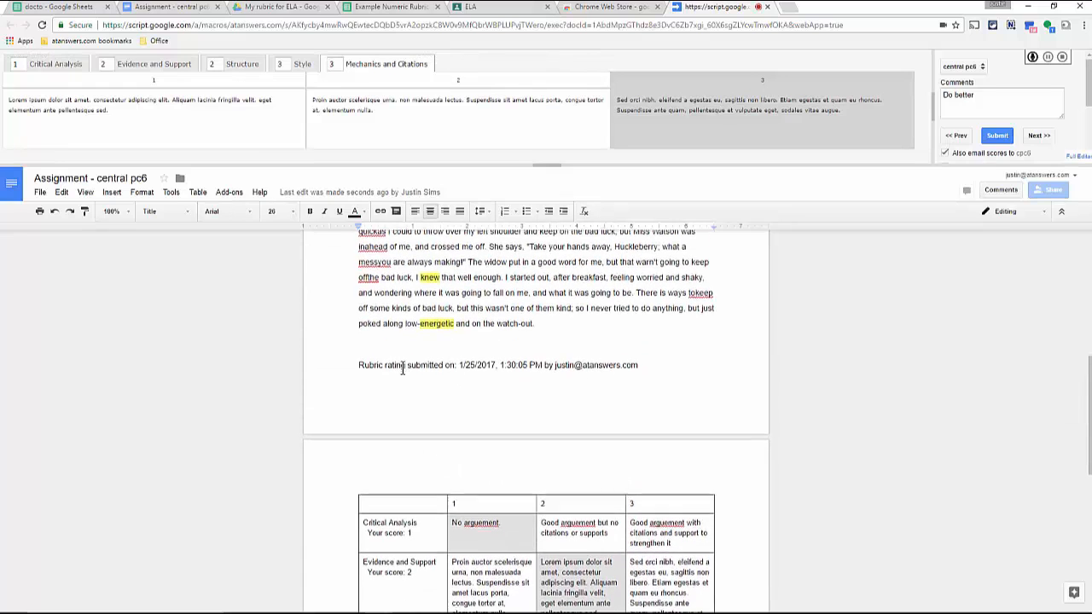
{"action": "scroll", "coordinate": [402, 366], "scroll_direction": "down", "scroll_amount": 5}
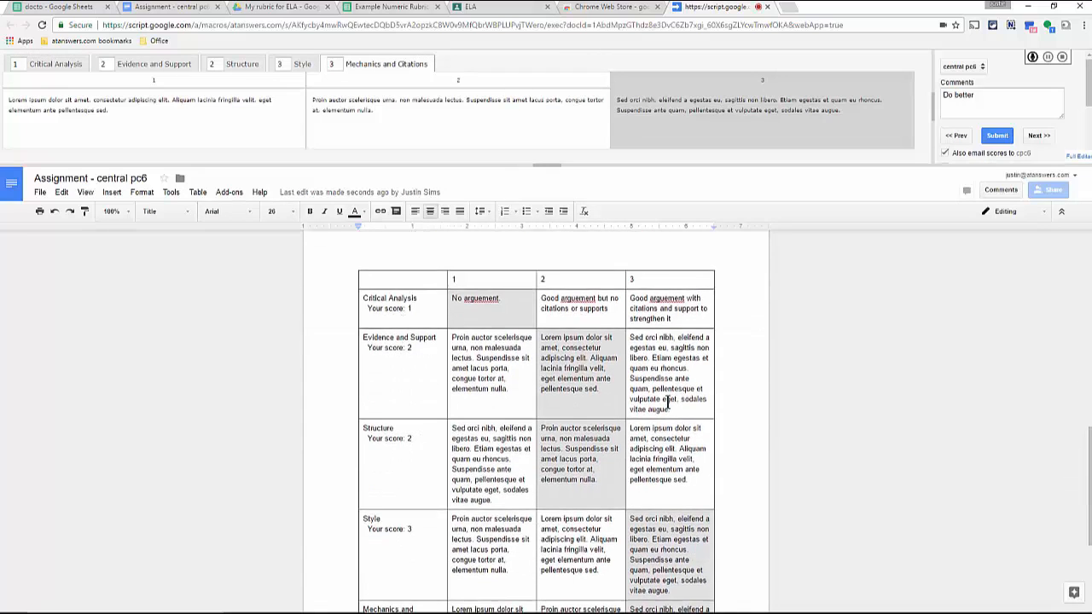
{"action": "scroll", "coordinate": [670, 397], "scroll_direction": "down", "scroll_amount": 4}
{"action": "scroll", "coordinate": [603, 388], "scroll_direction": "down", "scroll_amount": 2}
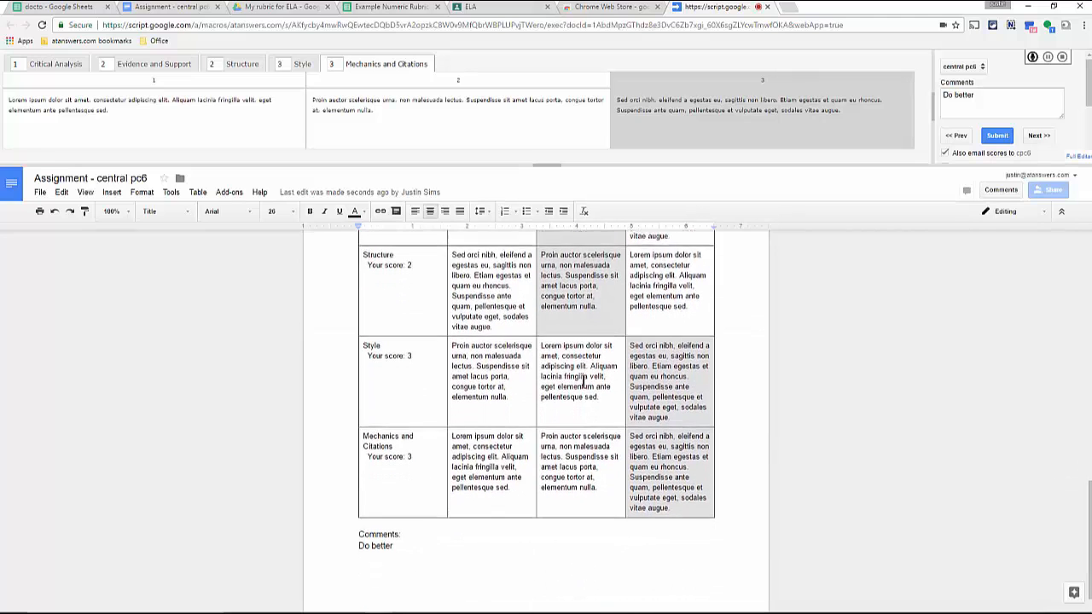
{"action": "scroll", "coordinate": [579, 381], "scroll_direction": "up", "scroll_amount": 12}
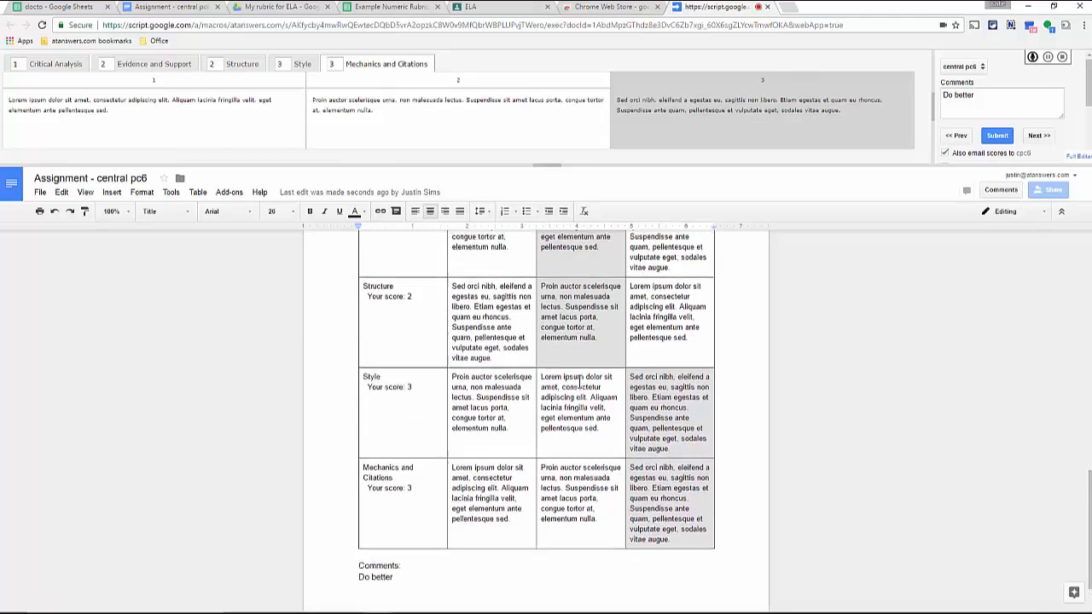
{"action": "scroll", "coordinate": [579, 382], "scroll_direction": "up", "scroll_amount": 6}
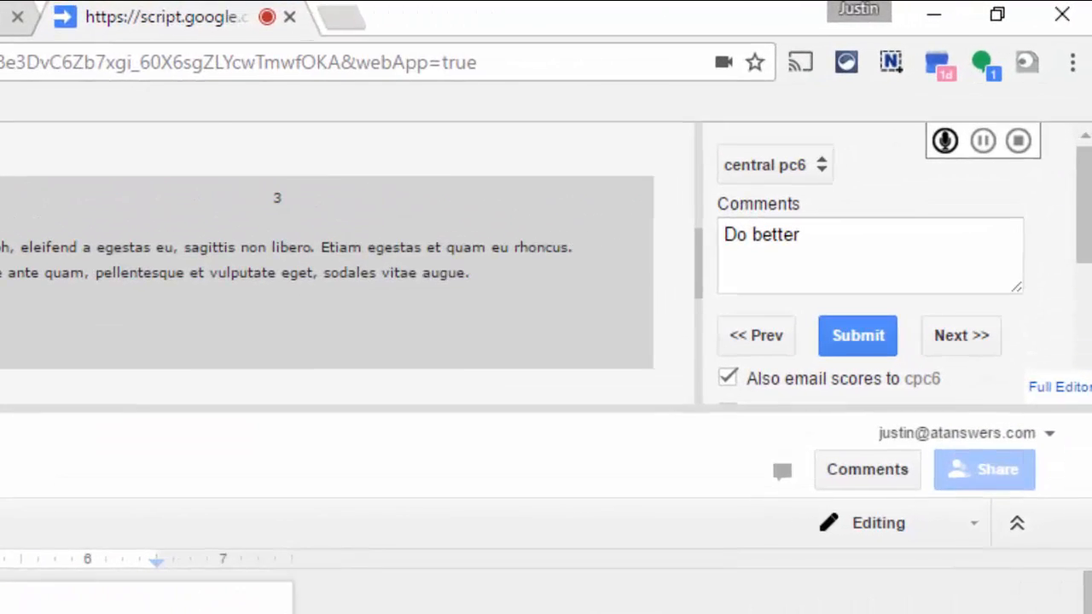
Step: Submit the next student's scores: Critical Analysis 1, Evidence and Support 2, Structure 2, Style 3, Mechanics and Citations 2
{"action": "left_click", "coordinate": [960, 340]}
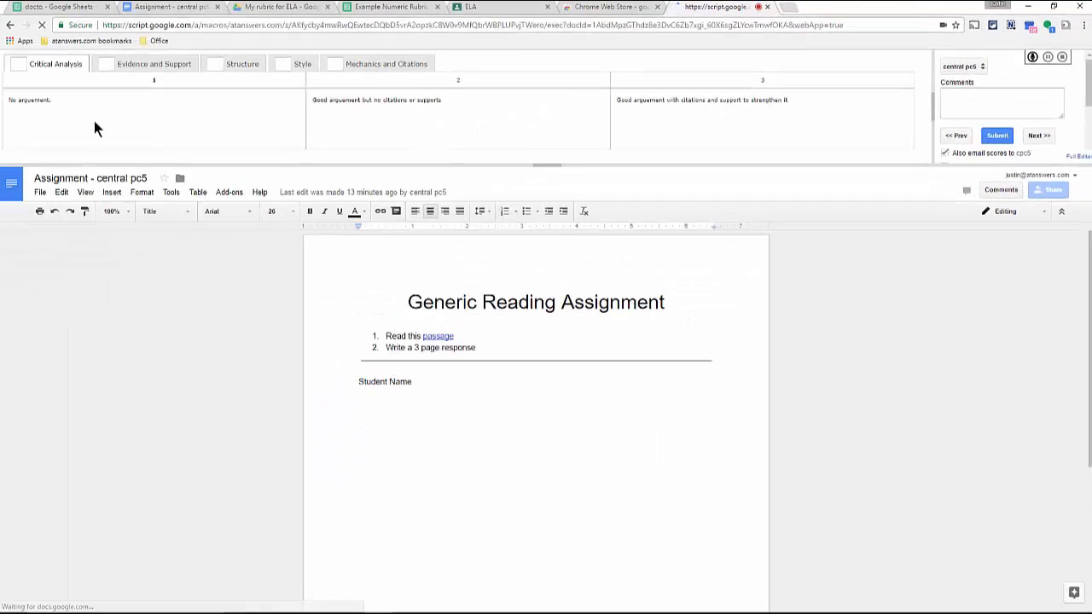
{"action": "left_click", "coordinate": [94, 120]}
{"action": "left_click", "coordinate": [158, 67]}
{"action": "left_click", "coordinate": [405, 110]}
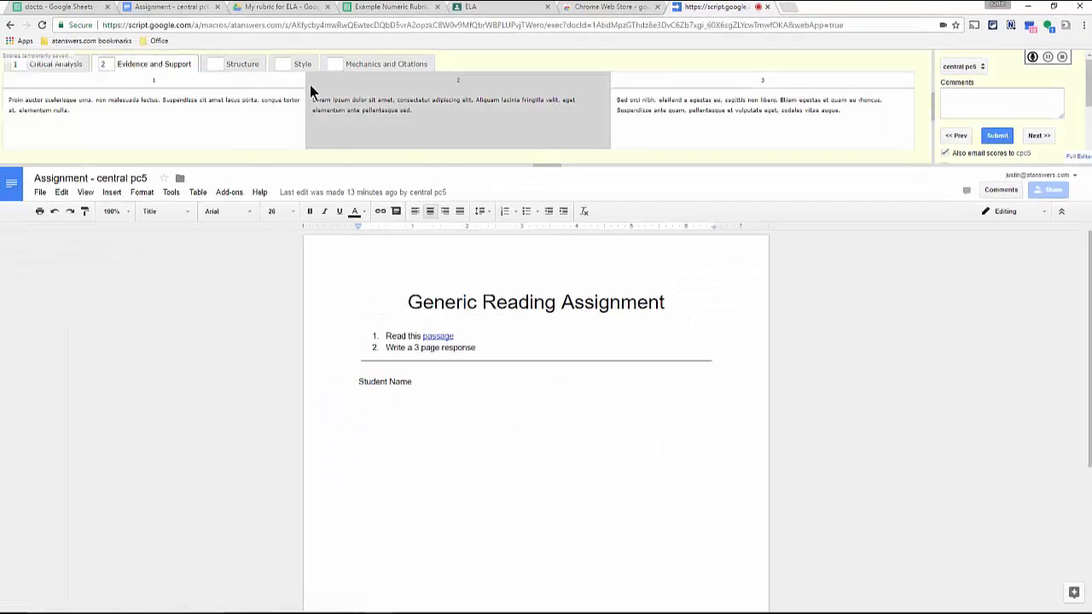
{"action": "left_click", "coordinate": [243, 64]}
{"action": "left_click", "coordinate": [997, 136]}
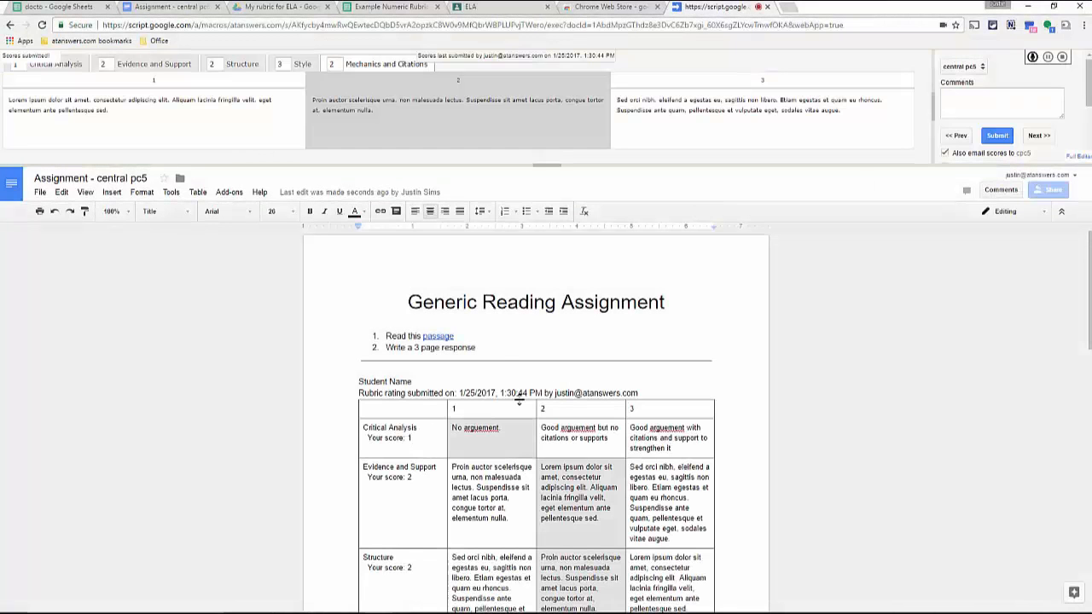
Step: Look over the rubric table inserted below the student name in the second student's assignment
{"action": "left_click", "coordinate": [502, 352]}
{"action": "scroll", "coordinate": [605, 329], "scroll_direction": "down", "scroll_amount": 3}
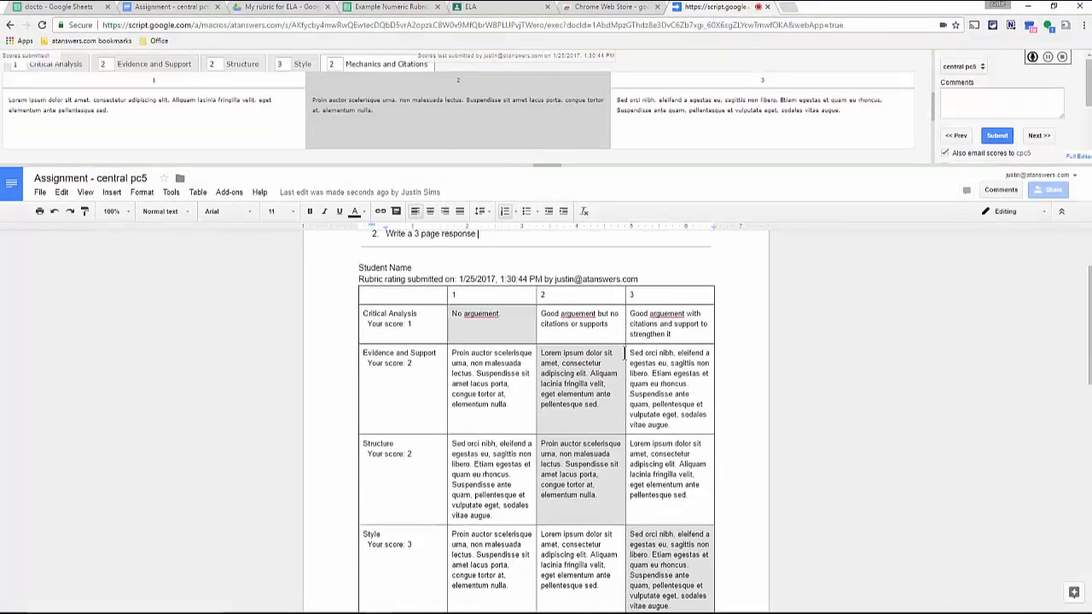
{"action": "scroll", "coordinate": [546, 478], "scroll_direction": "down", "scroll_amount": 6}
{"action": "scroll", "coordinate": [529, 444], "scroll_direction": "up", "scroll_amount": 10}
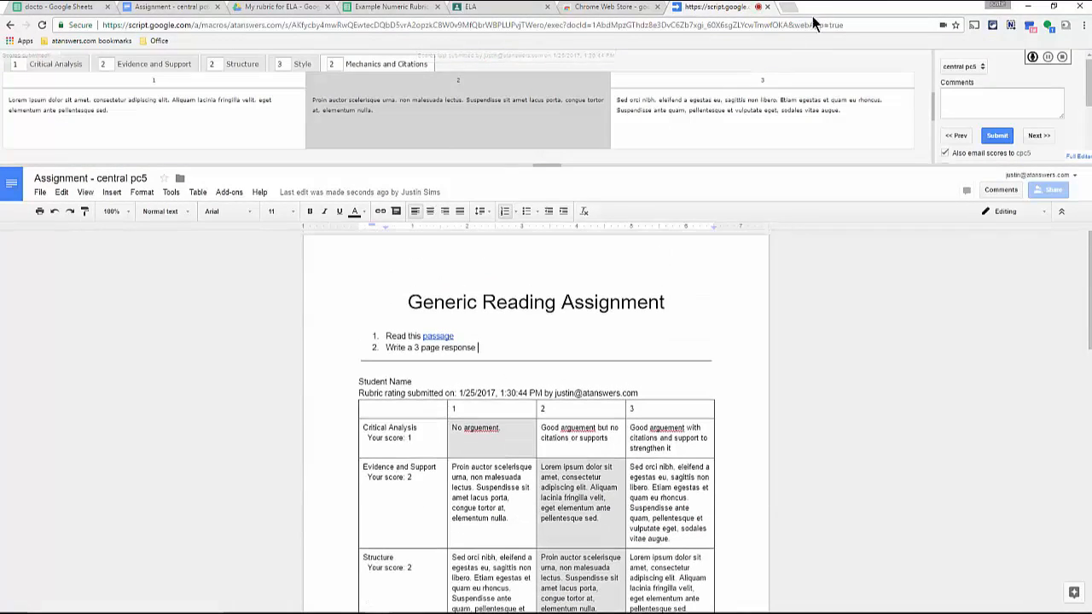